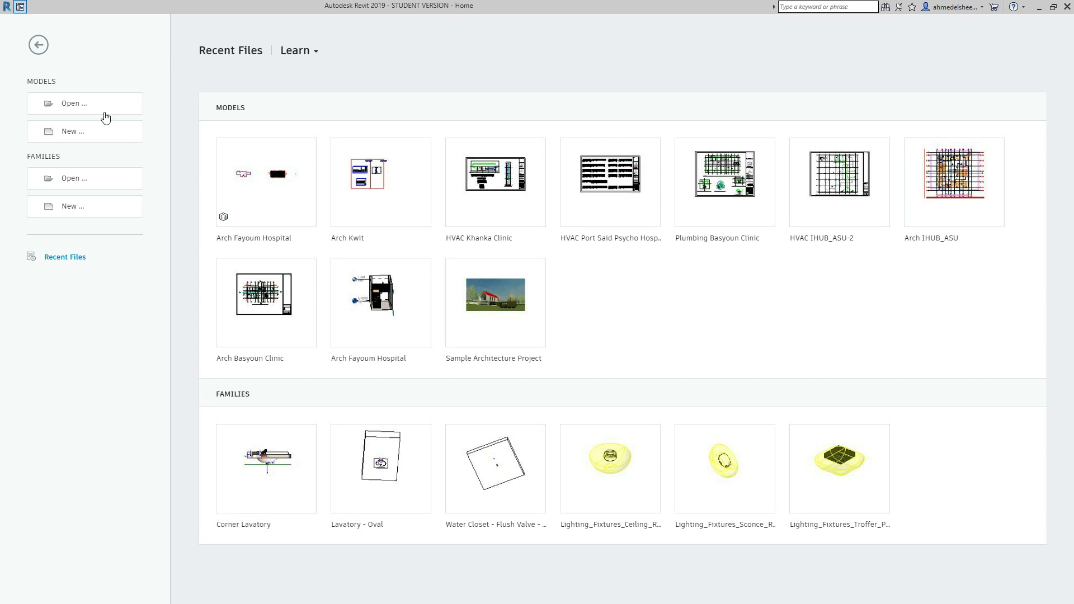
Step: Create a new project from the Mechanical Template
click(78, 138)
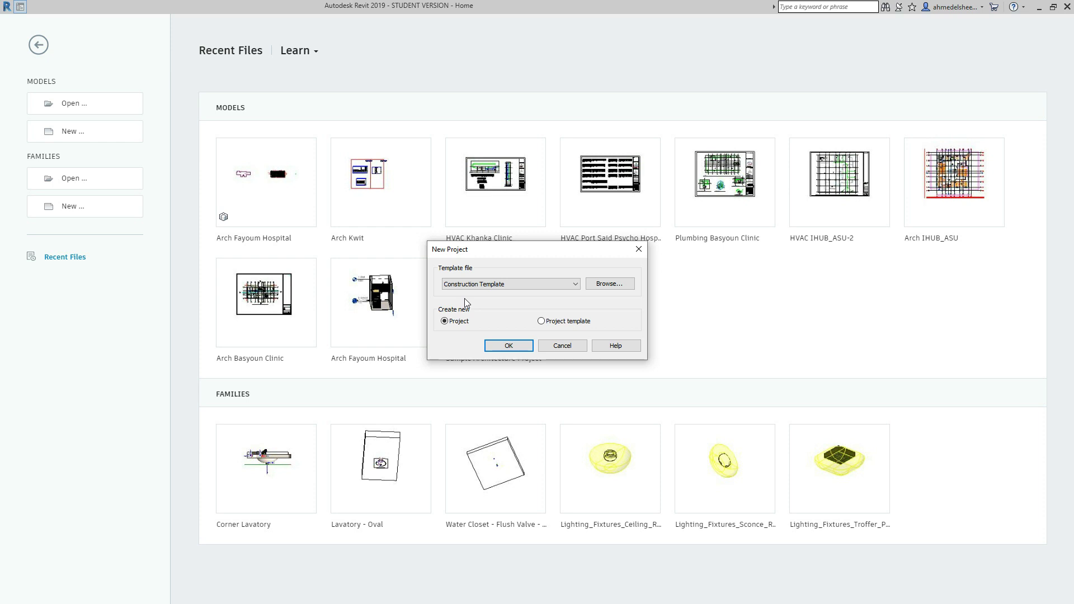
click(579, 286)
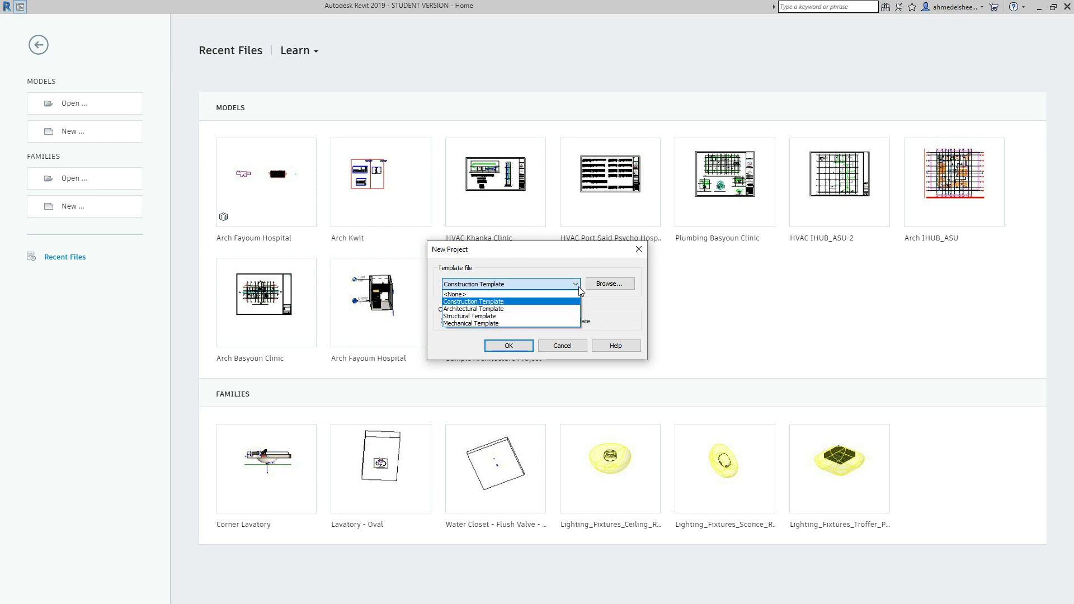
click(508, 324)
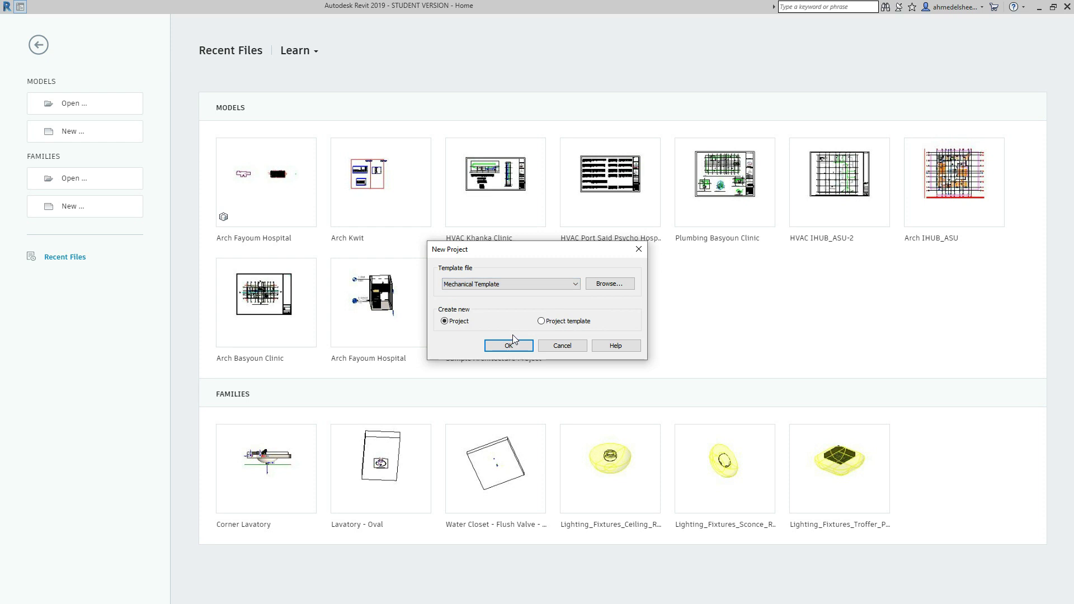
click(510, 346)
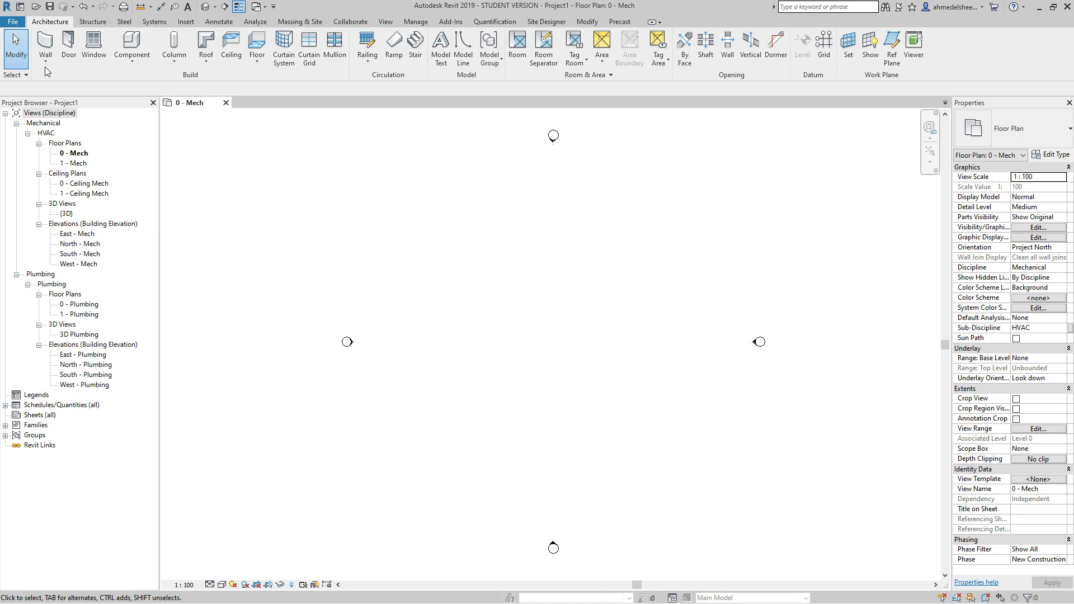
Step: Save the project as "HVAC Fayoum Hospital" in the Revit folder that holds the Arch Fayoum Hospital model
click(10, 23)
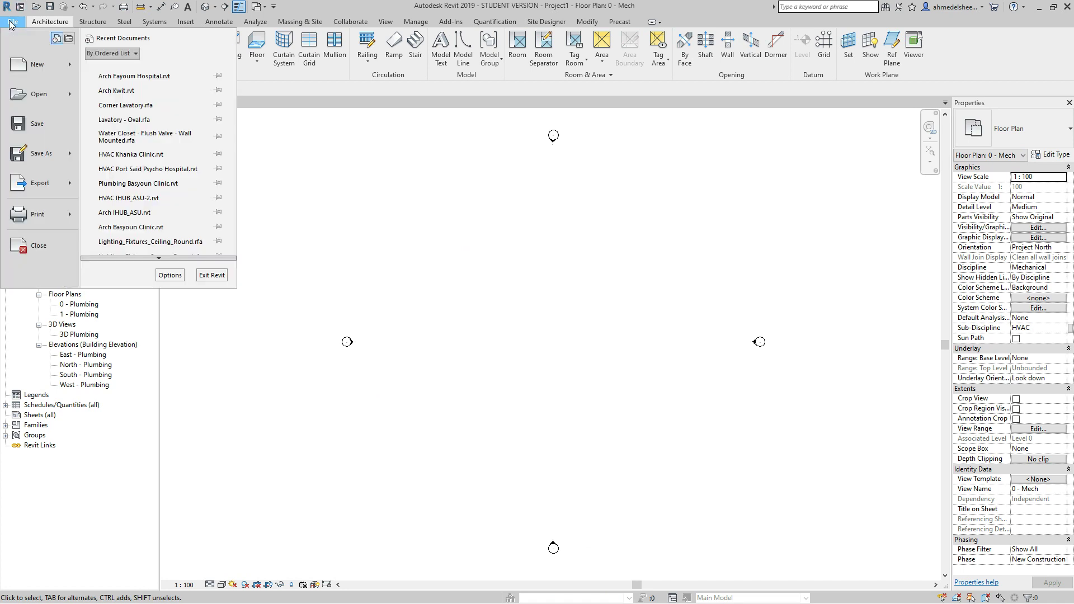
mouse_move(53, 158)
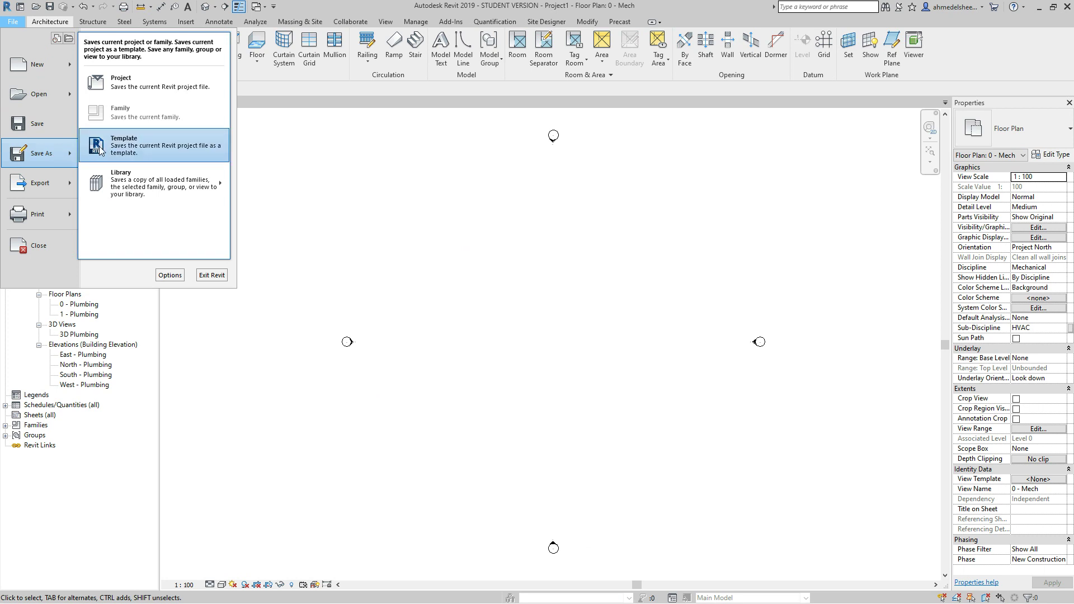
click(173, 87)
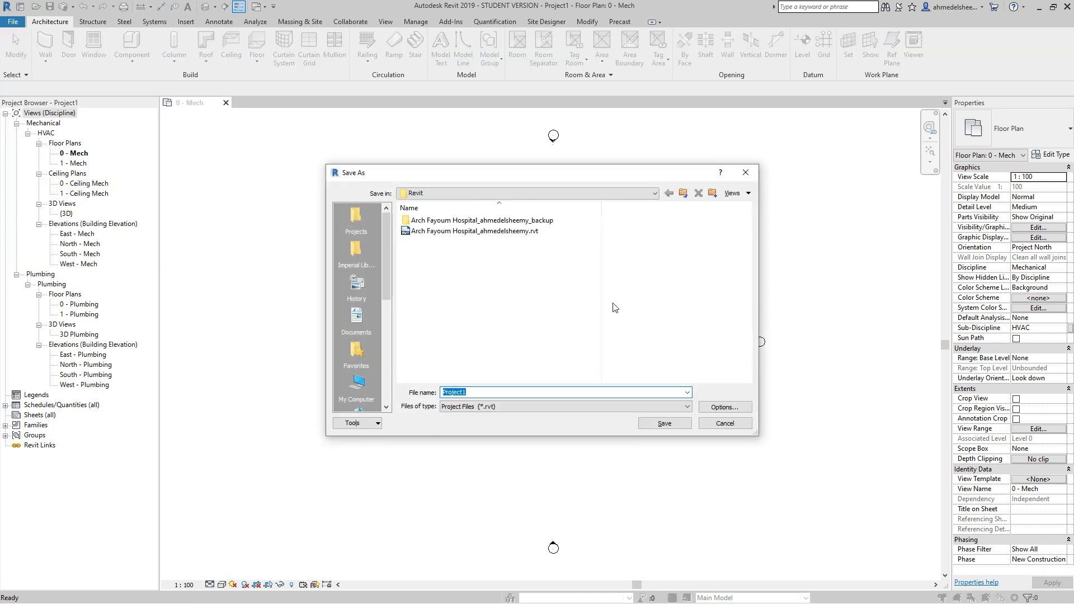
text(h)
text(HVAC Fayoum Hospital)
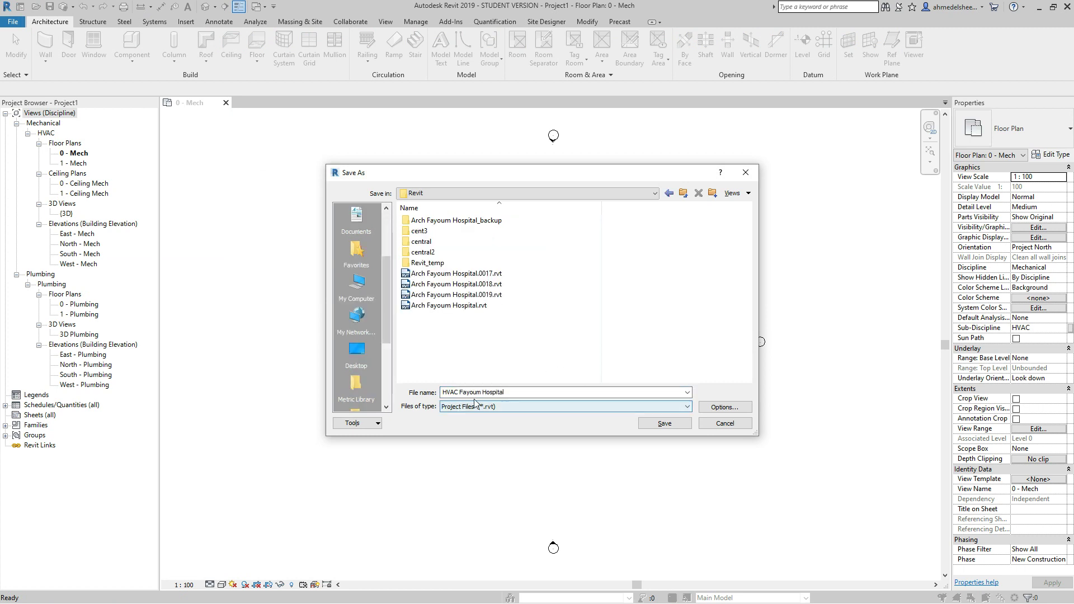
click(673, 424)
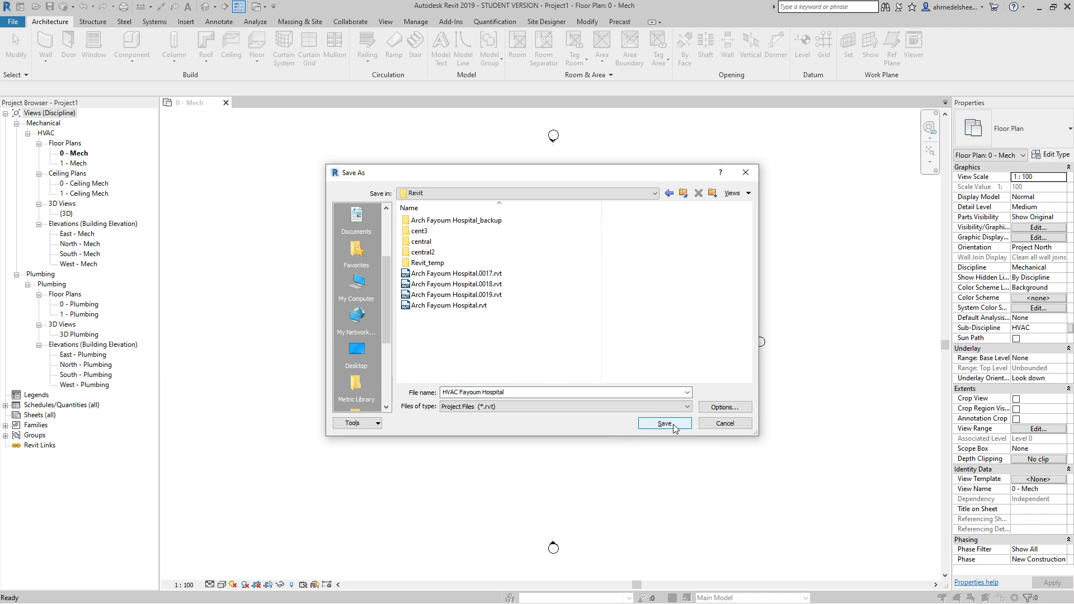
click(673, 424)
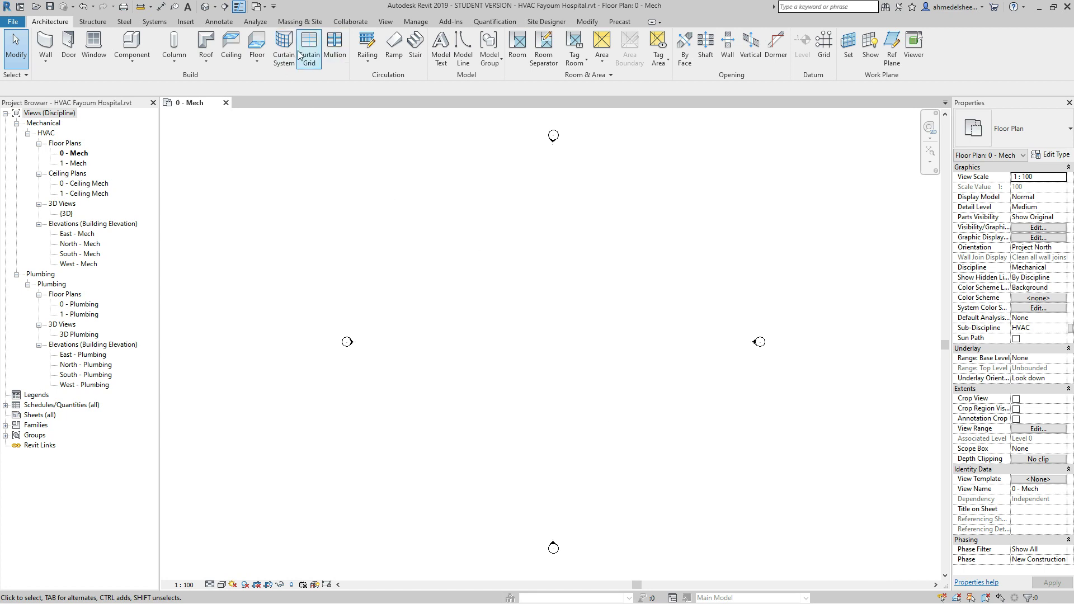
Step: Enable collaboration for the model within the network and check its list of worksets
click(353, 22)
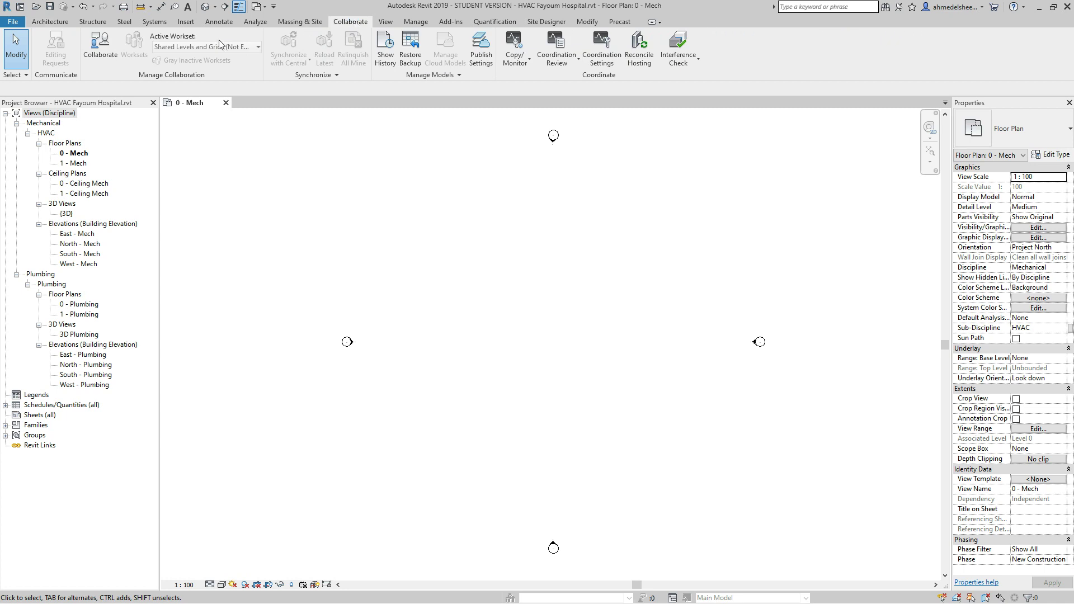
click(112, 54)
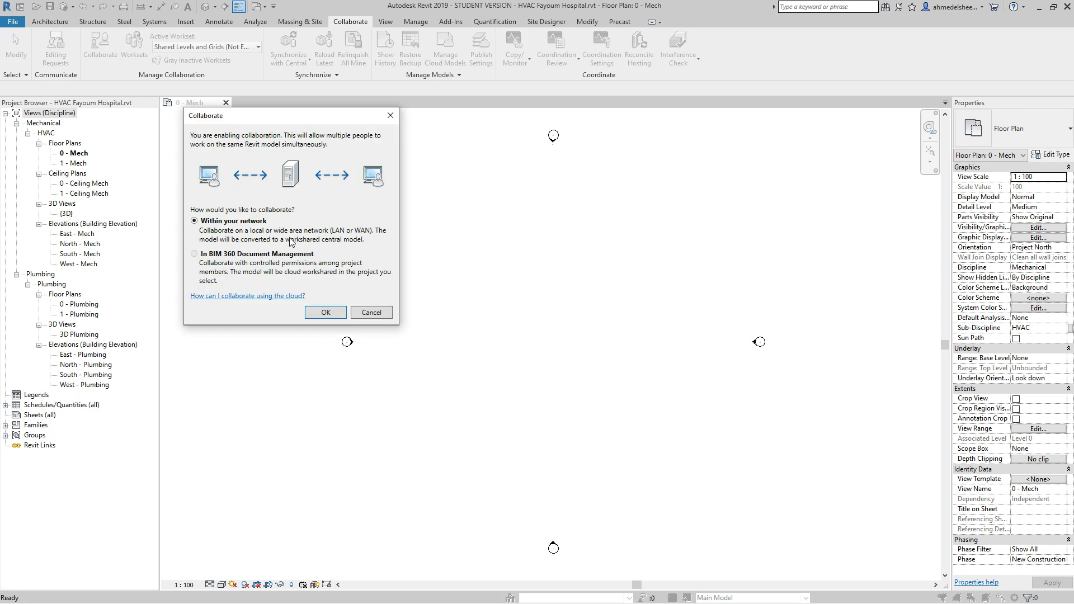
click(334, 314)
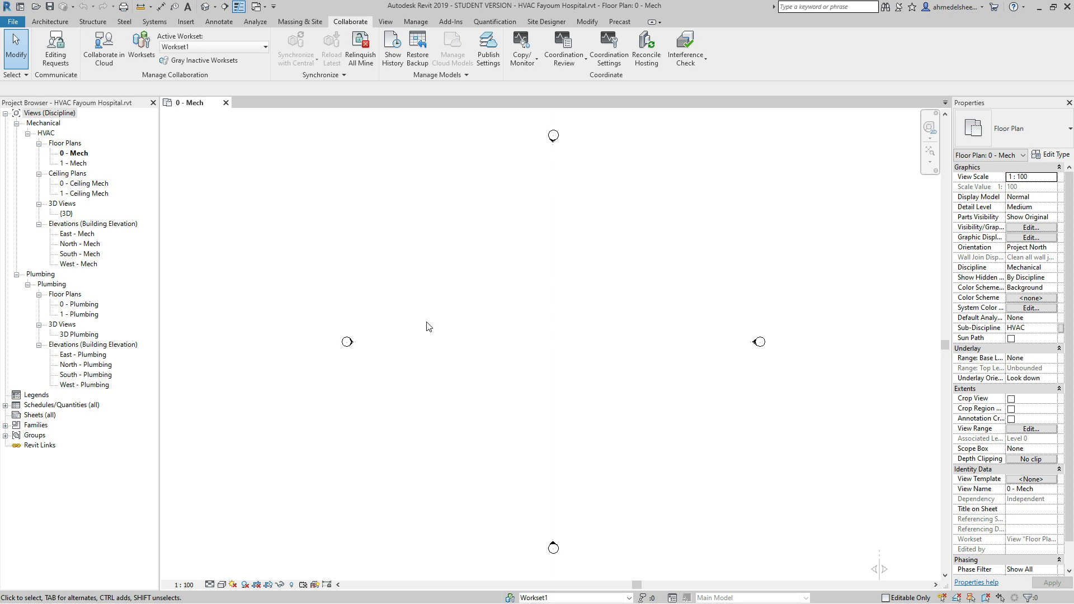
click(142, 50)
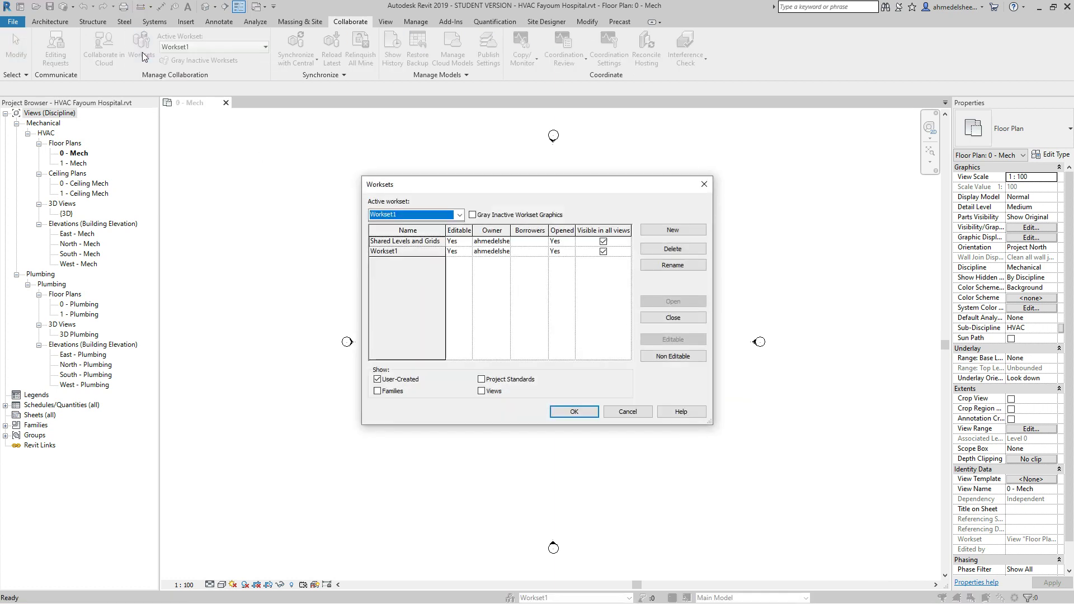
click(591, 415)
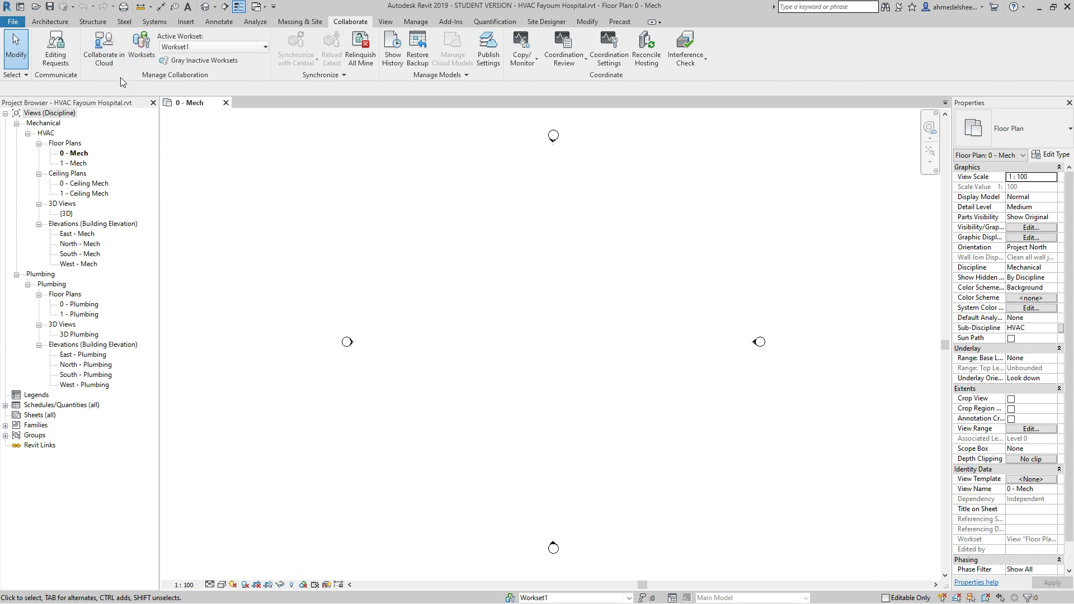
Step: Save the project as the central model and close it
click(49, 7)
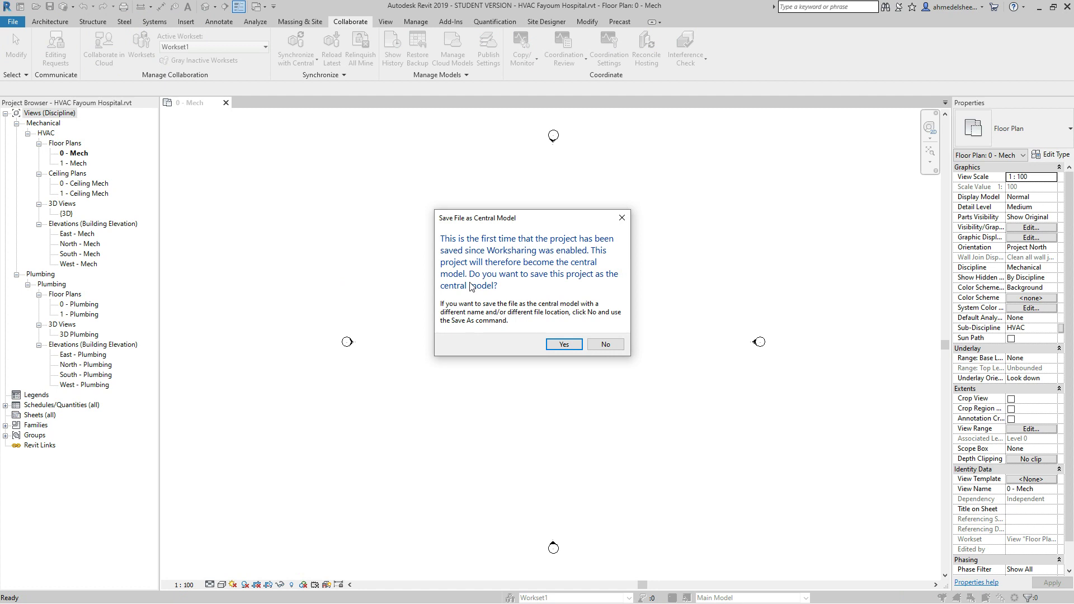
click(562, 344)
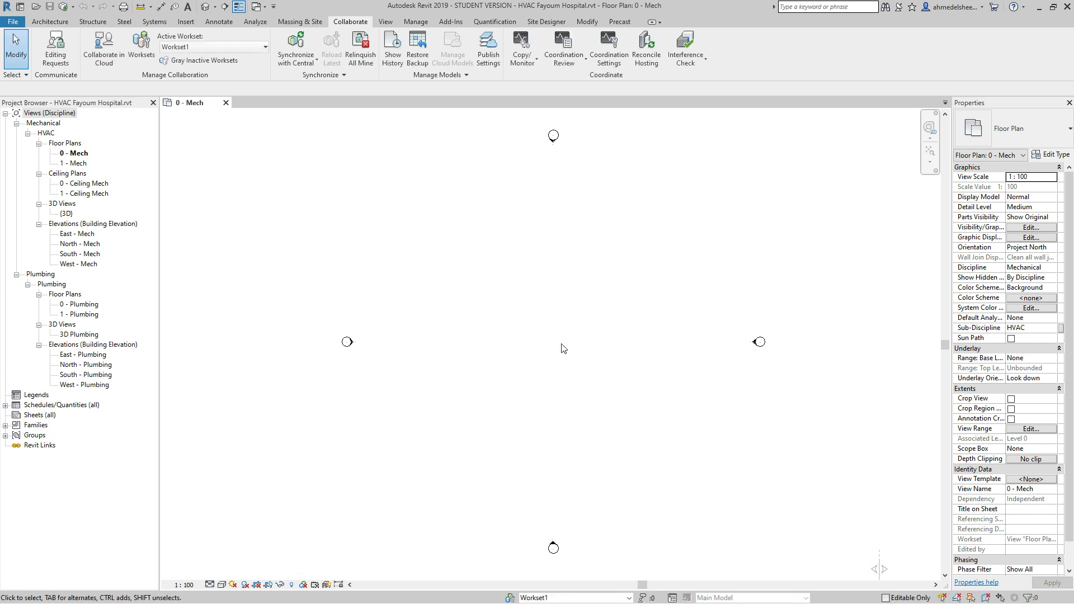
click(13, 21)
click(54, 247)
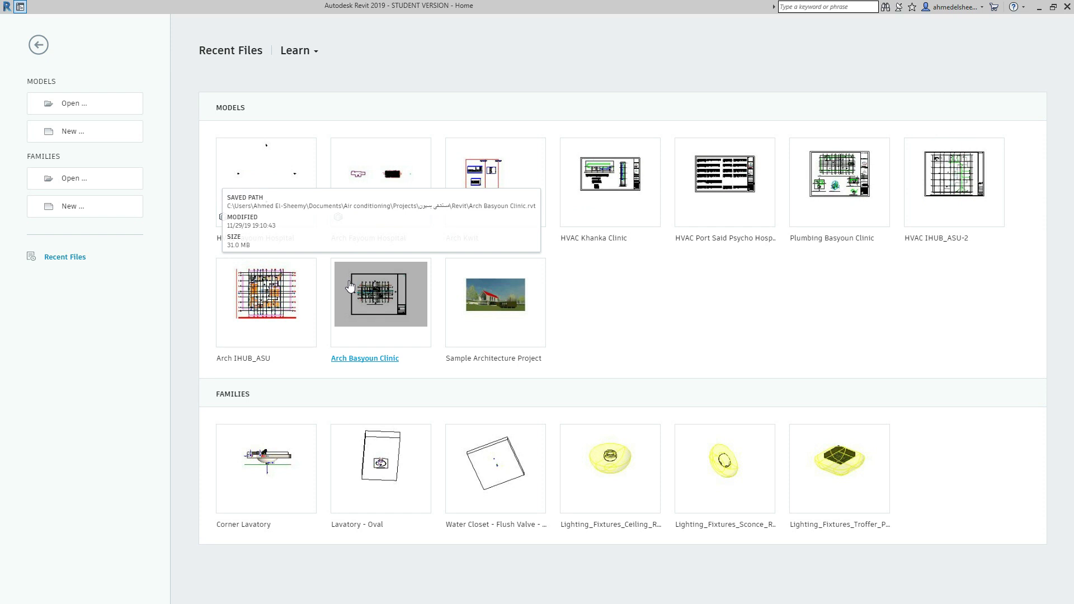
Step: Open HVAC Fayoum Hospital.rvt from the Revit folder with Create New Local enabled, and save the local copy
click(70, 109)
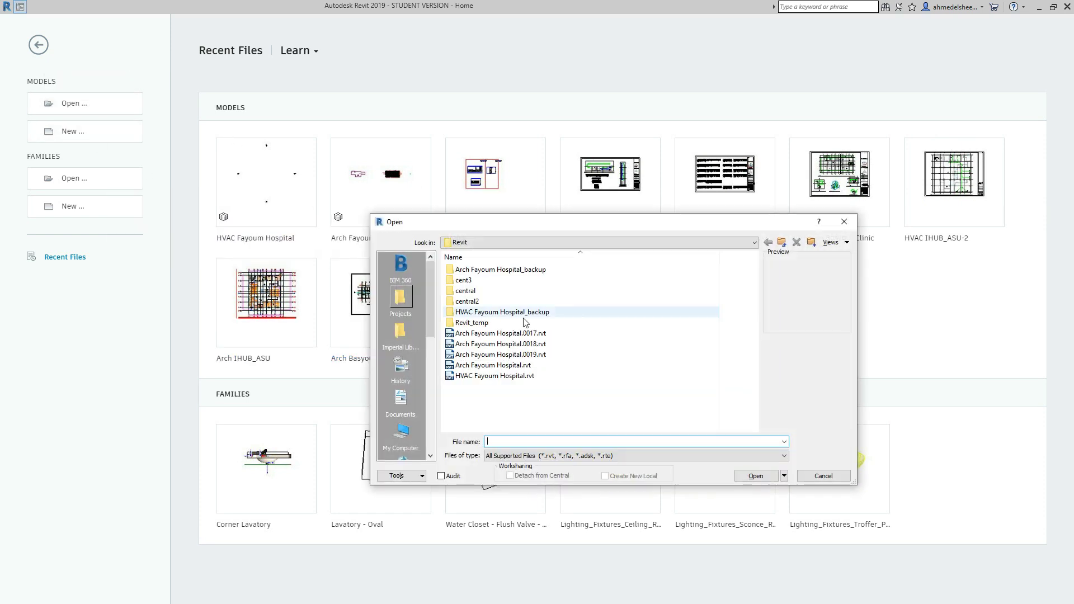
click(754, 242)
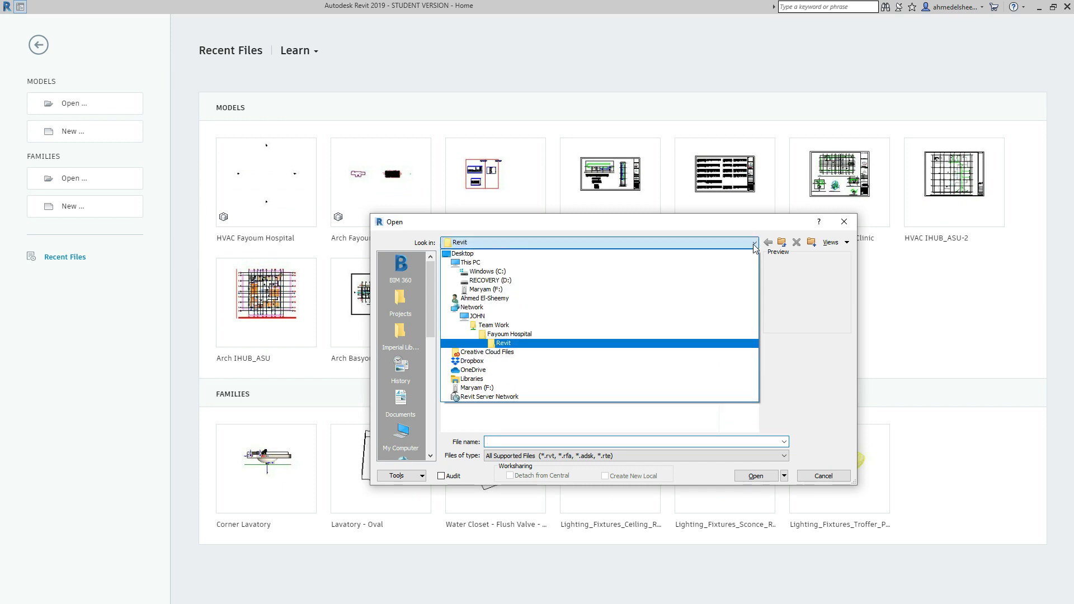
click(718, 226)
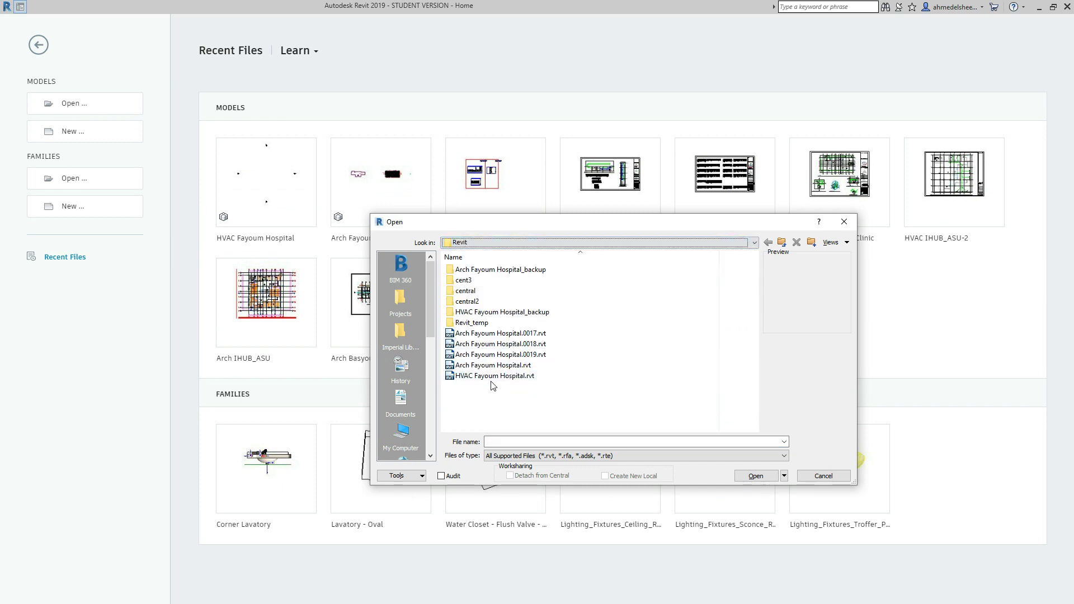
click(509, 377)
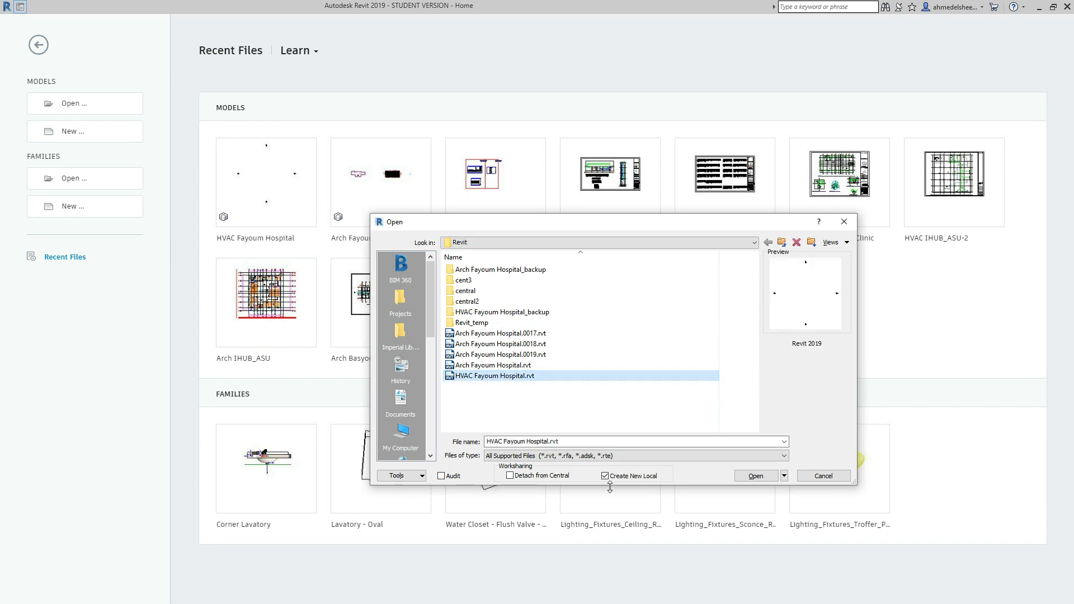
click(740, 480)
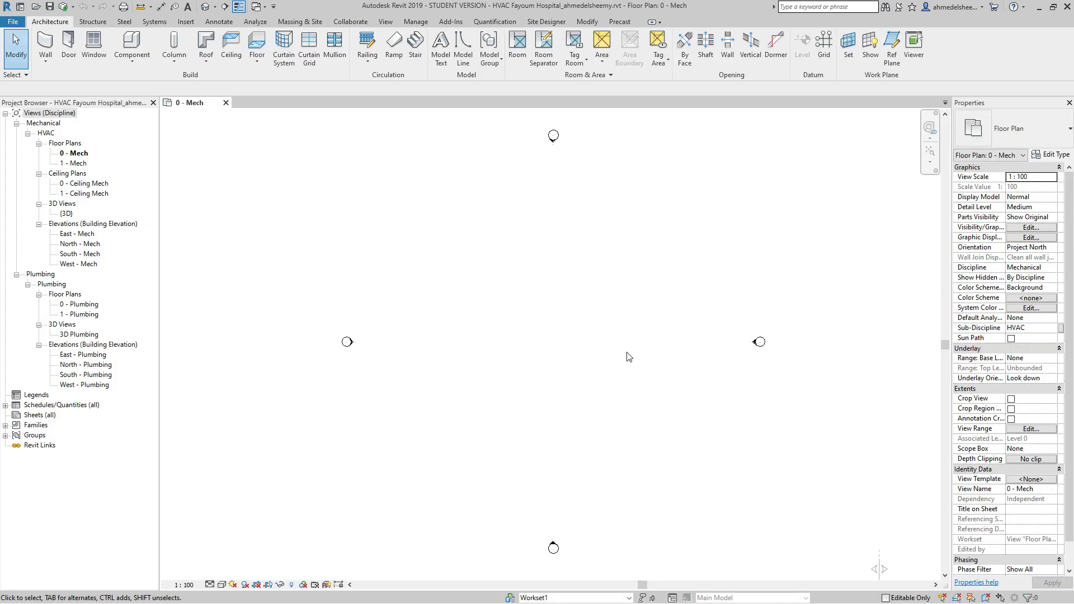
click(50, 7)
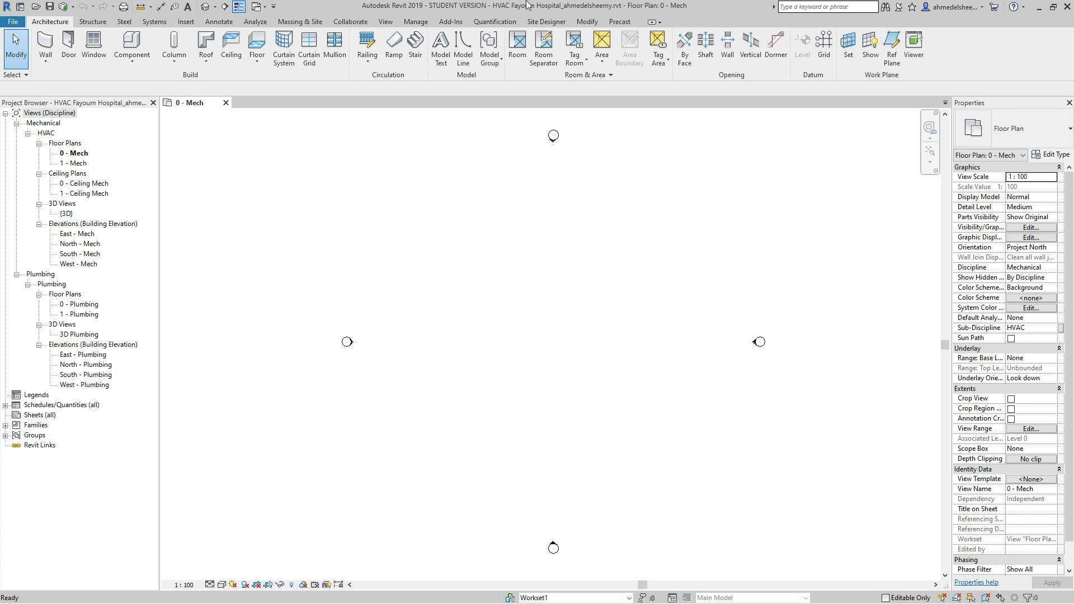
Step: Link Arch Fayoum Hospital.rvt into the project with Auto - Origin to Origin positioning
click(187, 23)
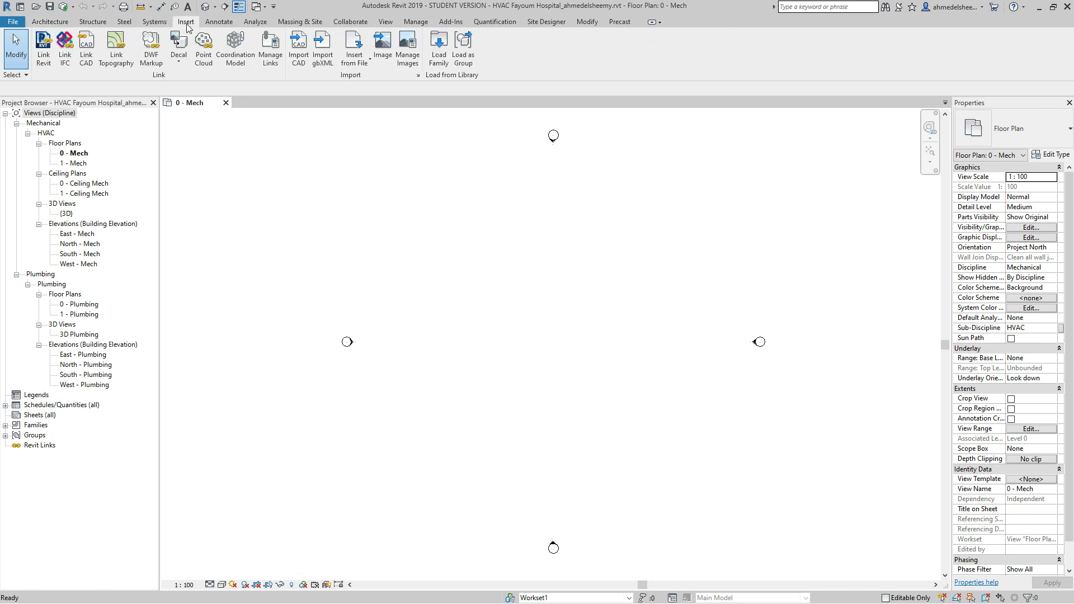
click(44, 61)
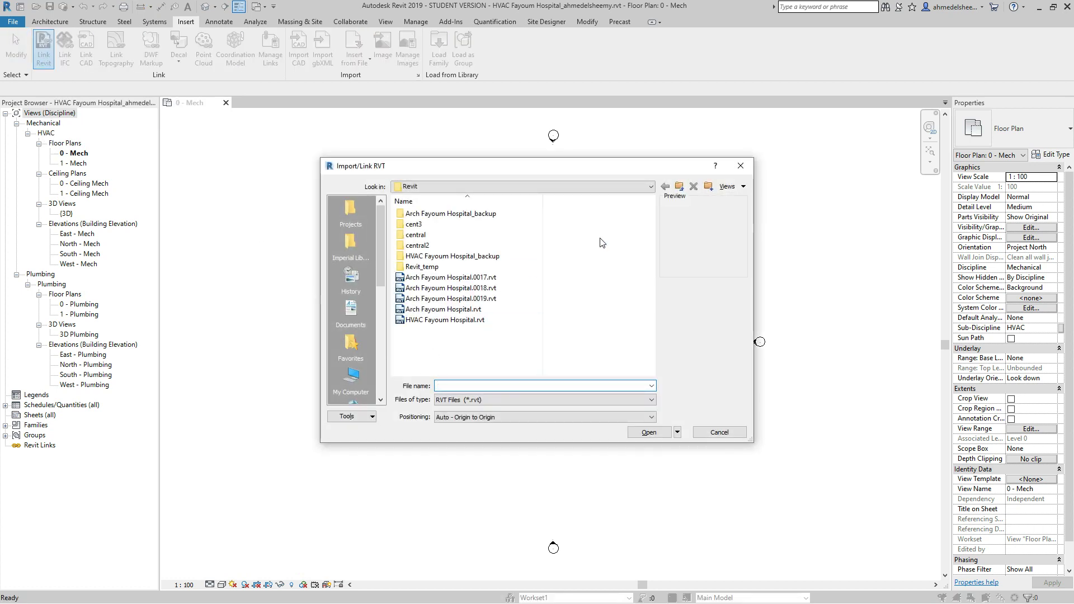
click(651, 187)
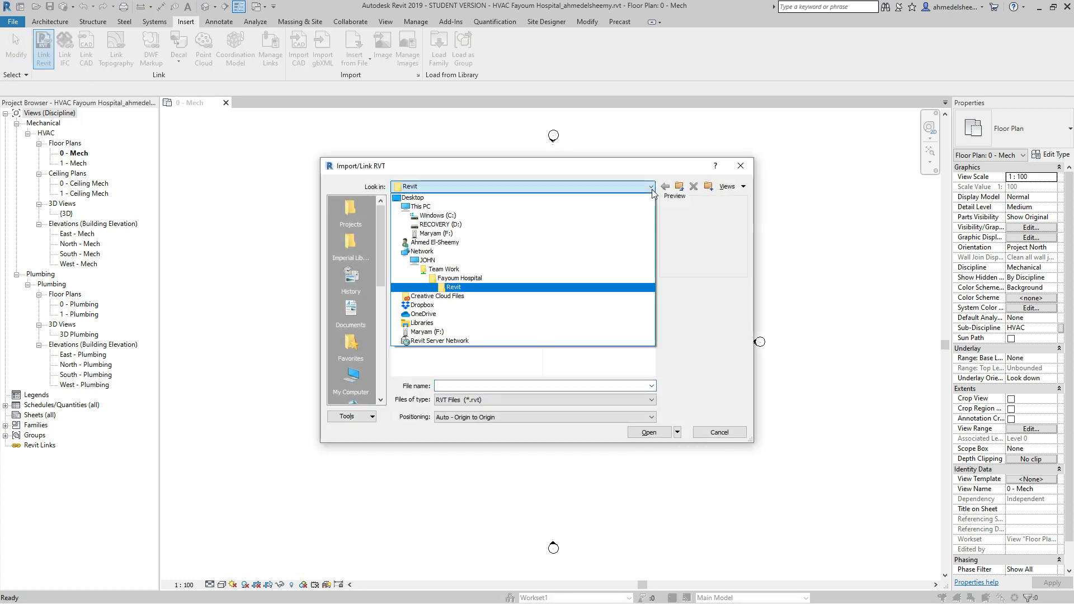
click(652, 189)
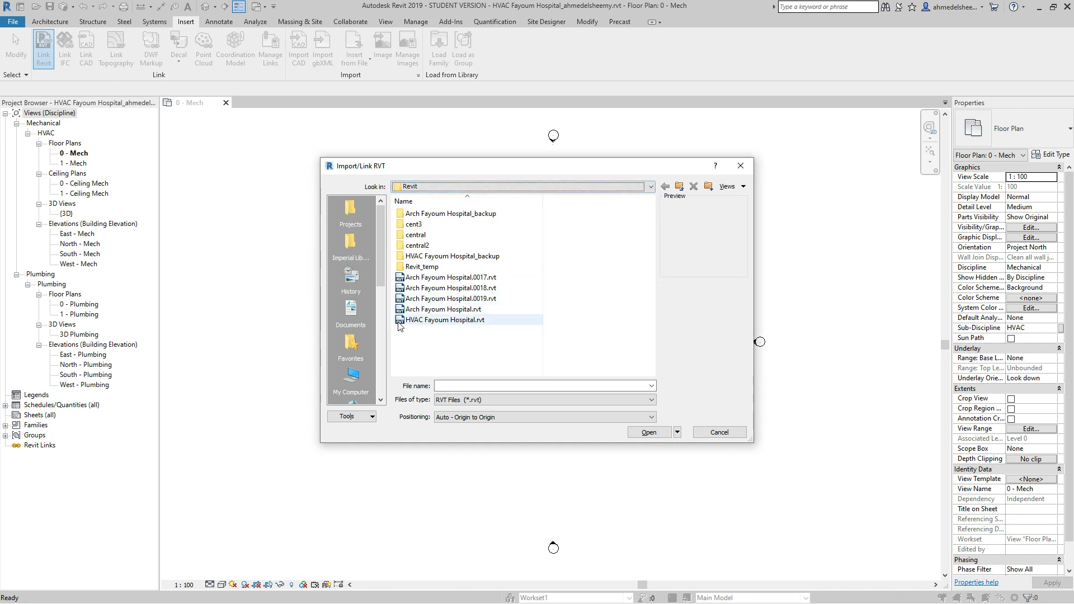
click(424, 310)
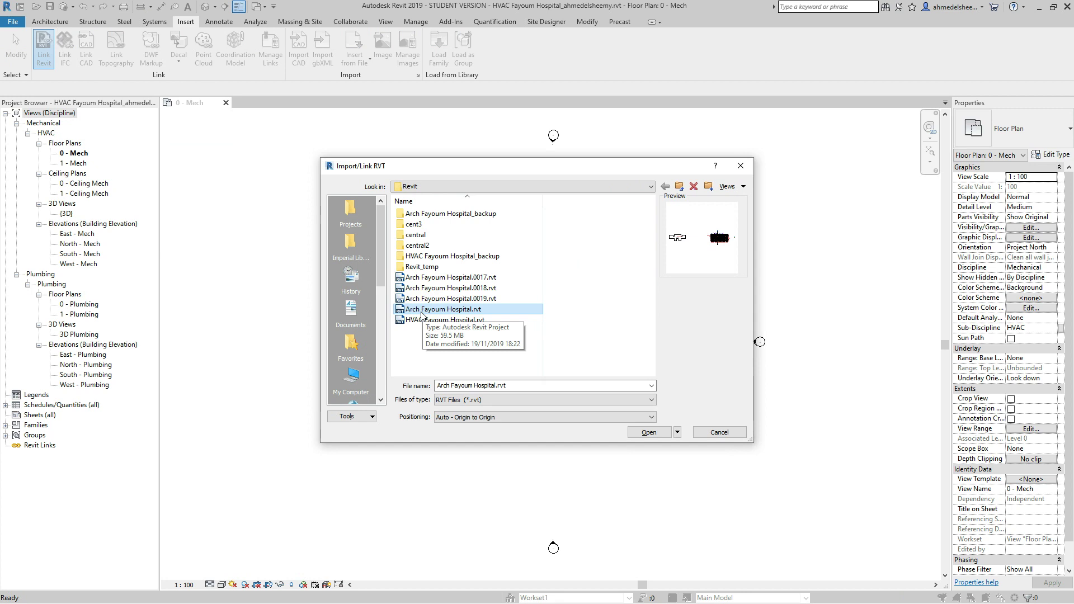
click(659, 435)
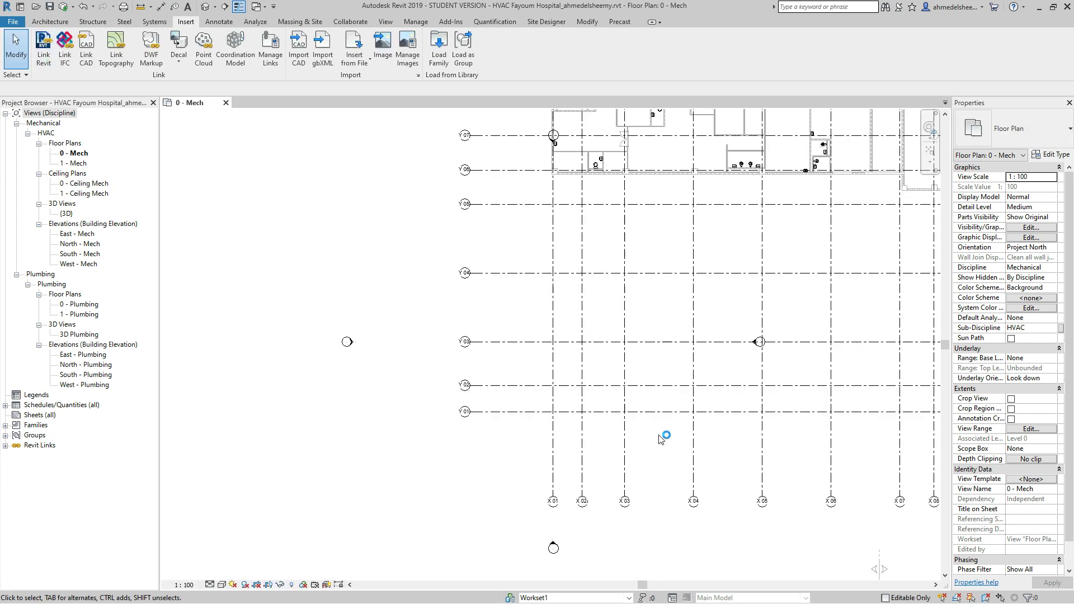
right_click(659, 438)
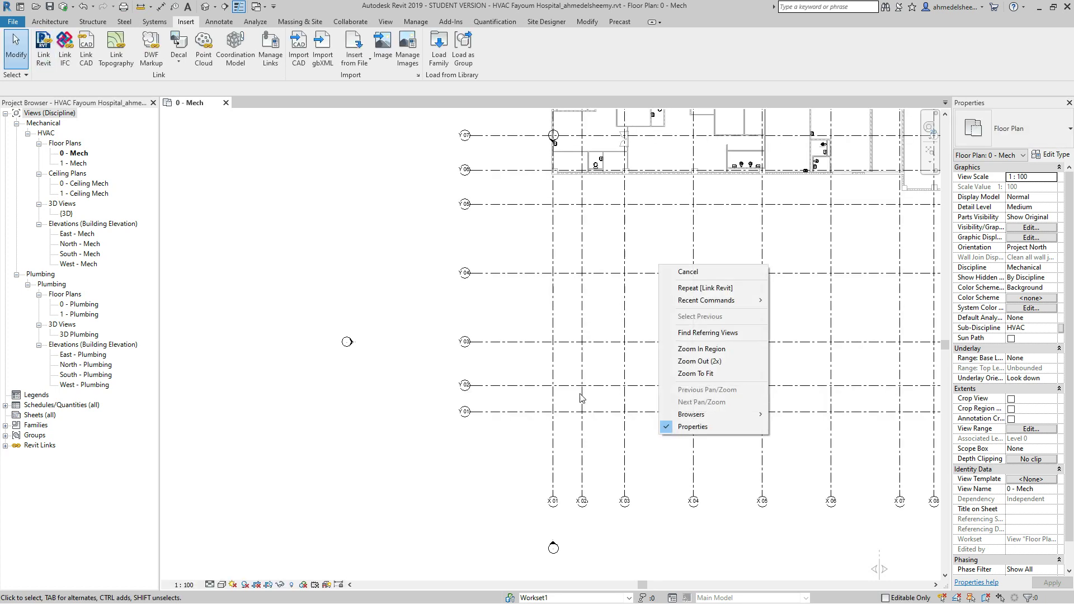
click(406, 317)
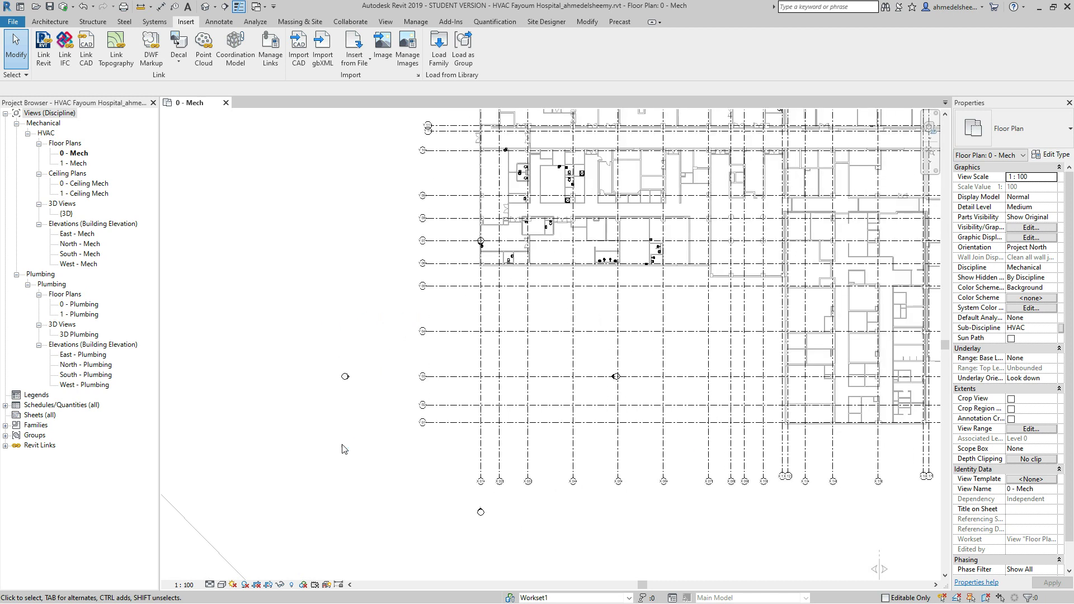
Step: Pin the linked Arch Fayoum Hospital model in place in the 0 - Mech floor plan
scroll(345, 449, down, 2)
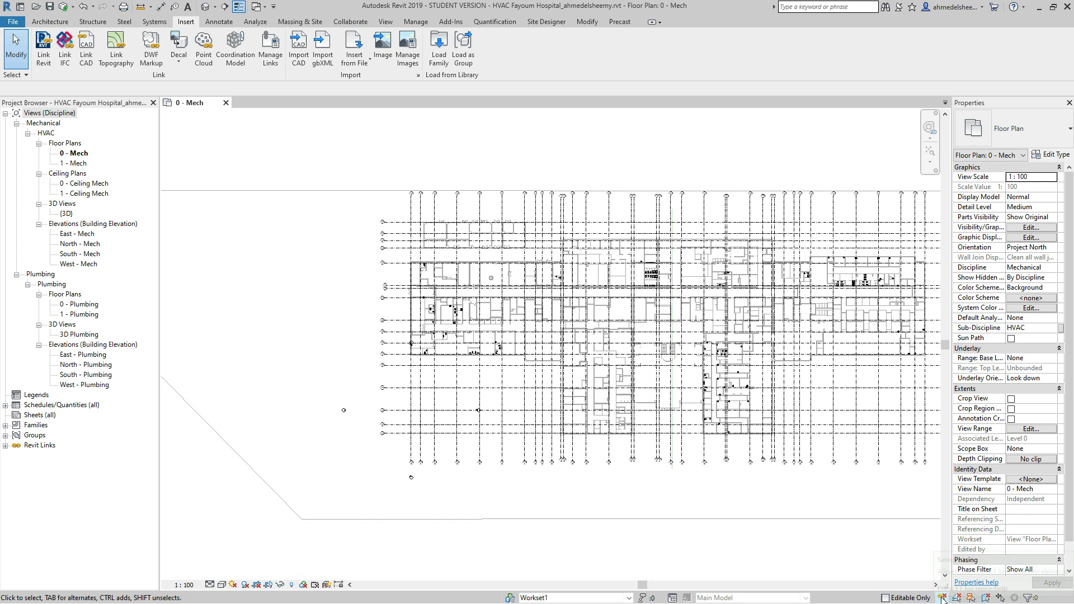
click(495, 342)
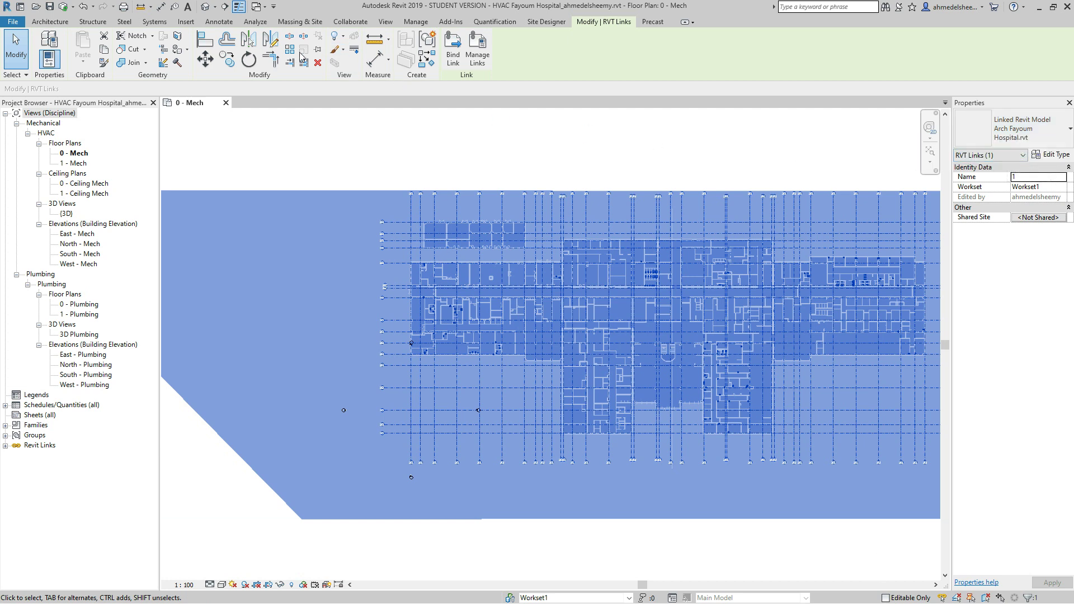
click(319, 51)
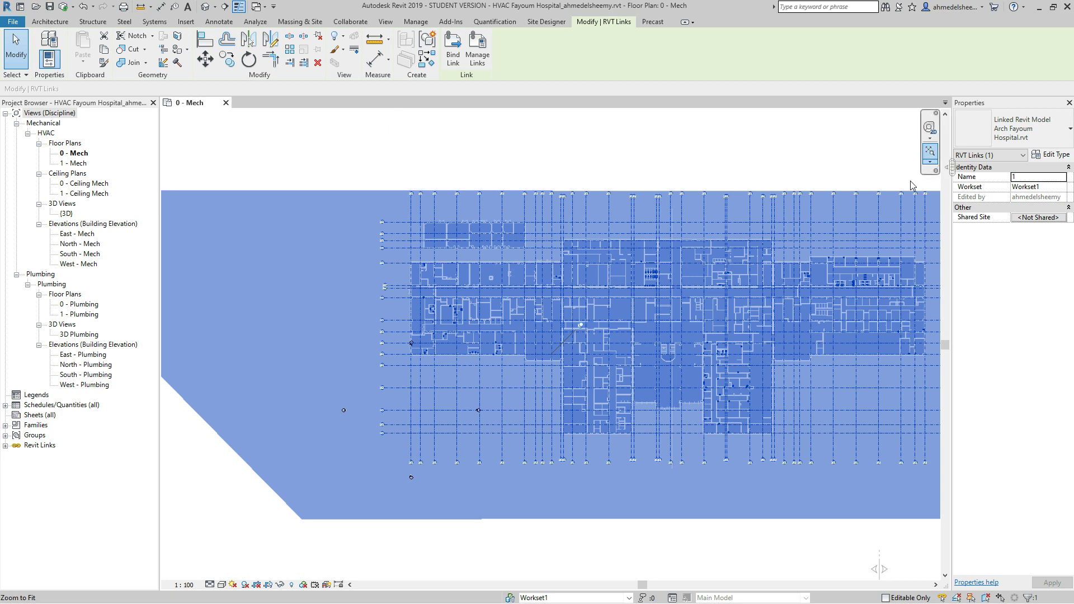
Step: Enable Room Bounding in the type properties of the linked Arch Fayoum Hospital model
click(1041, 158)
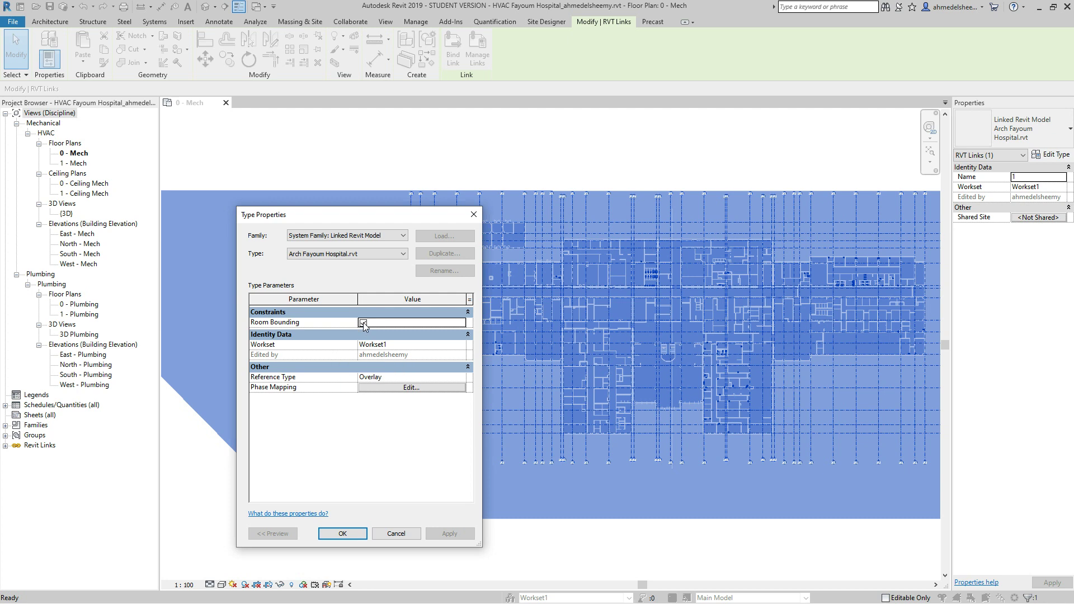
click(352, 534)
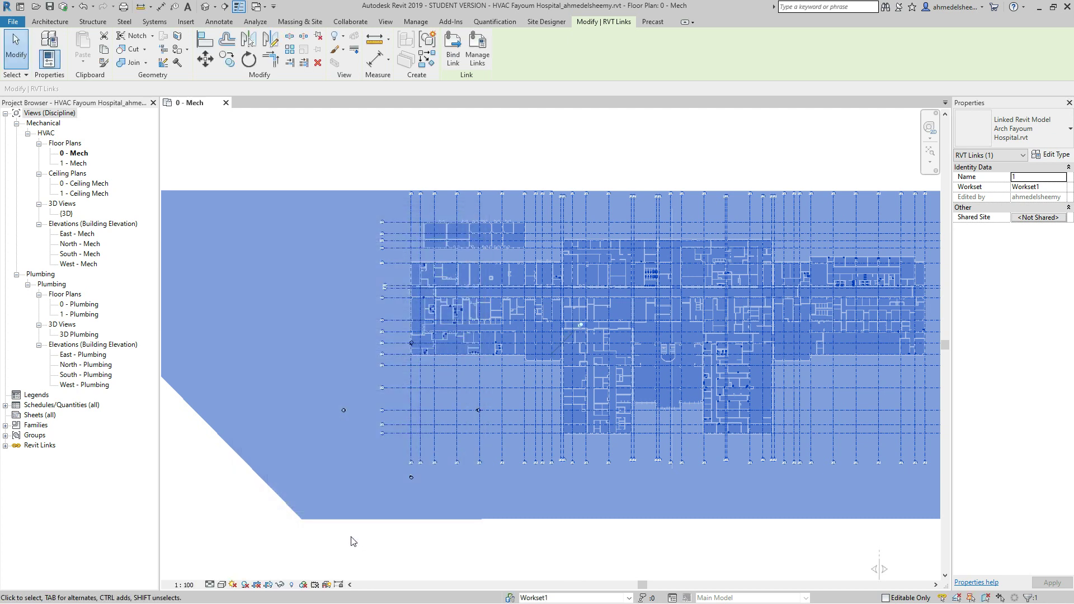
click(447, 553)
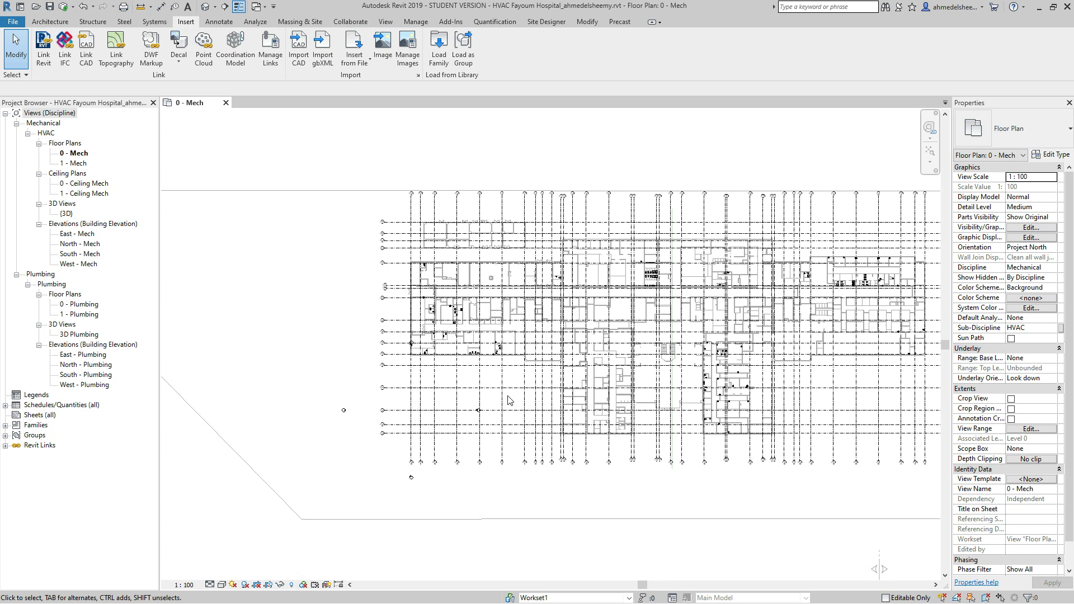
Step: Examine the South - Mech elevation marker near grid X 01 and its position relative to the linked building
scroll(432, 486, up, 4)
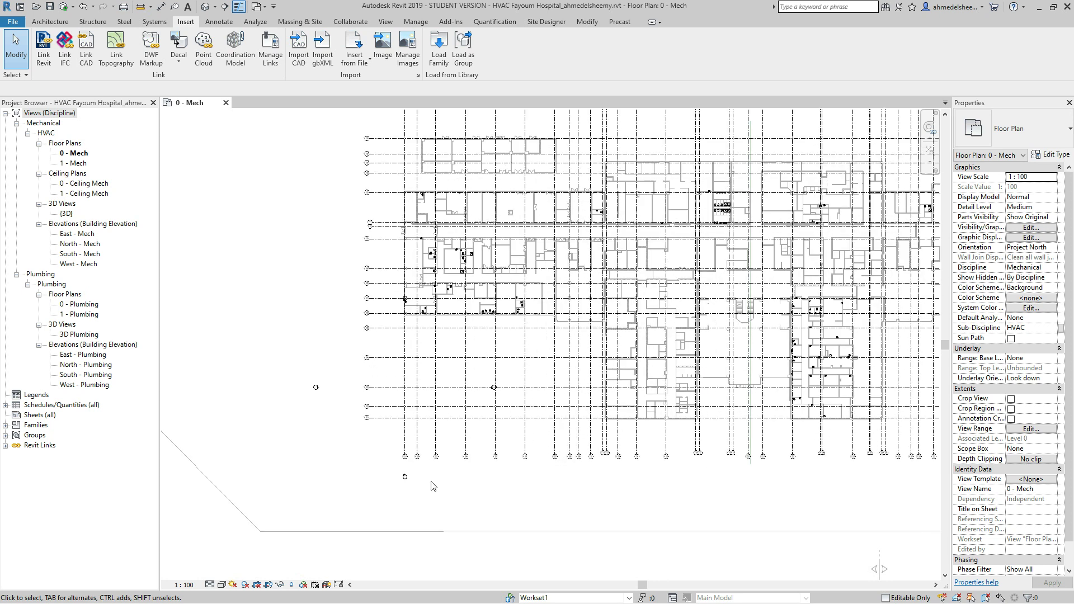
scroll(432, 485, up, 2)
drag(366, 460, 437, 505)
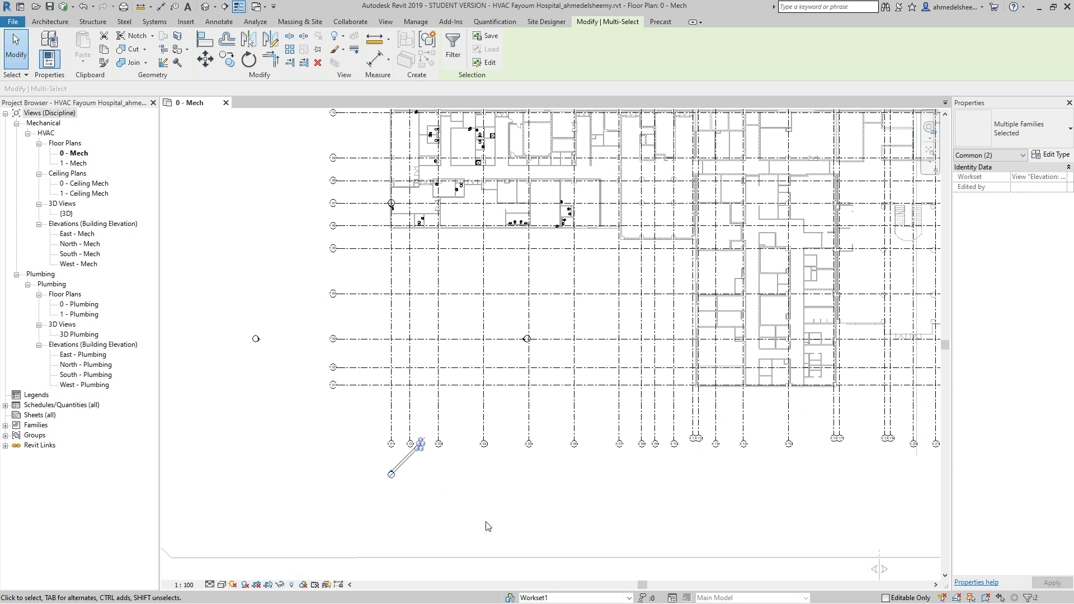
click(420, 486)
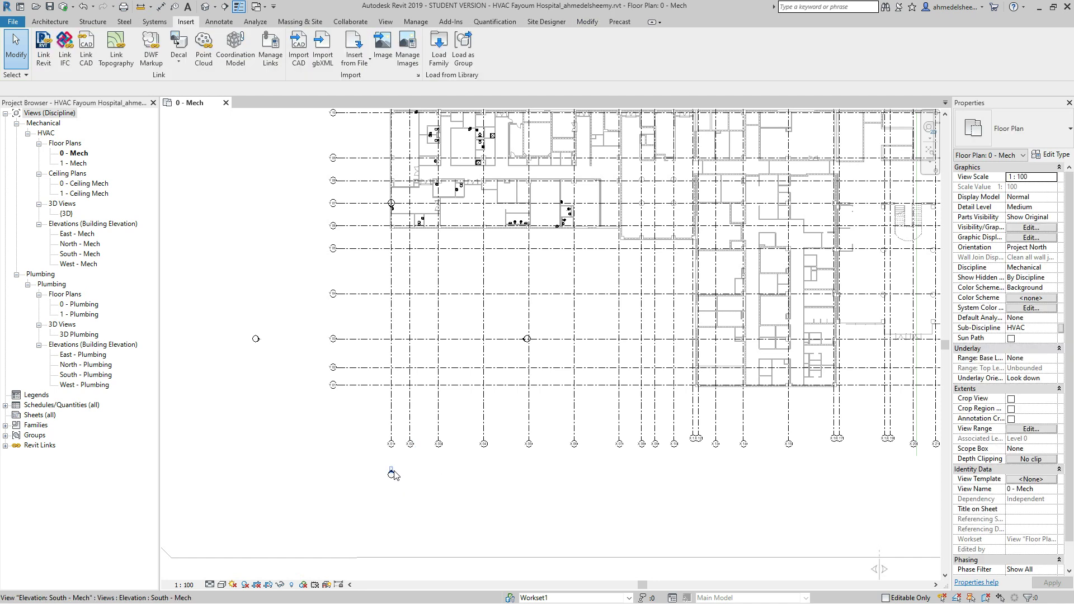
click(394, 474)
scroll(396, 476, up, 3)
scroll(402, 484, up, 2)
click(434, 471)
click(387, 456)
scroll(484, 528, down, 6)
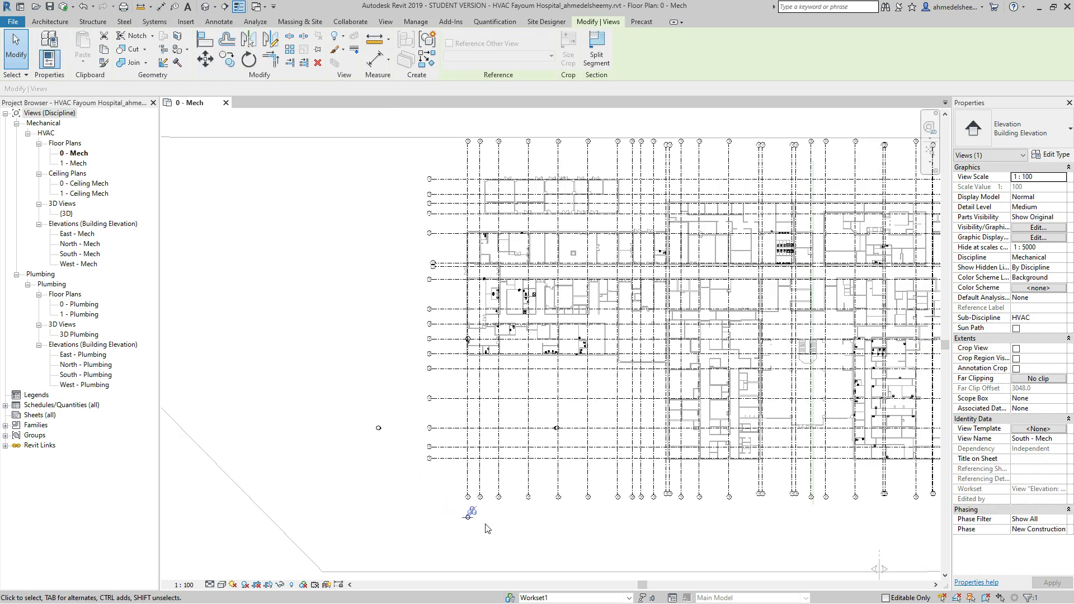
scroll(436, 448, up, 1)
scroll(463, 488, up, 1)
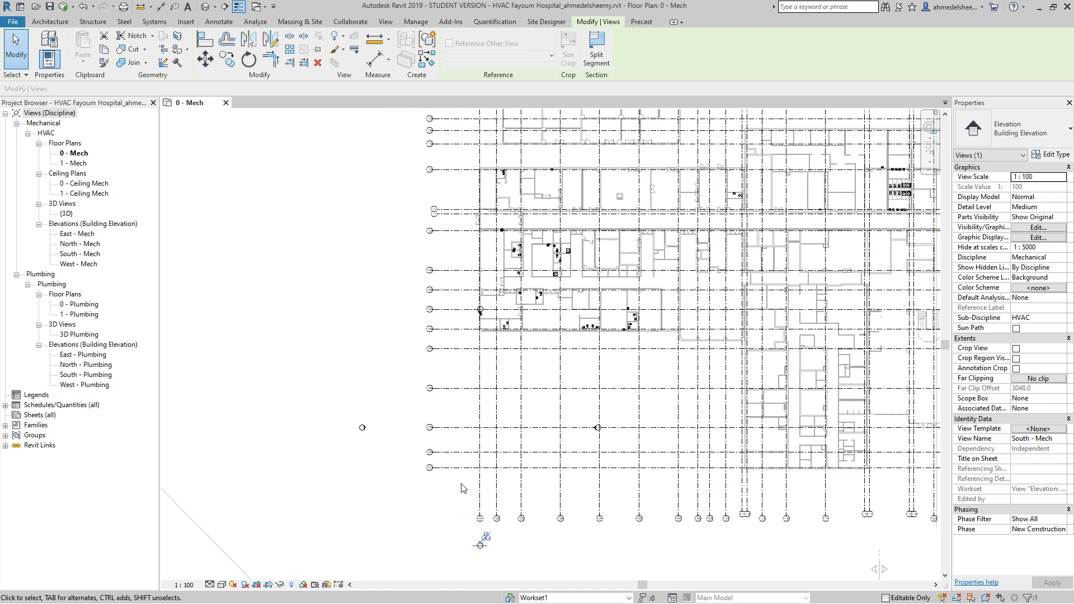
scroll(462, 488, up, 3)
click(515, 506)
scroll(479, 546, up, 3)
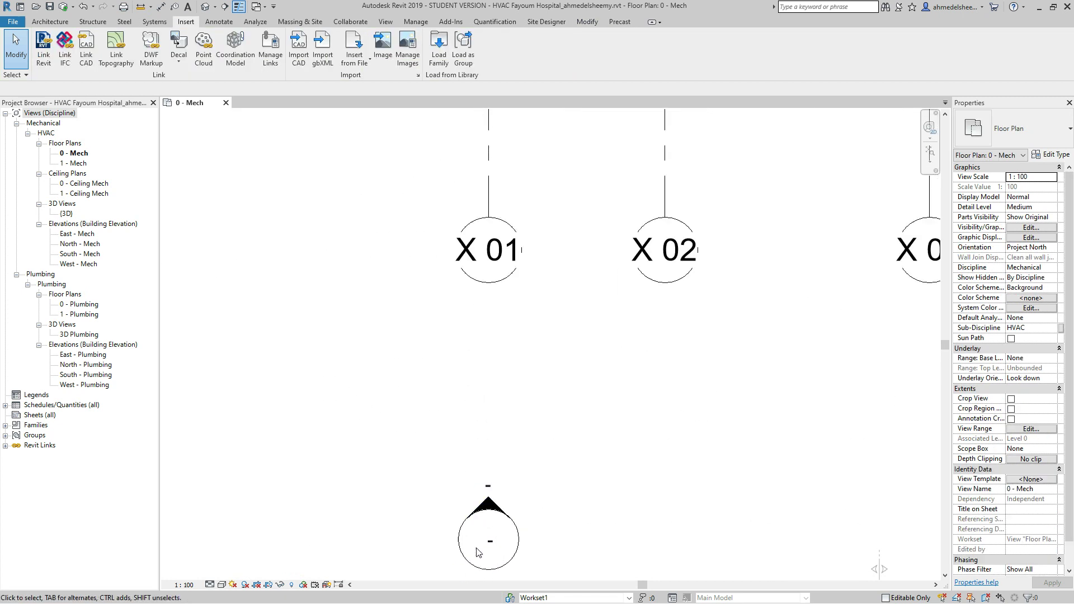
click(496, 507)
scroll(549, 492, down, 2)
scroll(550, 492, down, 5)
scroll(548, 490, down, 2)
scroll(548, 490, up, 6)
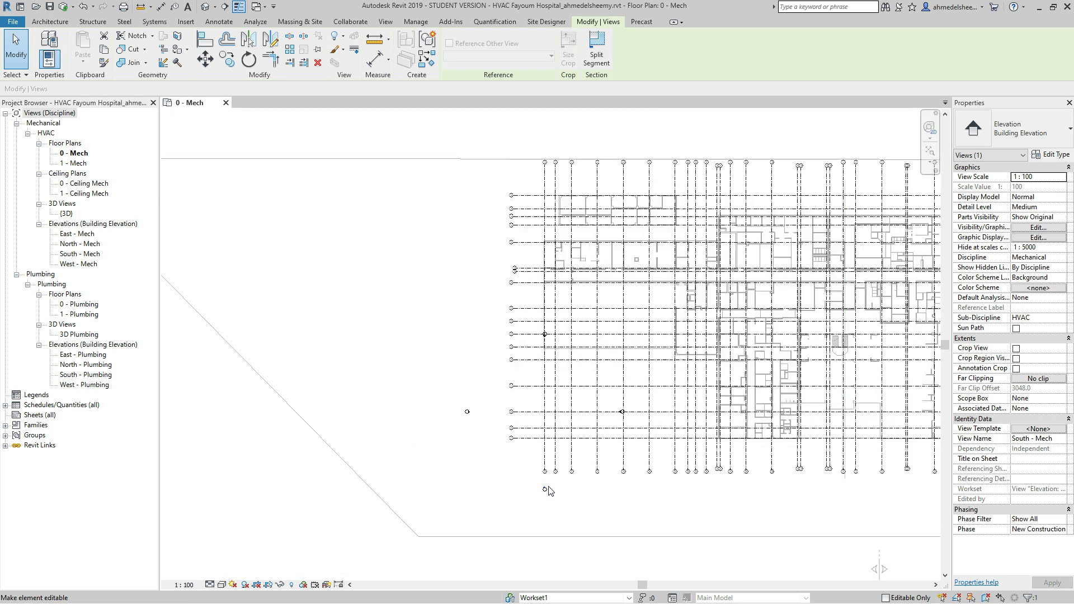
scroll(560, 489, up, 4)
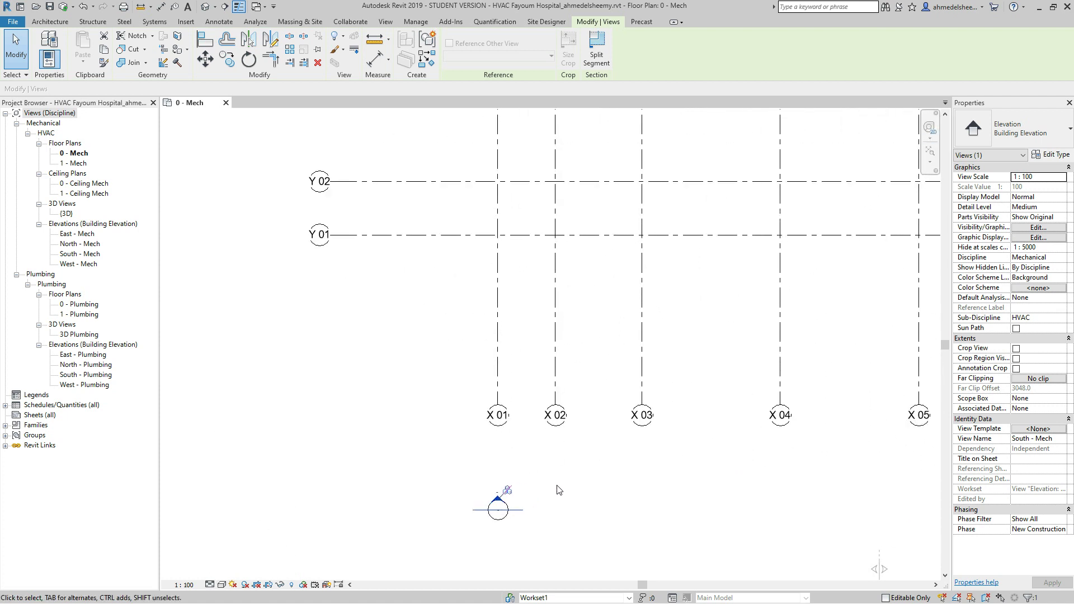
click(585, 492)
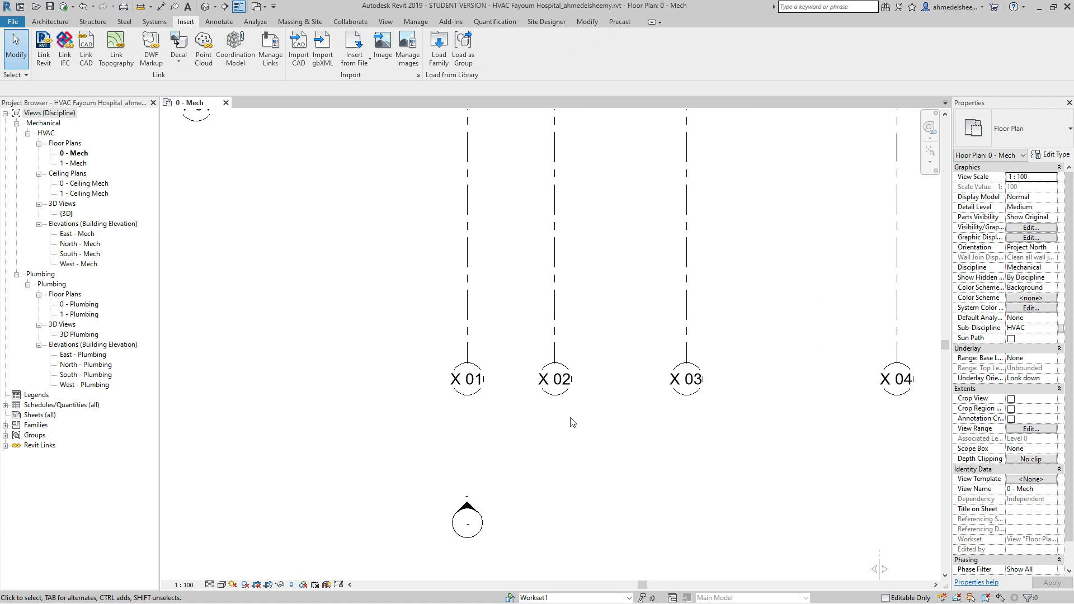
Step: Open the South - Plumbing elevation and compare the project levels with the linked model's levels
click(84, 375)
double_click(84, 375)
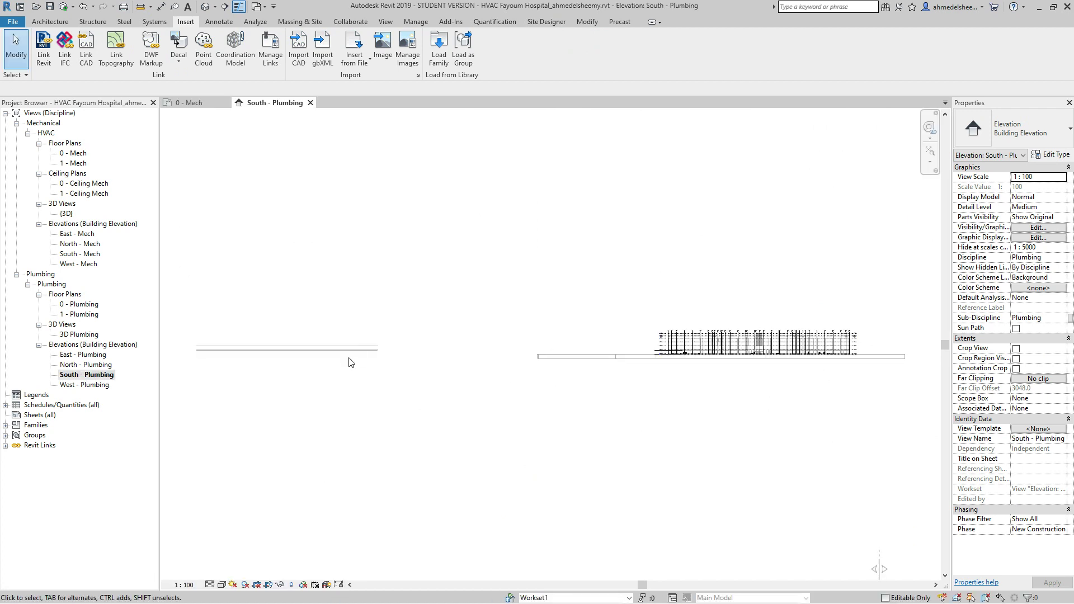
scroll(274, 331, down, 2)
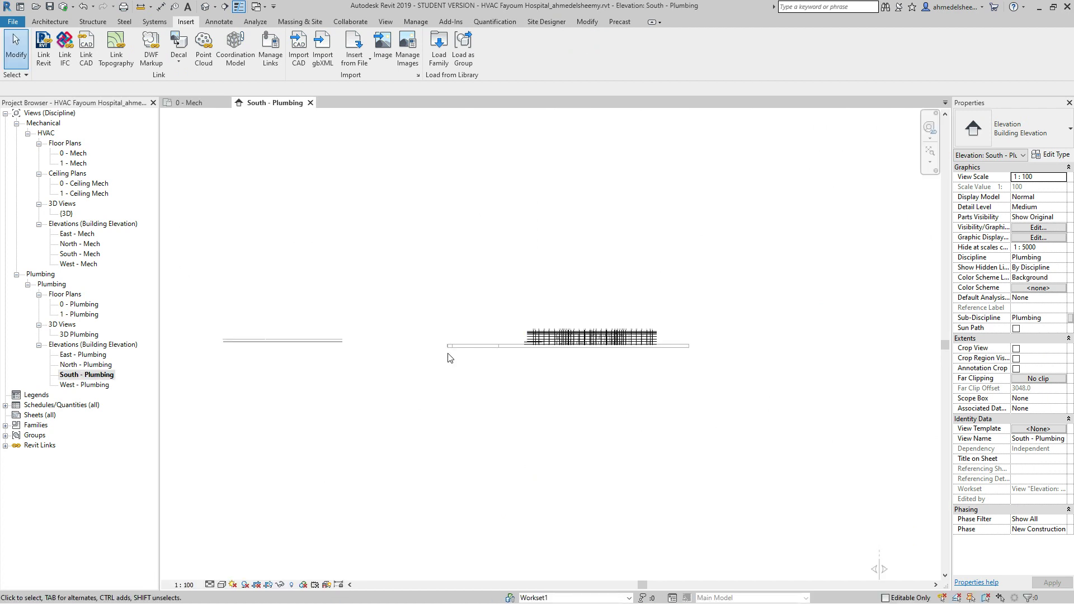
scroll(519, 372, up, 2)
scroll(582, 334, up, 5)
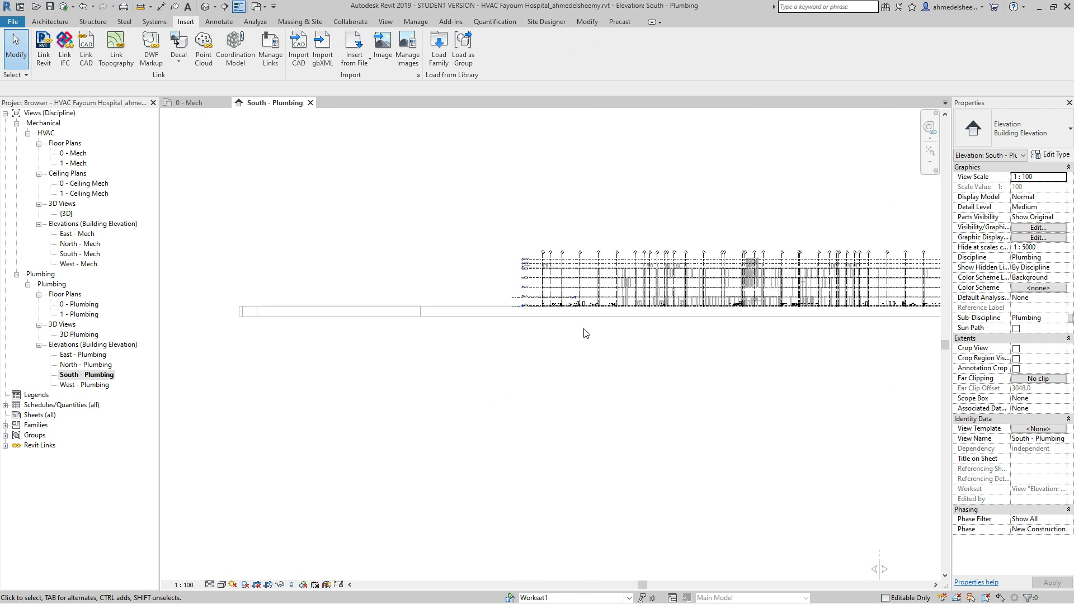
scroll(584, 333, up, 3)
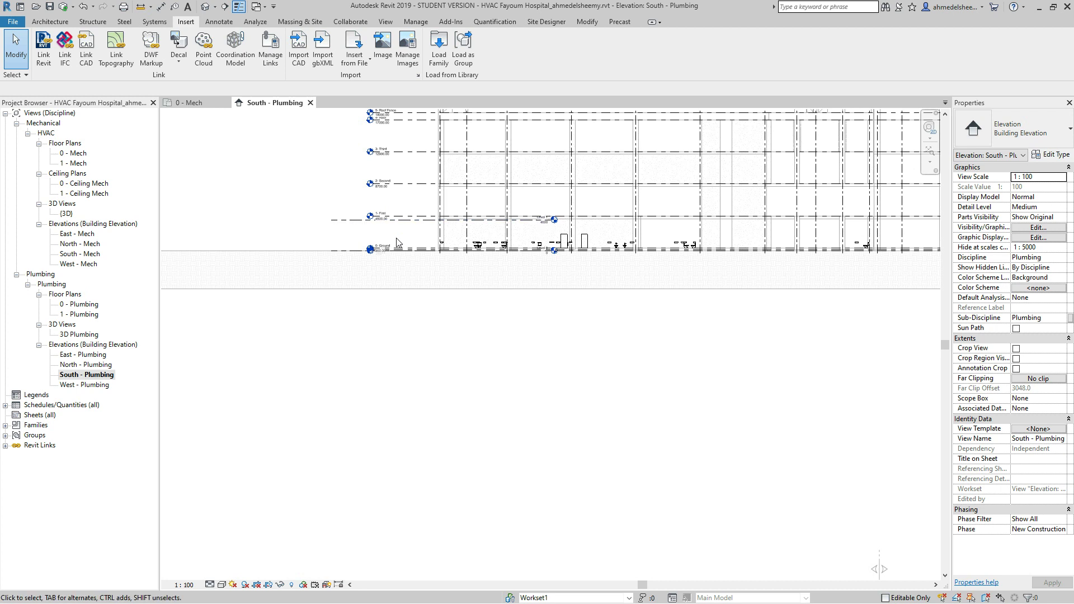
scroll(471, 368, up, 4)
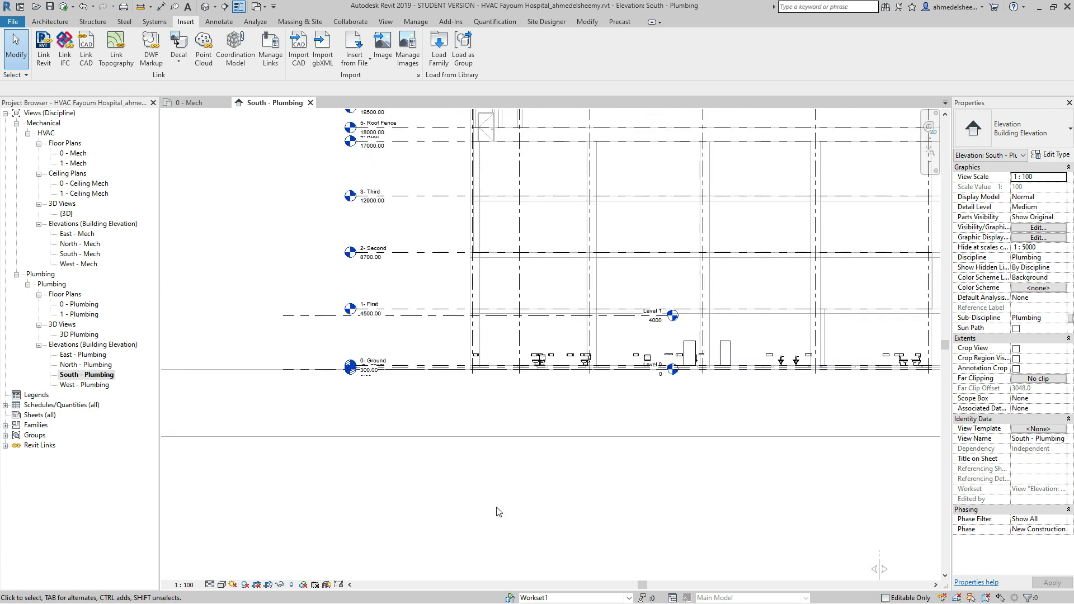
scroll(511, 544, down, 1)
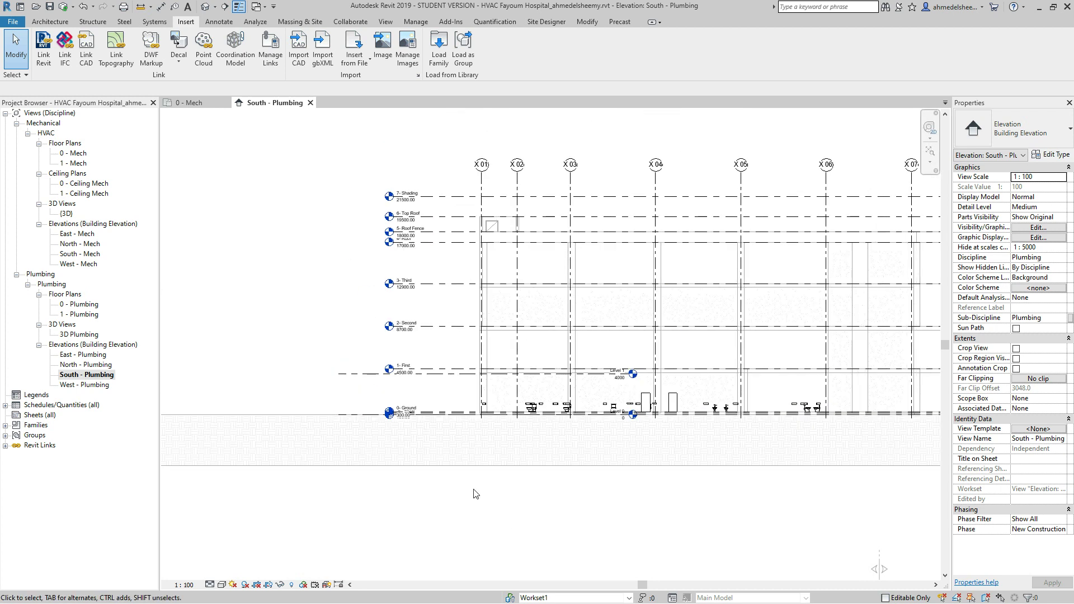
Step: Move Level 1 up to elevation 29000 and Level 0 to about 27223, above the linked model's levels
click(451, 374)
drag(450, 357, 511, 120)
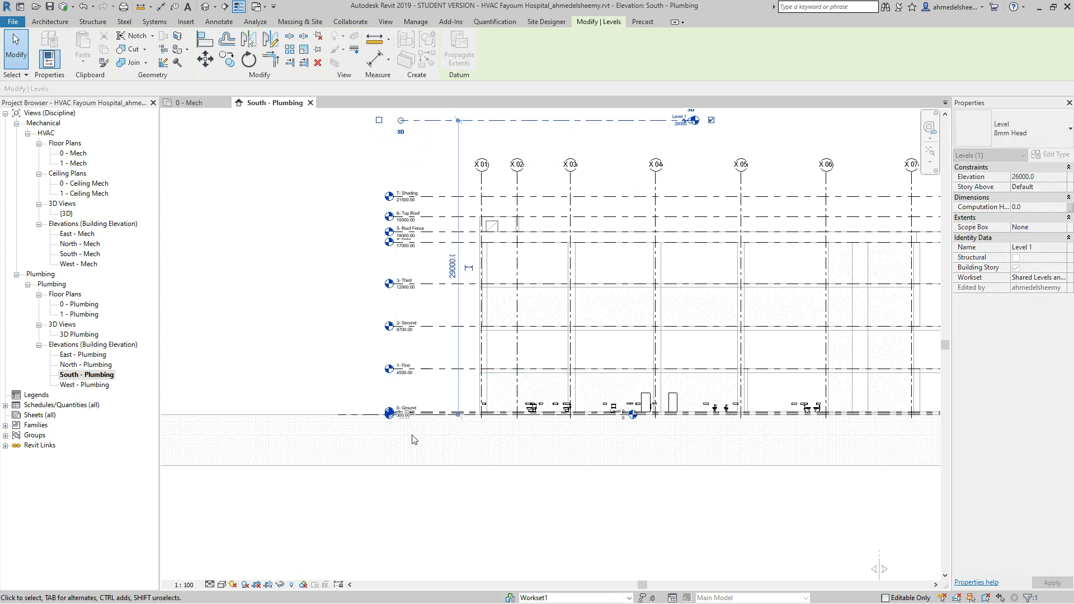
scroll(432, 398, up, 1)
scroll(432, 398, up, 2)
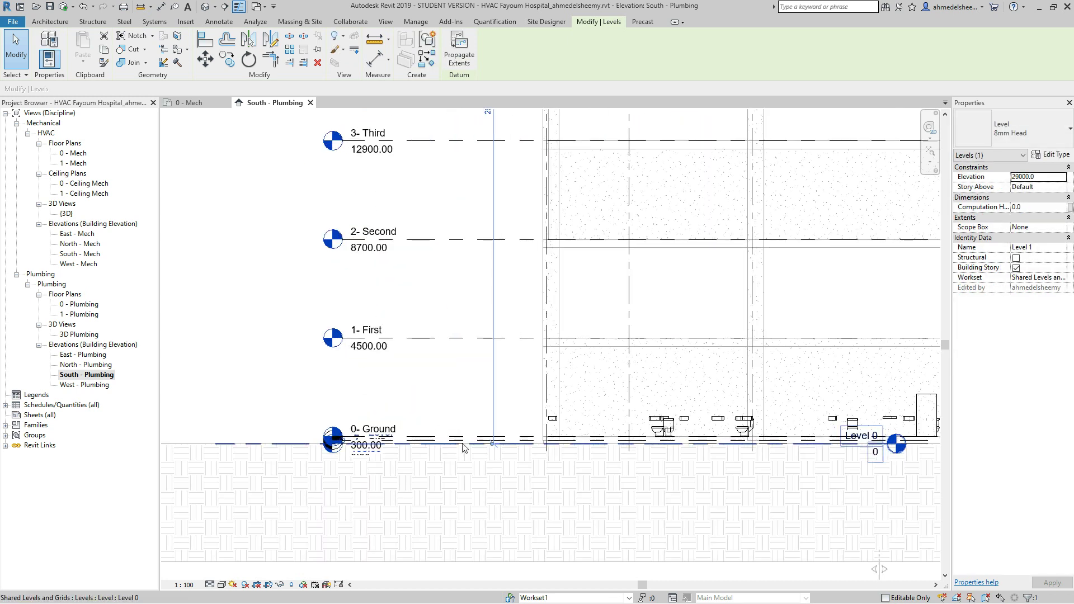
mouse_move(460, 449)
mouse_down()
mouse_move(495, 498)
mouse_move(495, 237)
mouse_move(545, 238)
mouse_up()
scroll(495, 492, down, 2)
scroll(495, 497, down, 2)
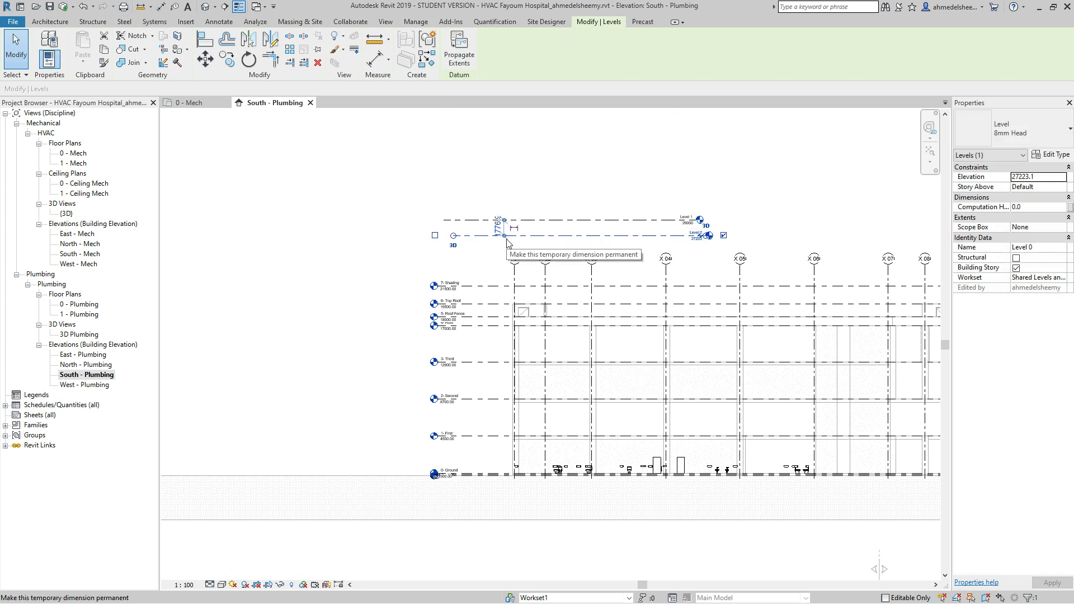
click(340, 386)
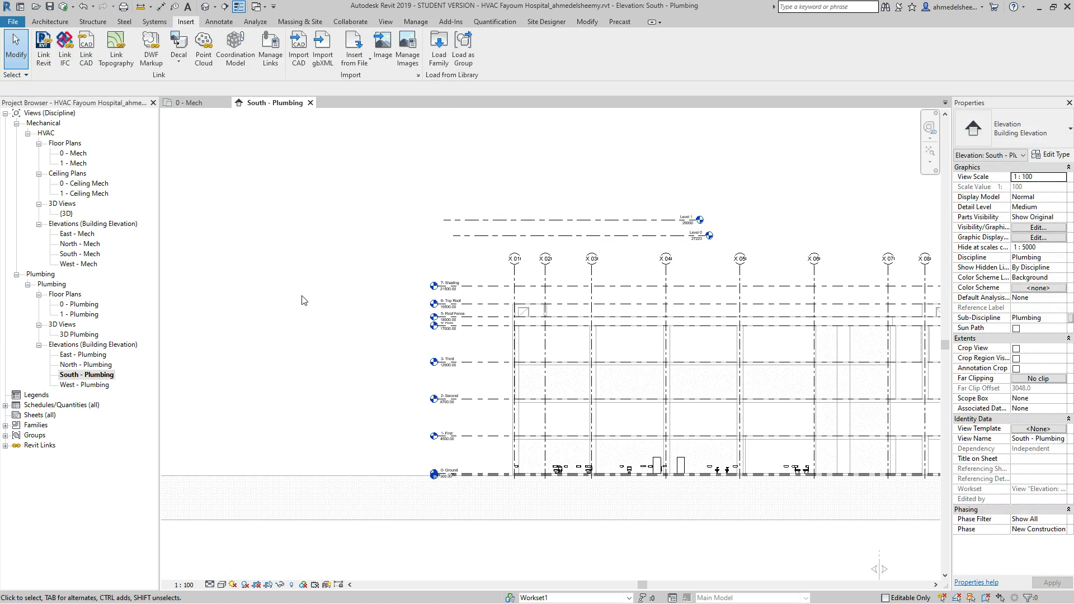
Step: Set the South - Plumbing elevation's view scale to 1:25 and inspect the linked levels around 0- Ground
scroll(304, 301, down, 2)
scroll(400, 422, up, 2)
scroll(383, 388, up, 3)
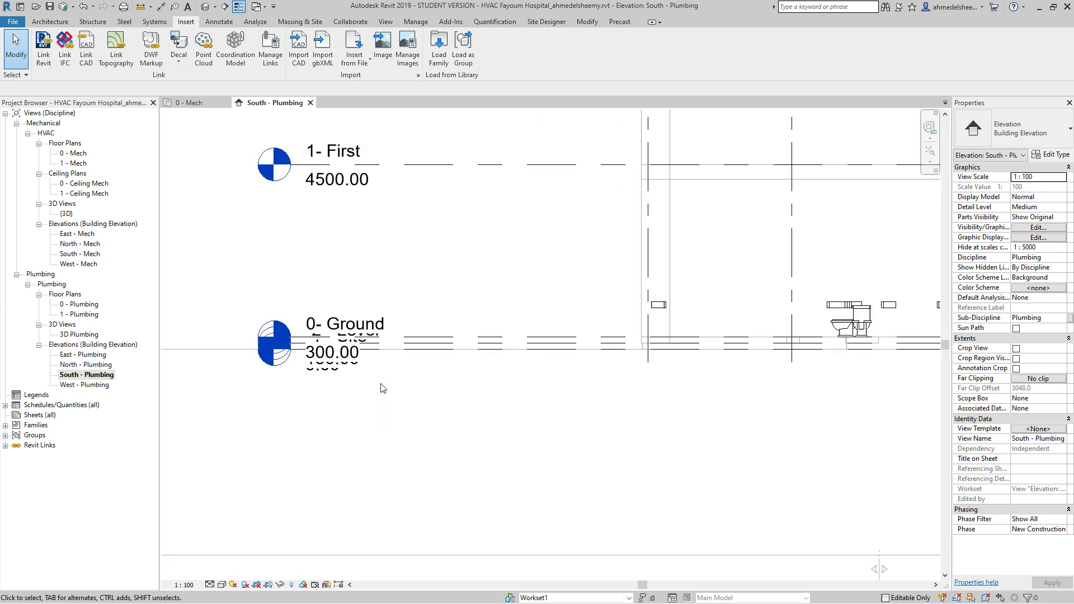
click(190, 586)
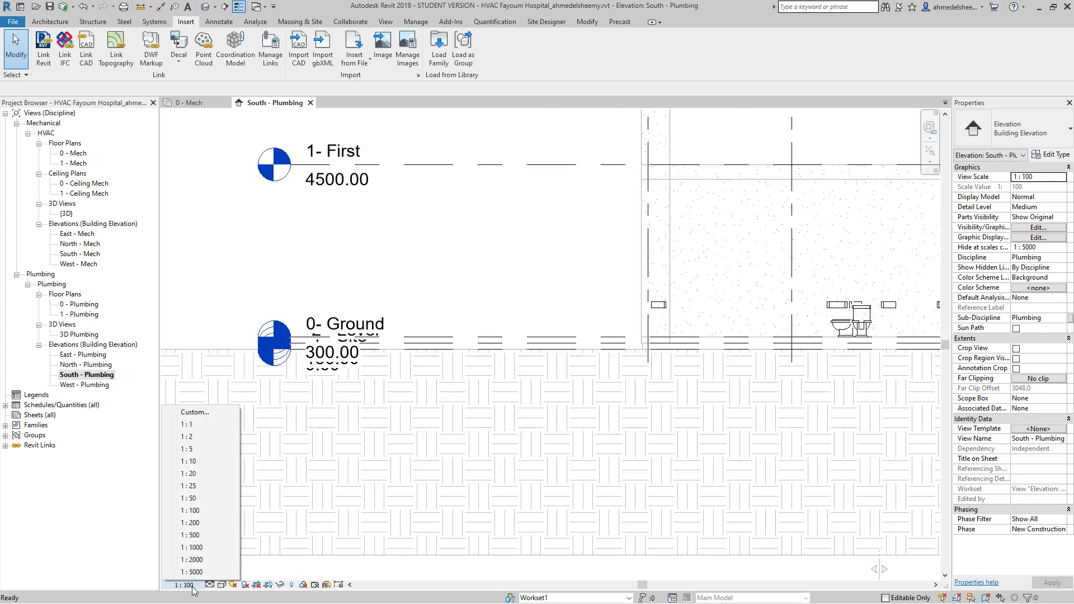
click(200, 485)
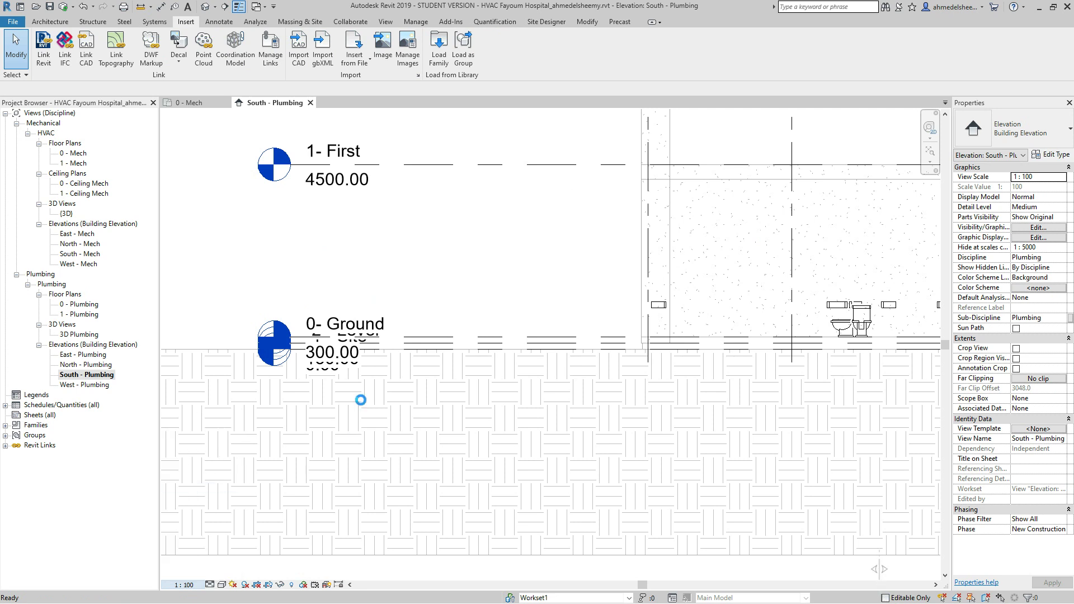
scroll(322, 340, up, 5)
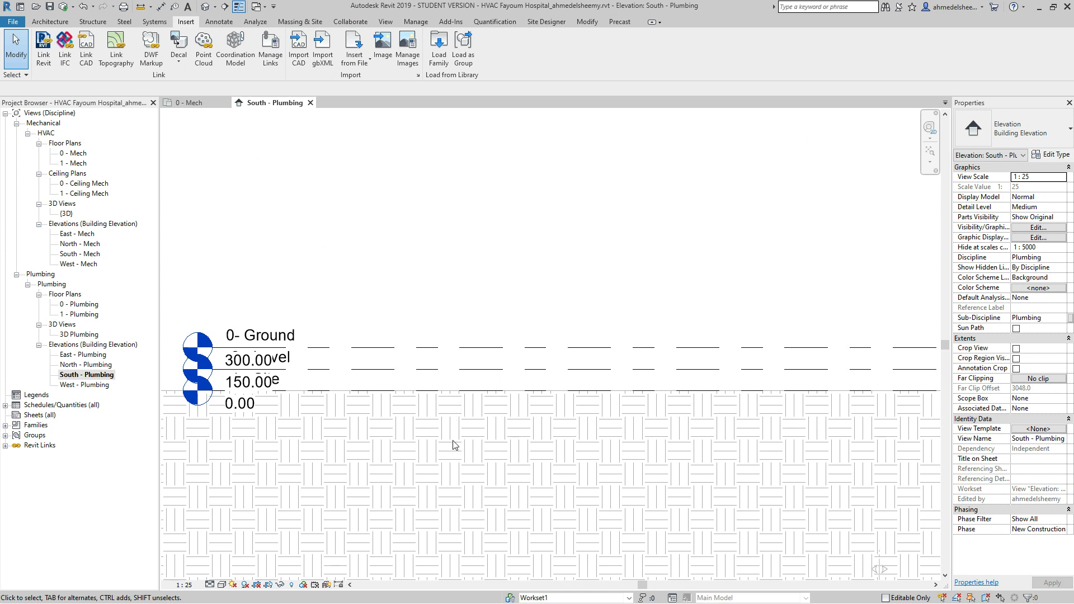
scroll(454, 443, down, 5)
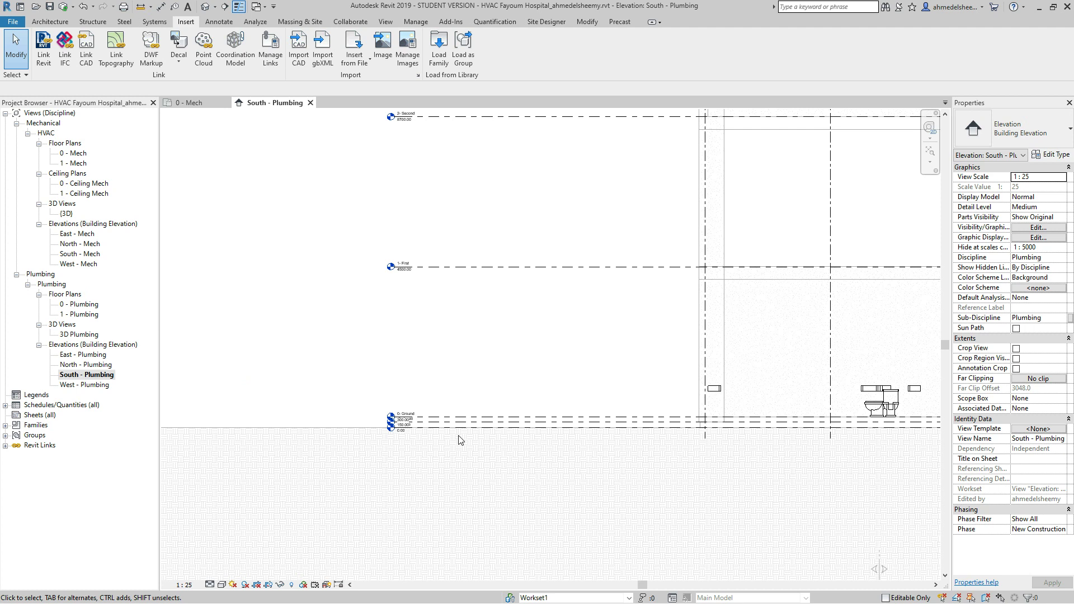
Step: Start Copy/Monitor on the linked Arch Fayoum Hospital model in the South - Plumbing elevation
click(361, 22)
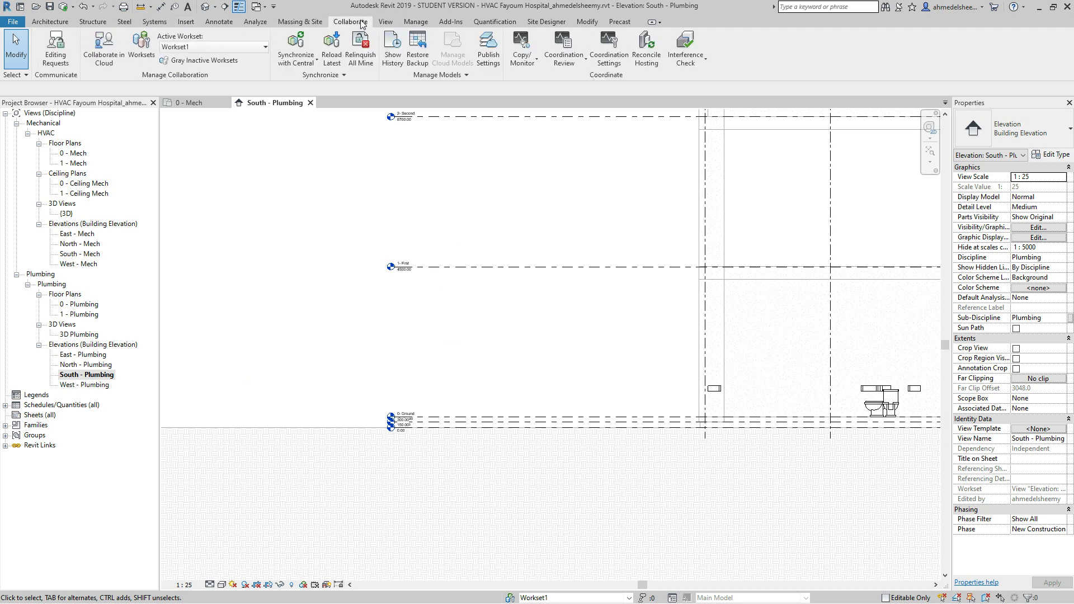
click(532, 60)
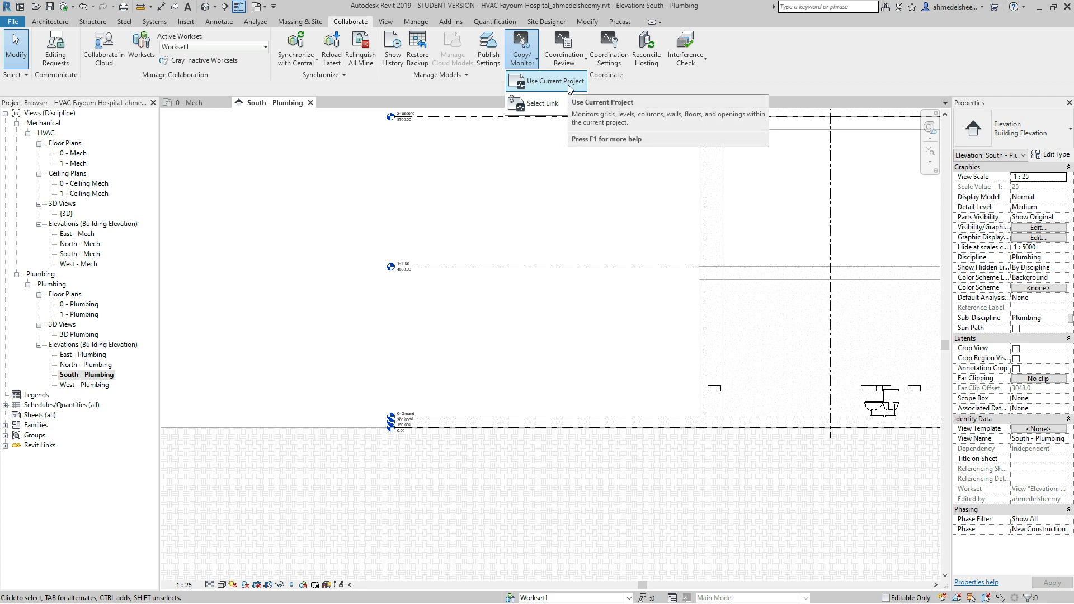
click(545, 103)
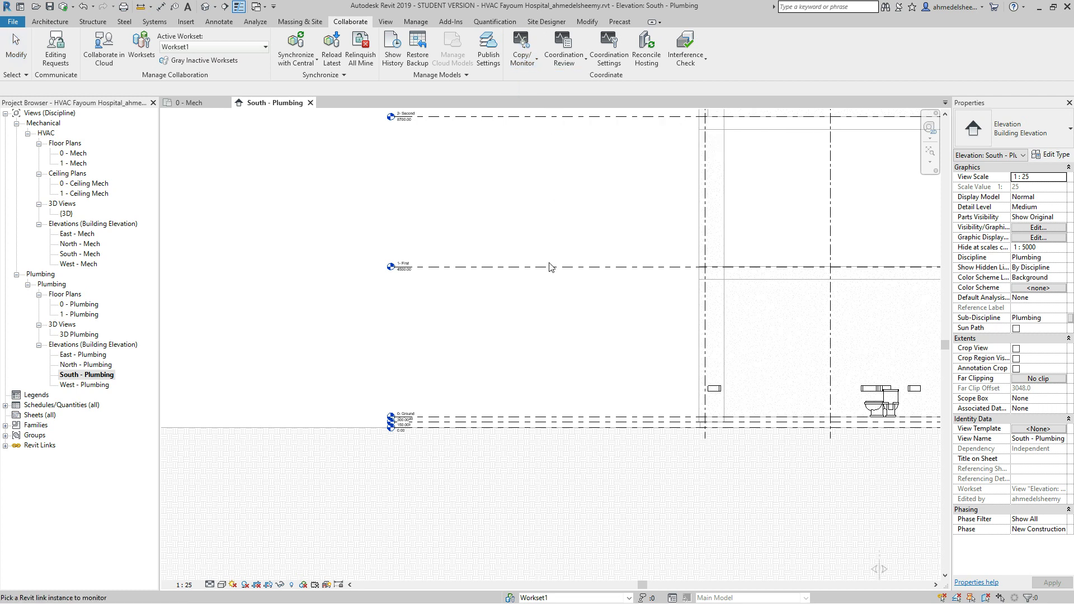
scroll(349, 222, down, 2)
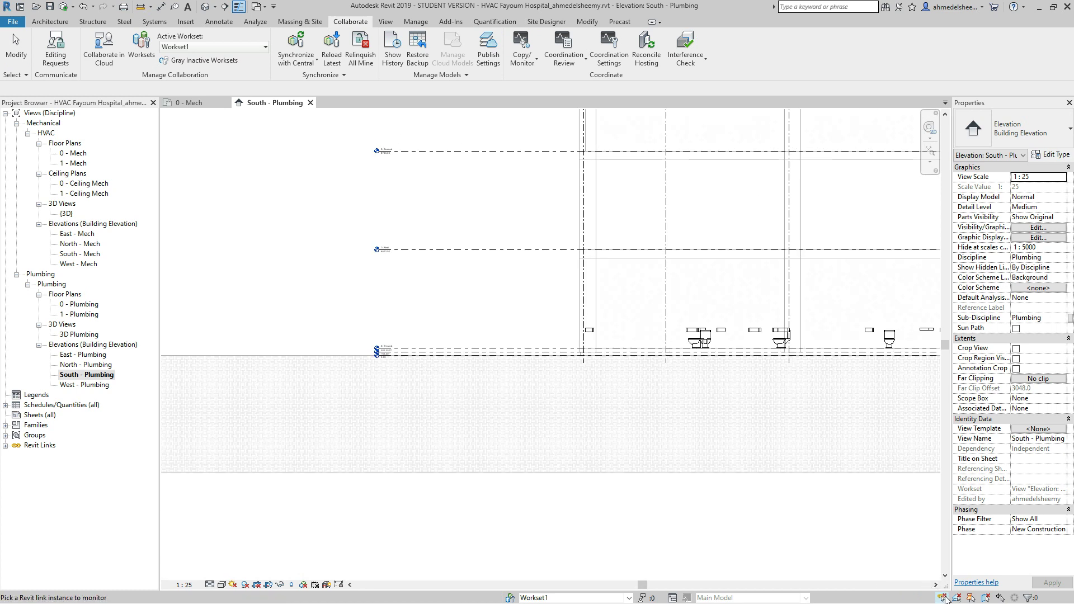
click(551, 250)
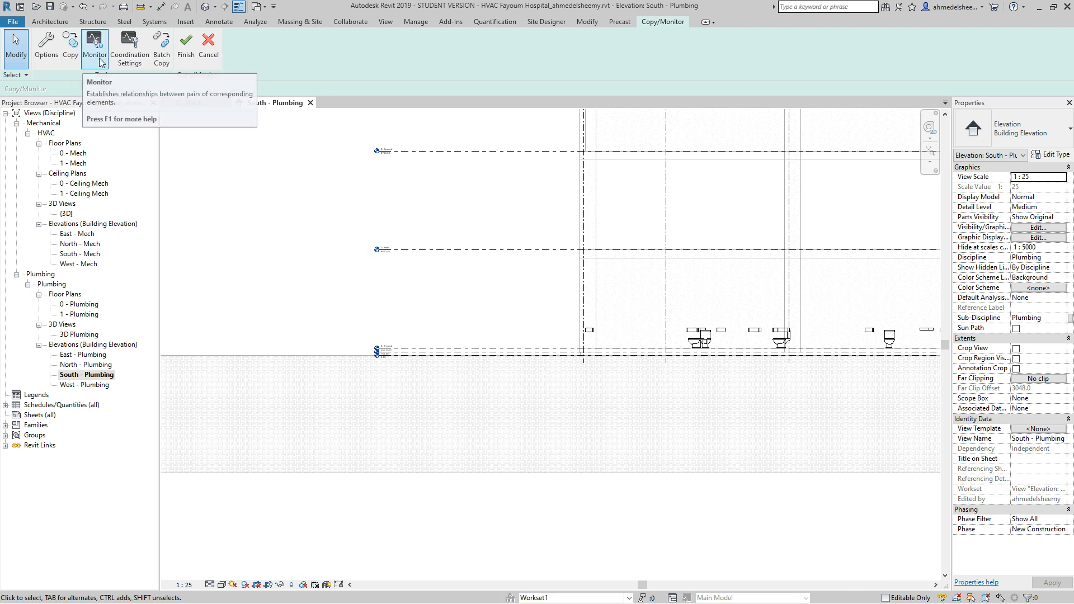
Step: Copy the linked model's Site level at elevation 0.00 into the project for monitoring
click(72, 50)
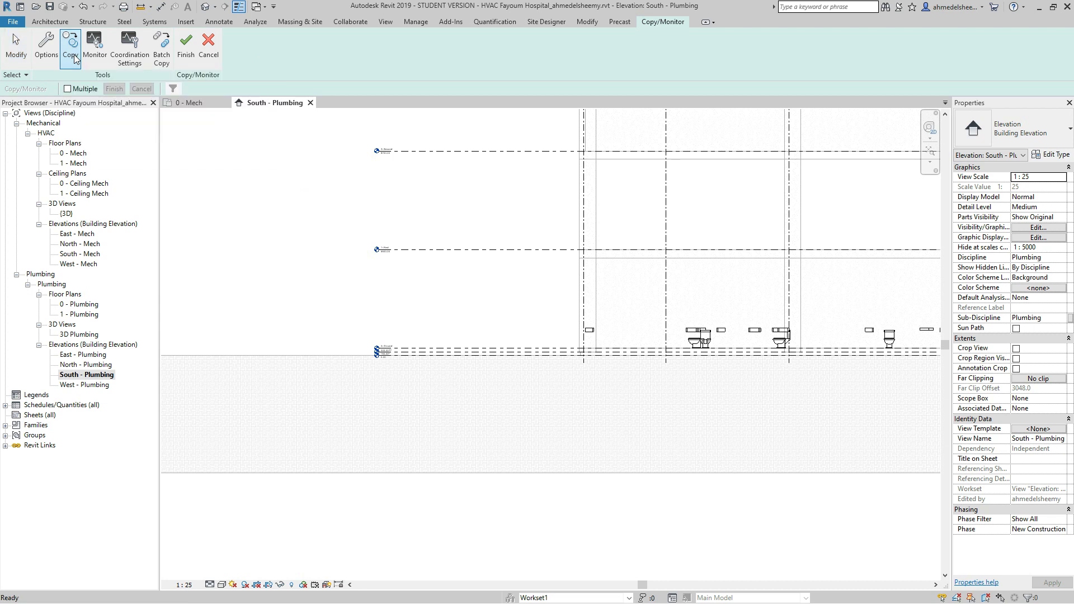
scroll(454, 384, up, 3)
scroll(343, 358, up, 4)
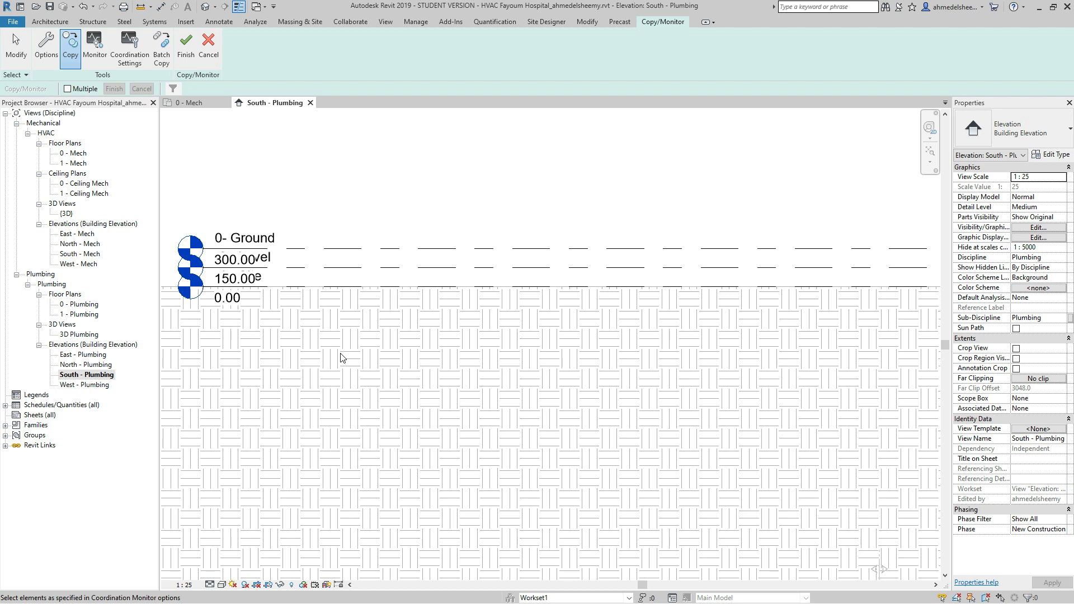
click(389, 288)
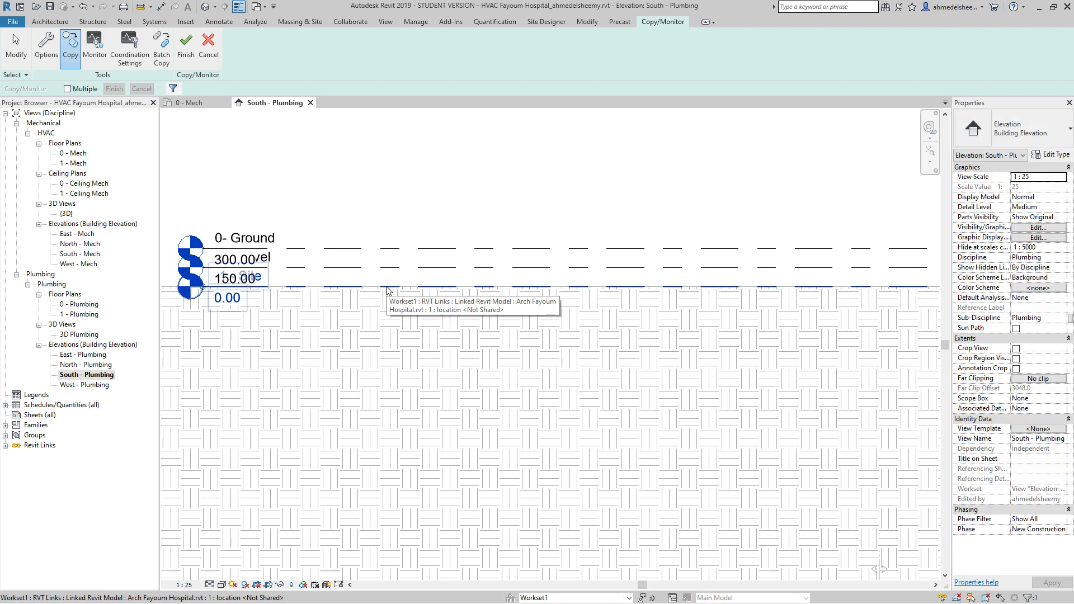
Step: Copy the linked model's level at 150.00 plus 0- Ground, 1- First and 2- Second into the project for monitoring
click(412, 268)
click(439, 250)
scroll(469, 433, down, 2)
scroll(470, 432, down, 3)
scroll(482, 262, up, 3)
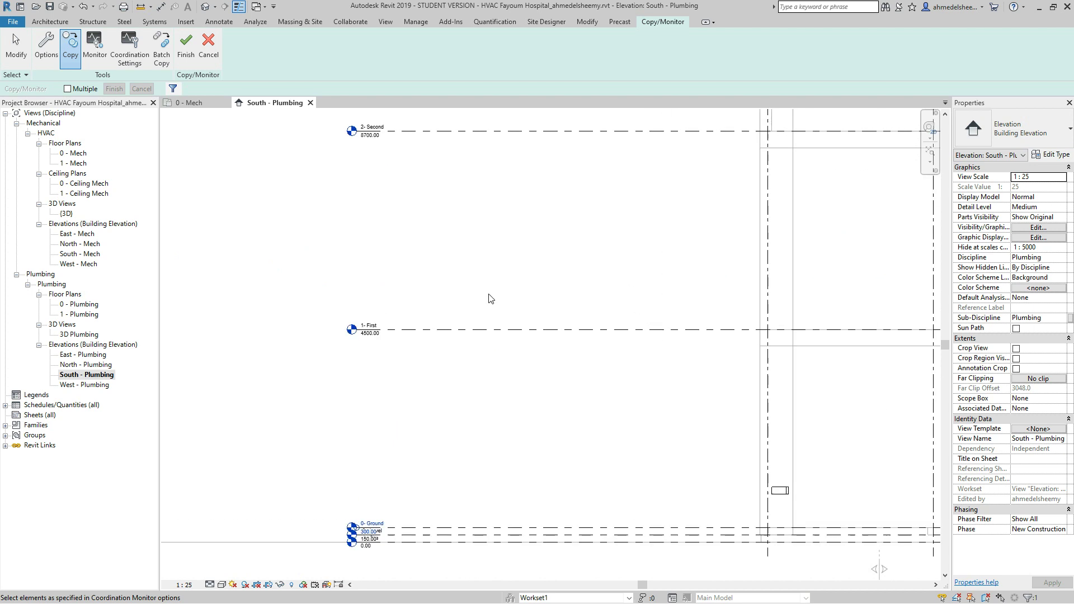
click(497, 330)
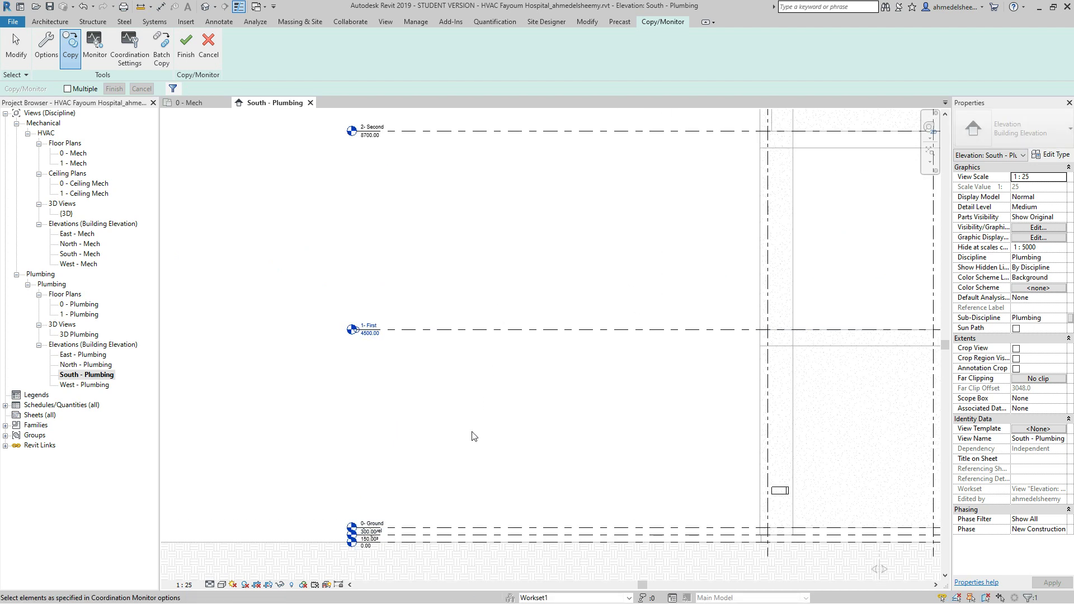
scroll(472, 414, down, 3)
click(484, 258)
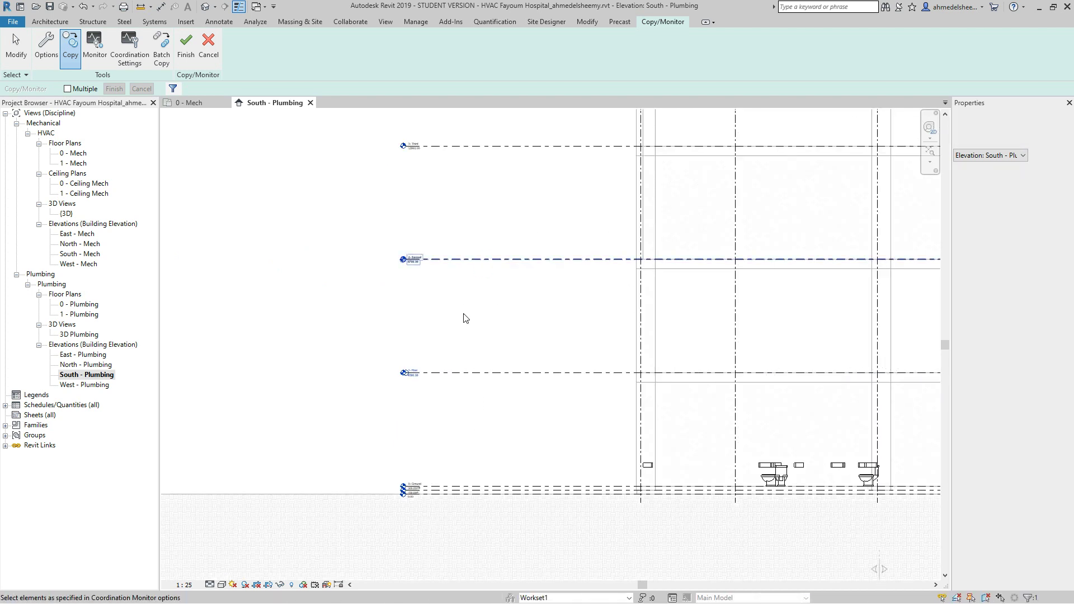
Step: Copy the linked 3- Third, 4- Roof, 5- Roof Fence and 6- Top Roof levels for monitoring, and finish Copy/Monitor
scroll(456, 343, down, 3)
click(477, 230)
click(468, 166)
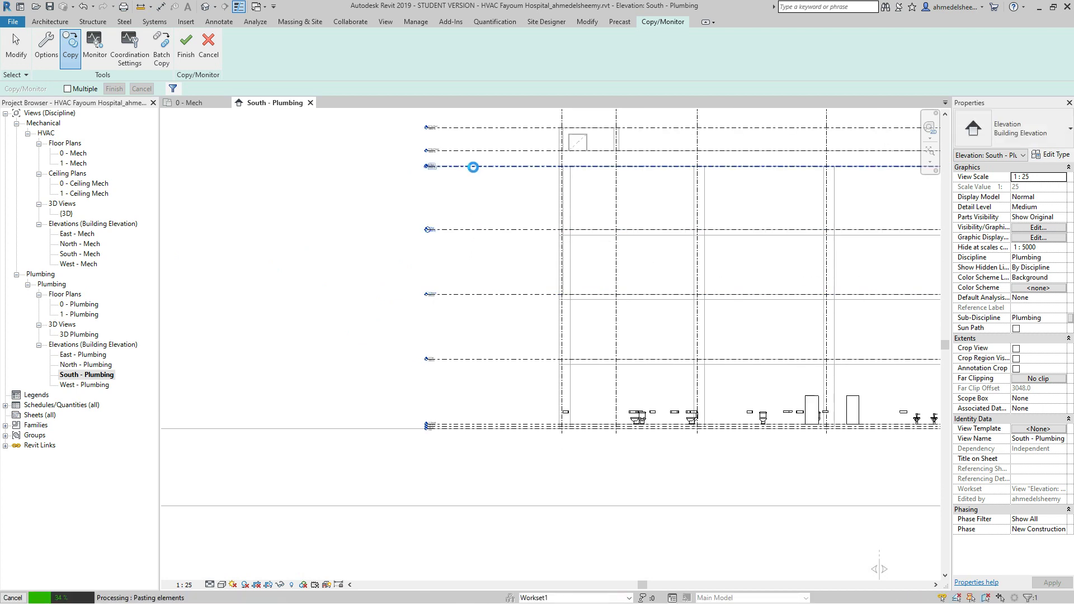
click(480, 151)
click(492, 127)
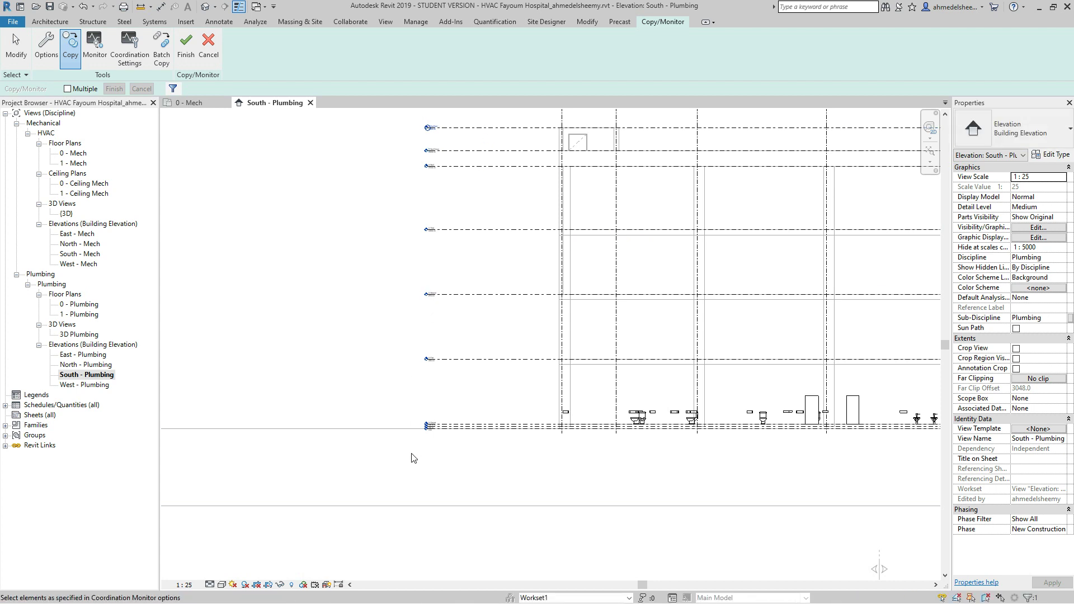
scroll(414, 450, down, 3)
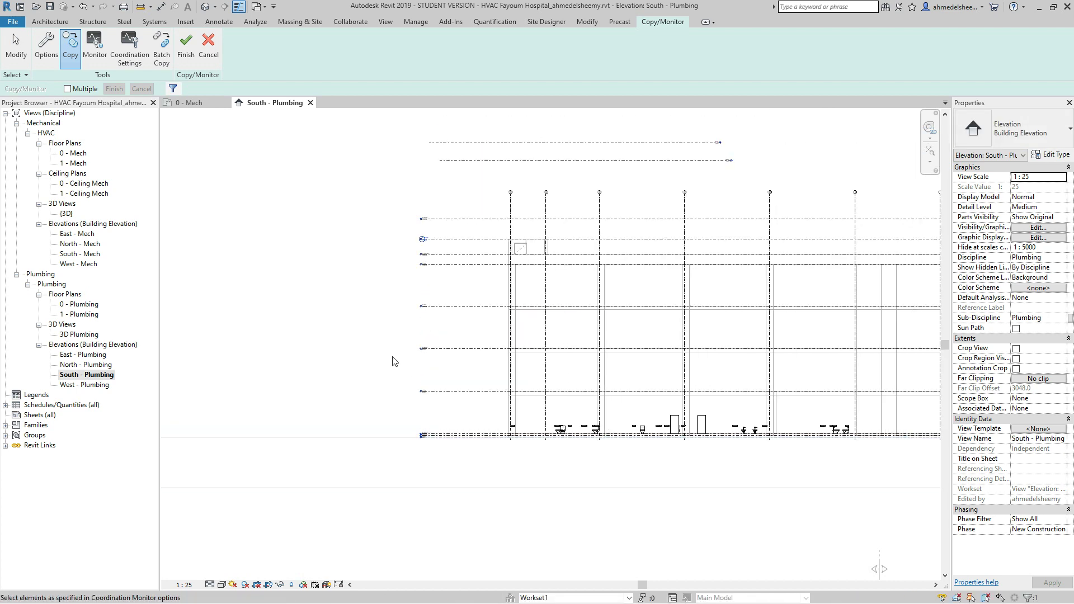
click(189, 50)
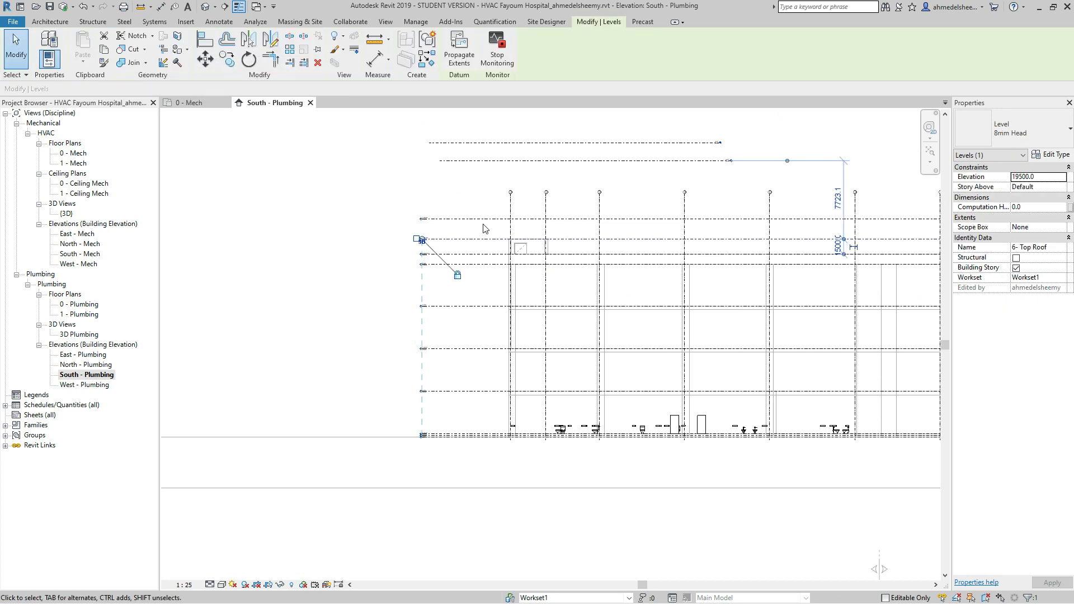
Step: Delete the original Level 0 and Level 1 along with their associated plan views
click(549, 162)
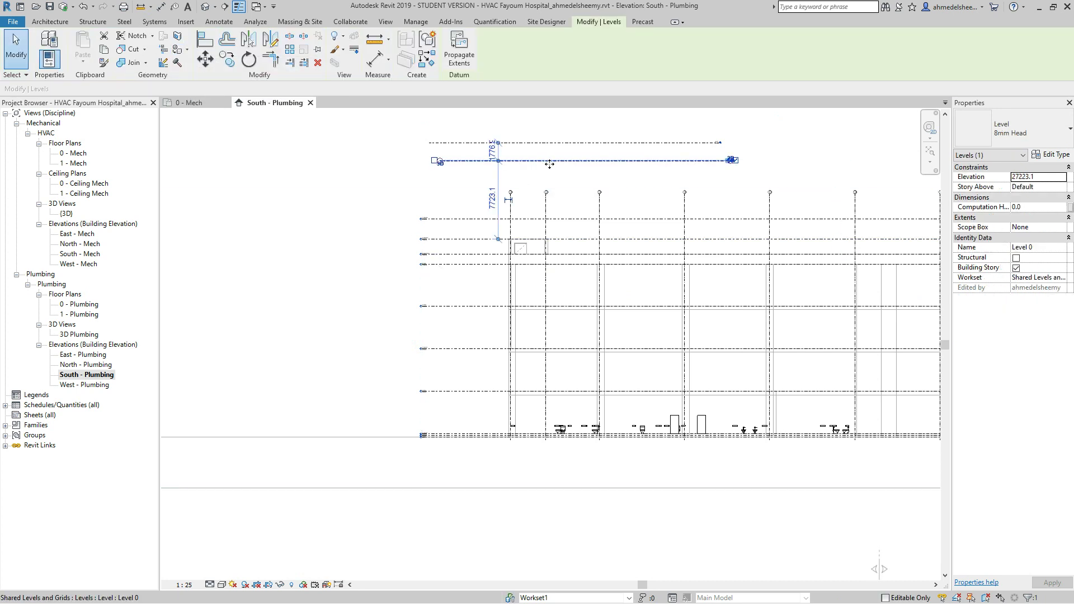
key(Delete)
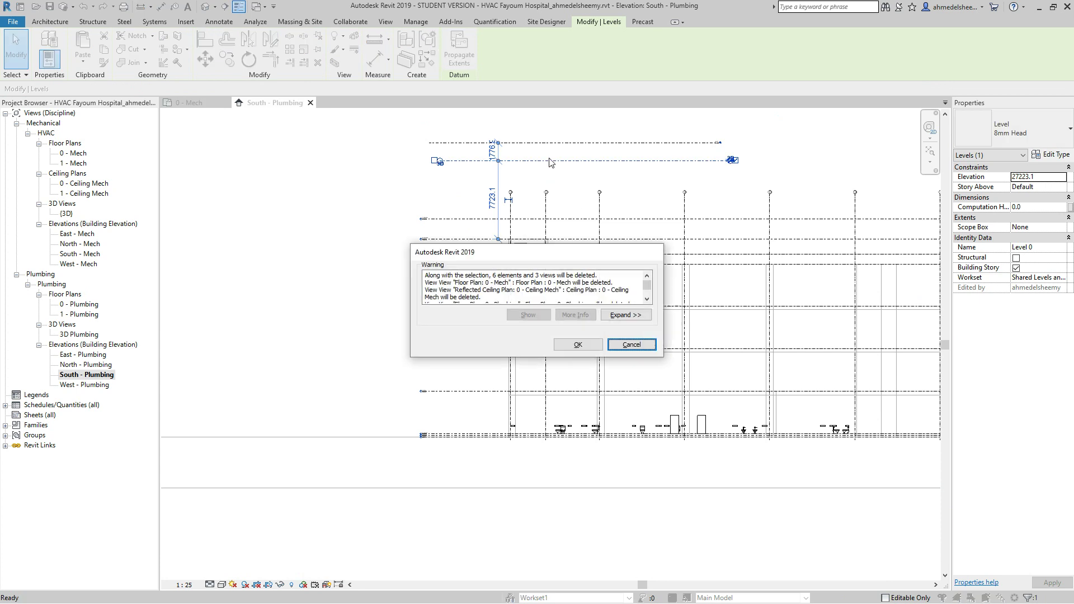
click(574, 346)
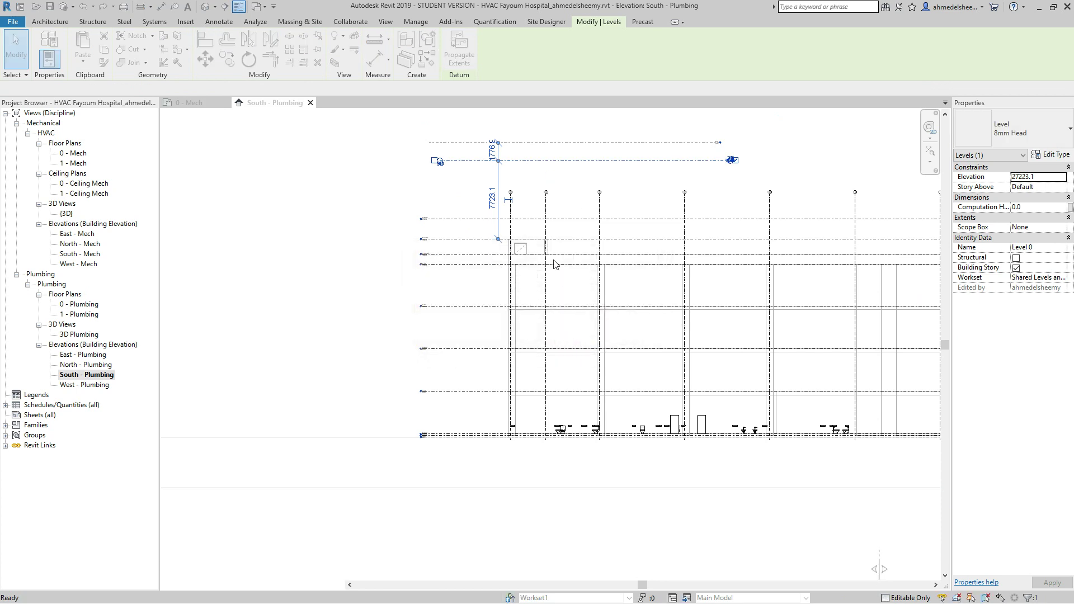
click(601, 143)
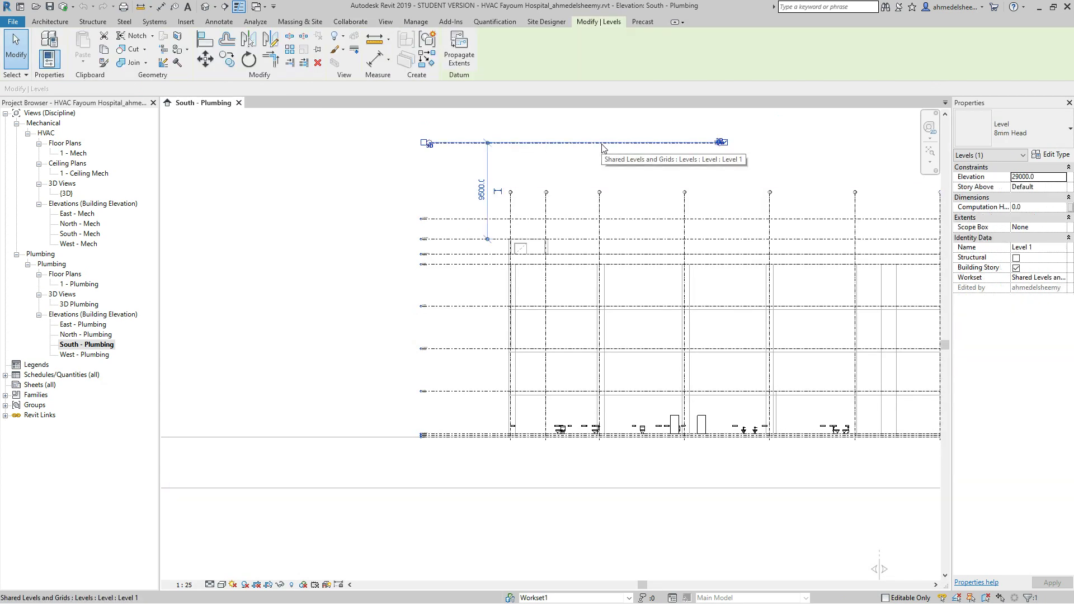
key(Delete)
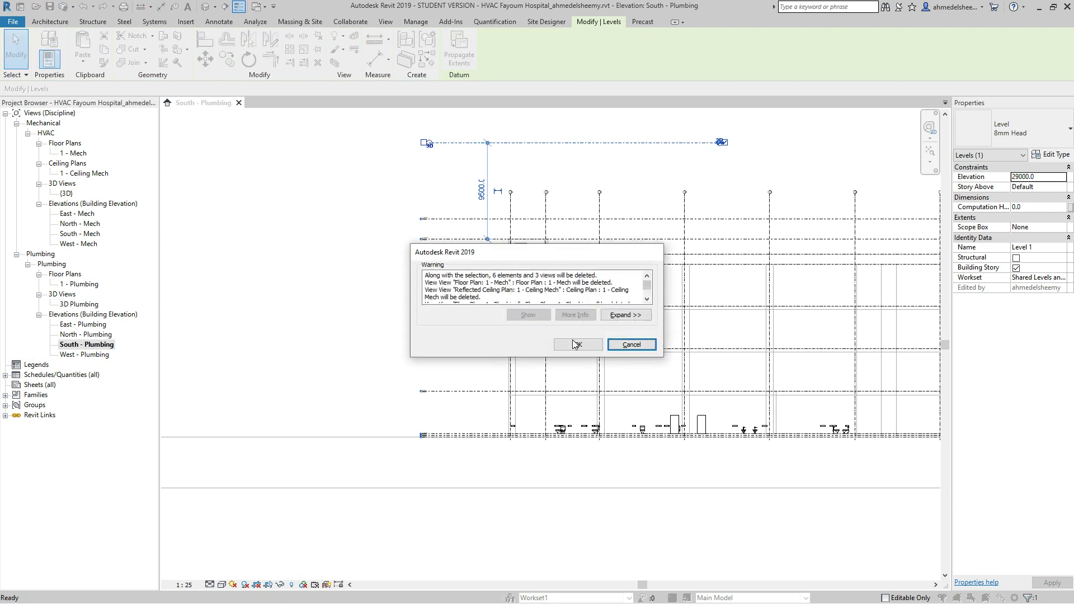
click(576, 345)
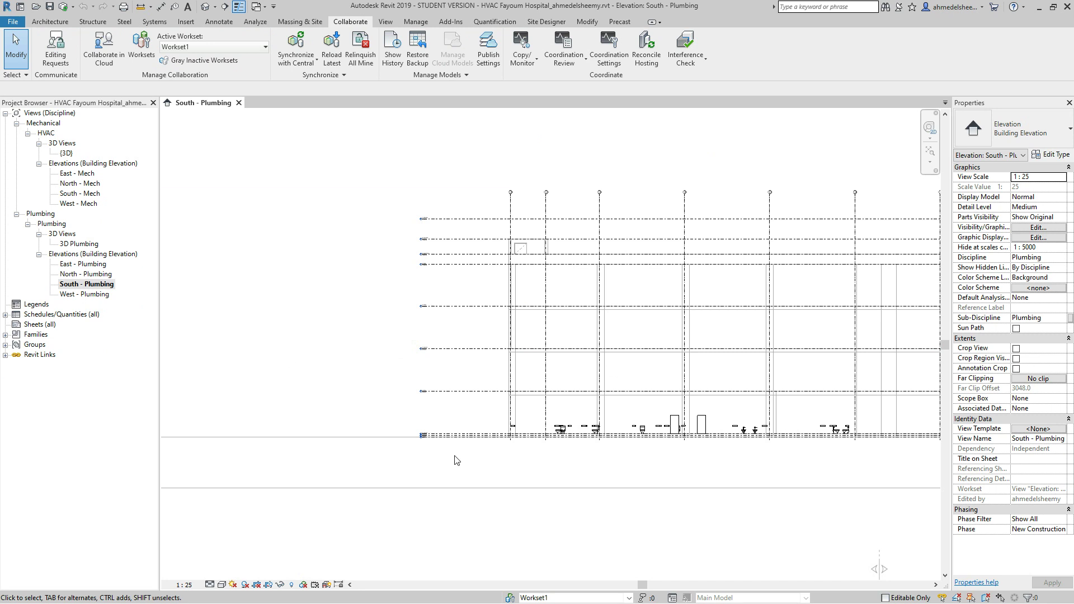
Step: Examine the end and extents of the copied -1 - Site level beside the linked model's level heads
scroll(451, 465, up, 6)
scroll(436, 431, up, 2)
click(418, 405)
scroll(412, 401, down, 5)
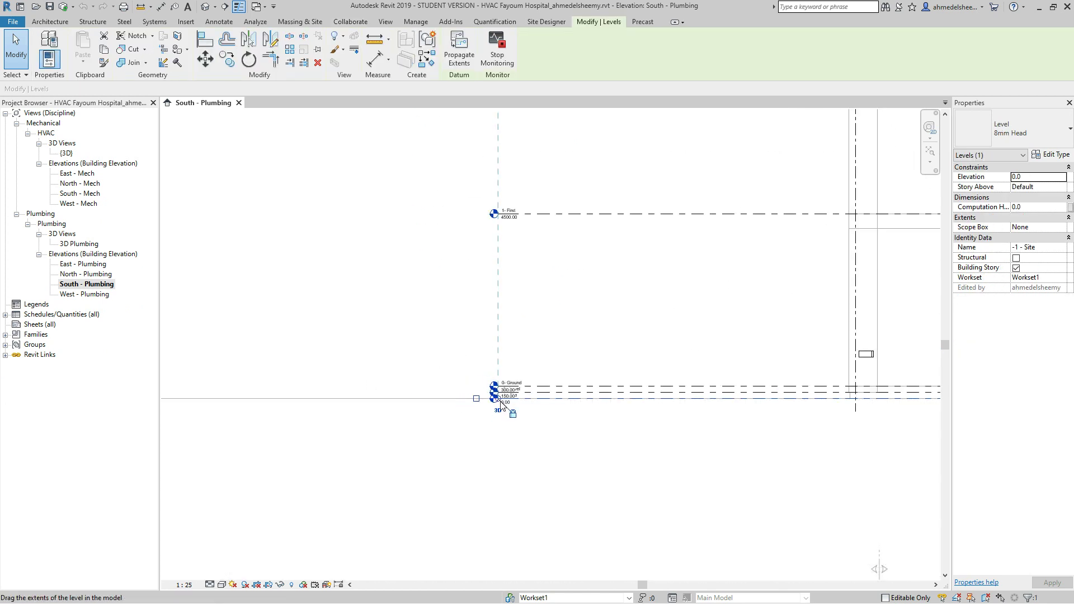
scroll(501, 407, down, 3)
scroll(506, 403, up, 5)
drag(373, 395, 372, 392)
drag(541, 399, 543, 398)
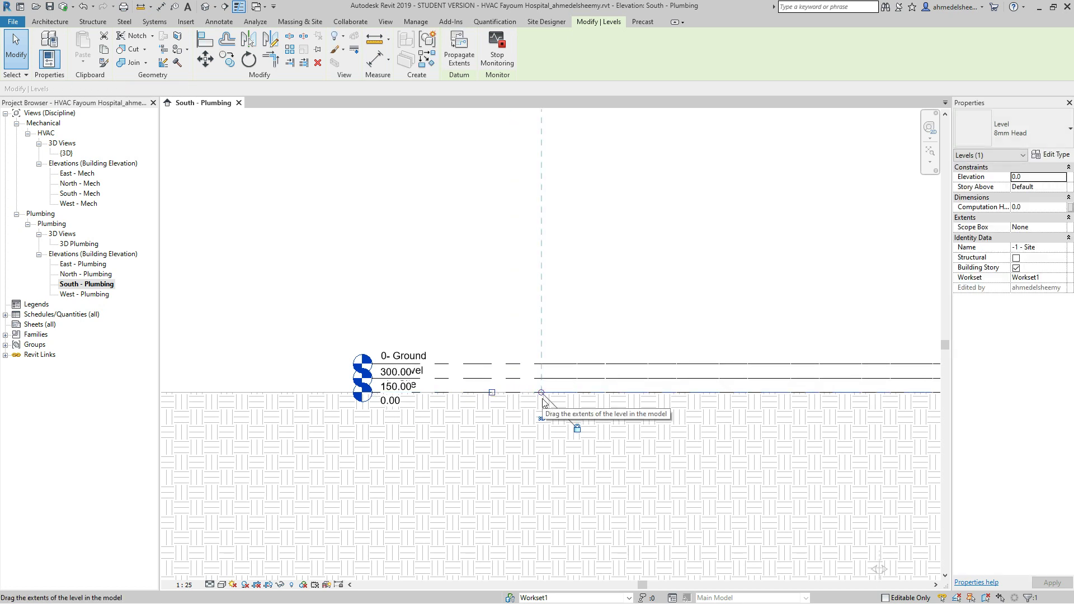
click(489, 454)
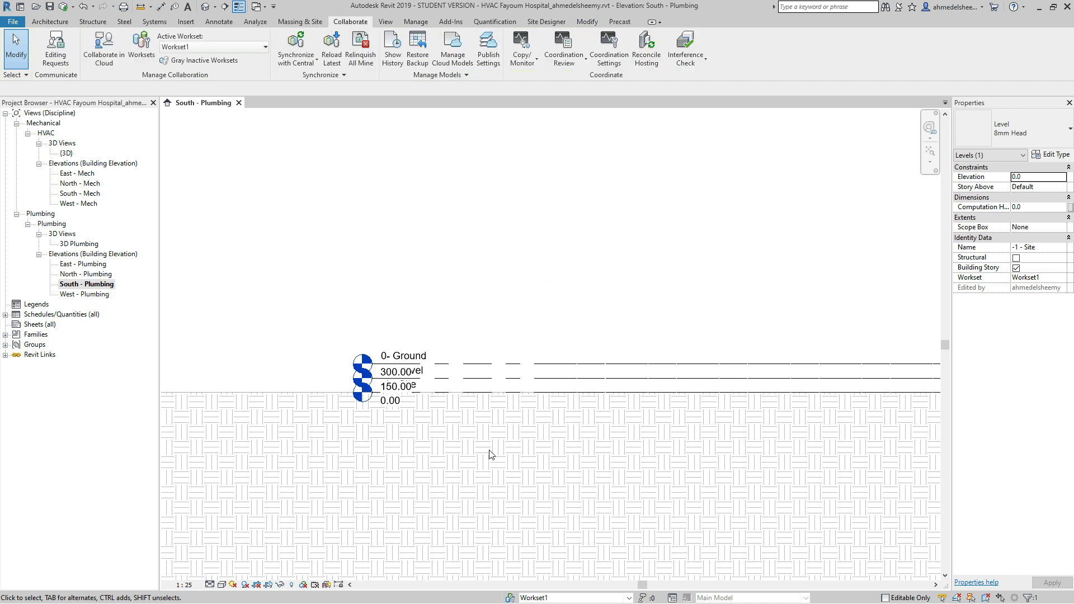
Step: Turn on Symbol at End 1 Default for the 8mm Head level type, using the copied -1 - Site level
click(574, 398)
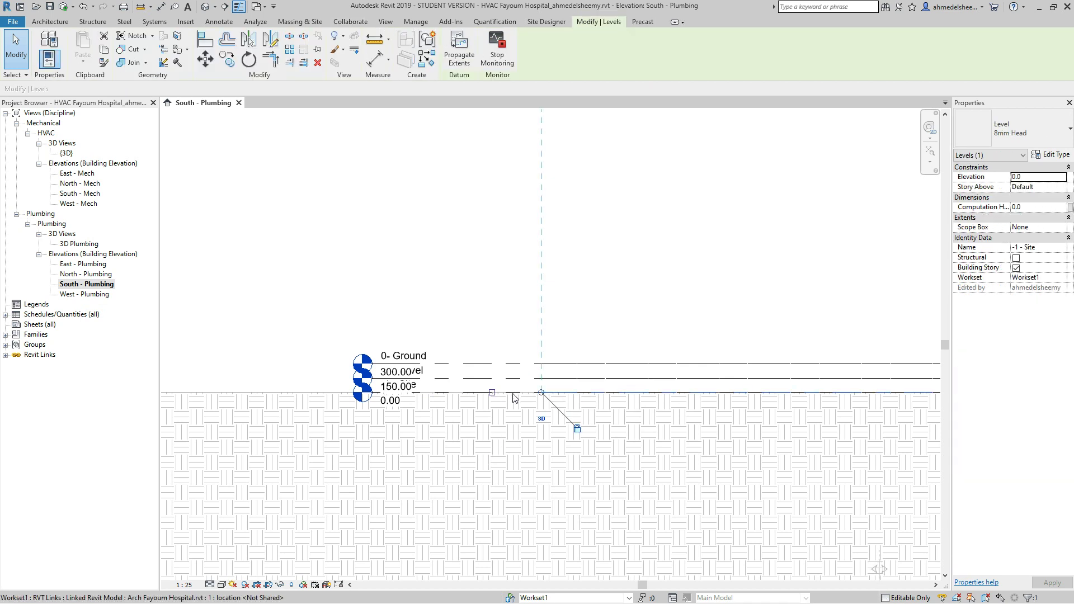
click(1050, 154)
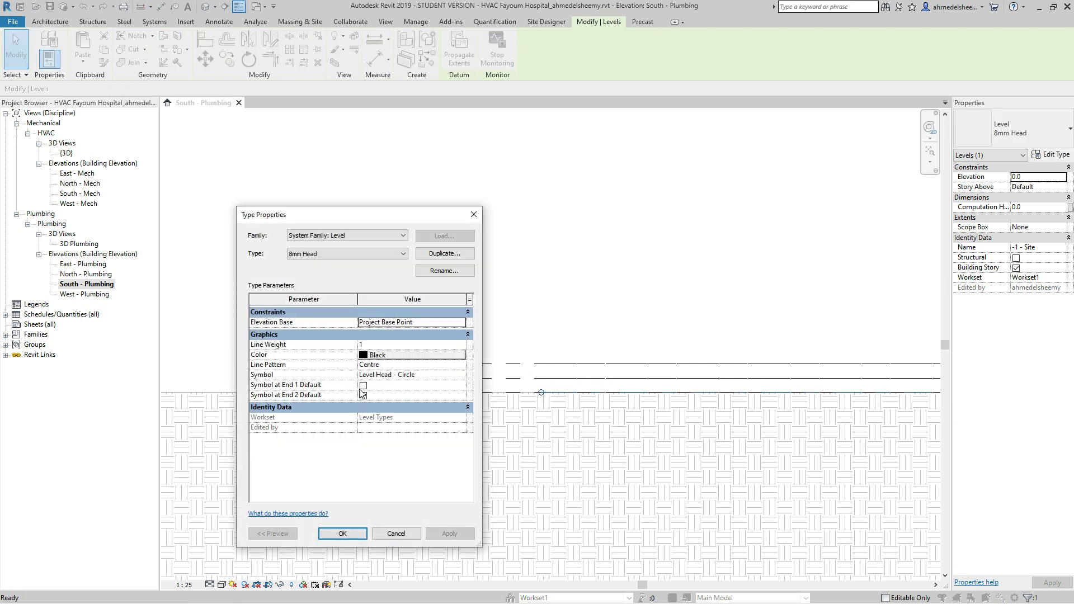
click(364, 385)
click(346, 536)
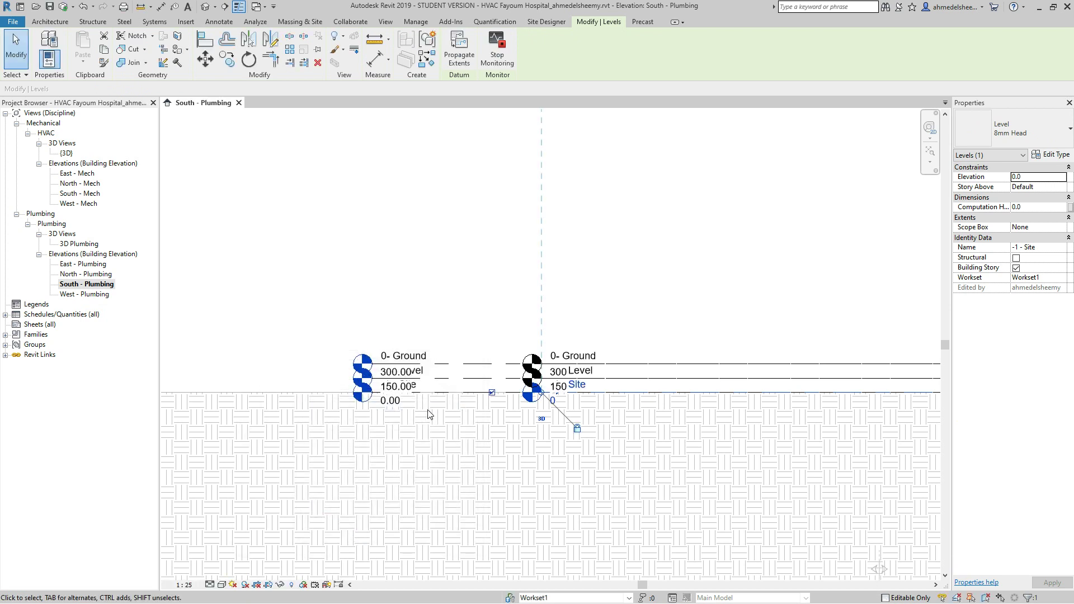
Step: Compare the copied levels' heads and elevations with the linked model's levels from Site up to the roof
scroll(430, 413, down, 2)
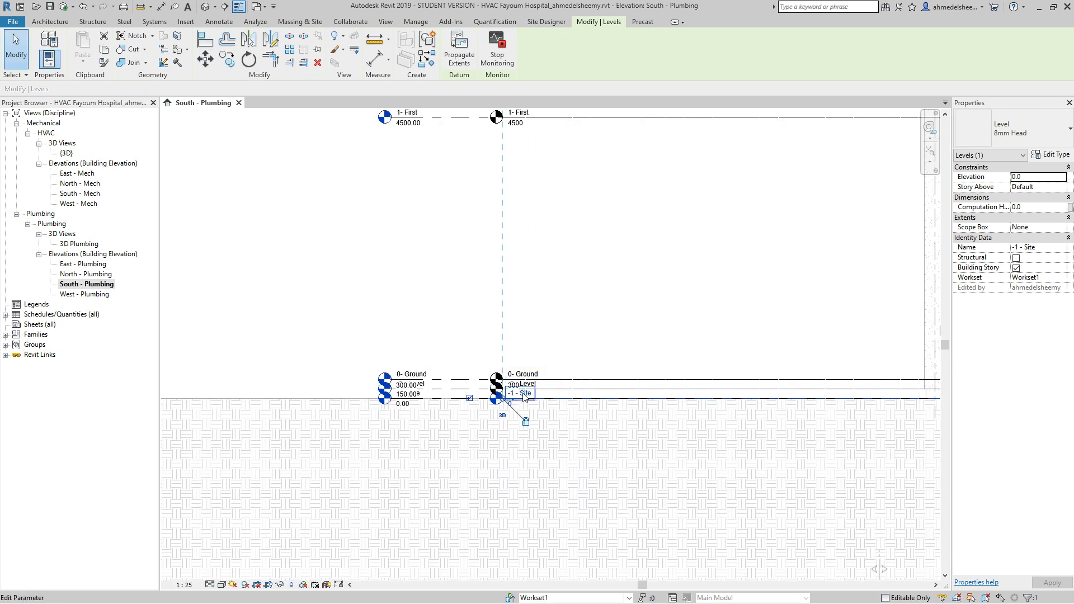
scroll(521, 393, up, 2)
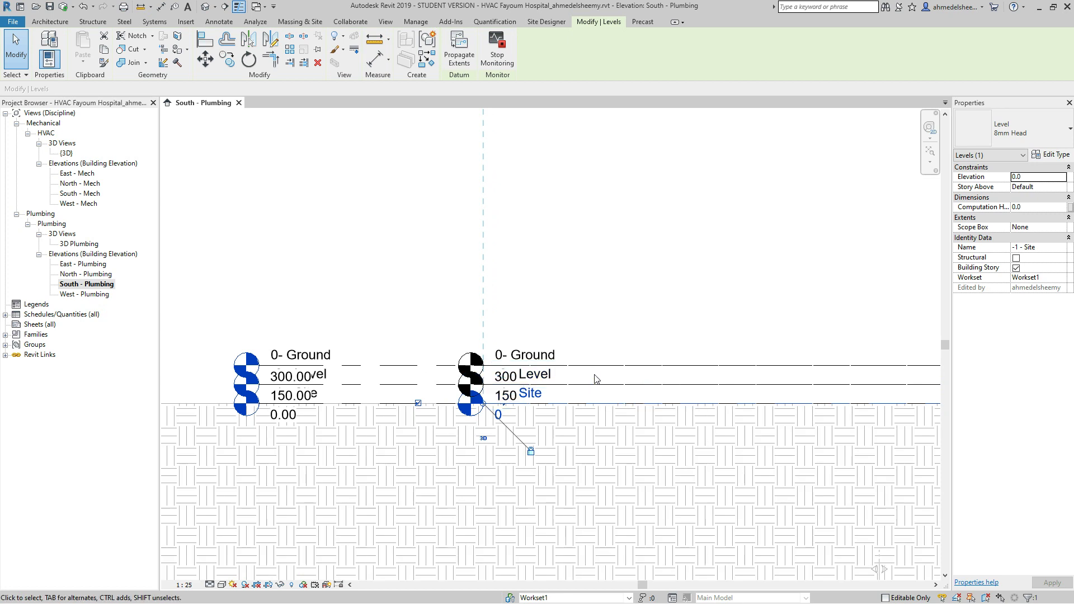
scroll(599, 476, down, 1)
scroll(599, 477, down, 2)
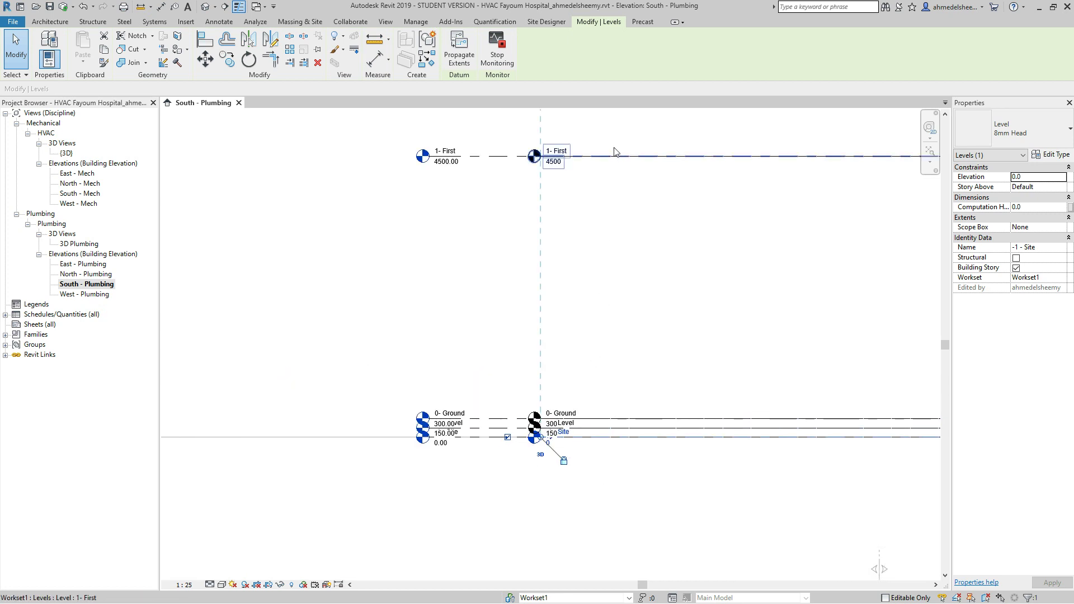
scroll(652, 465, down, 2)
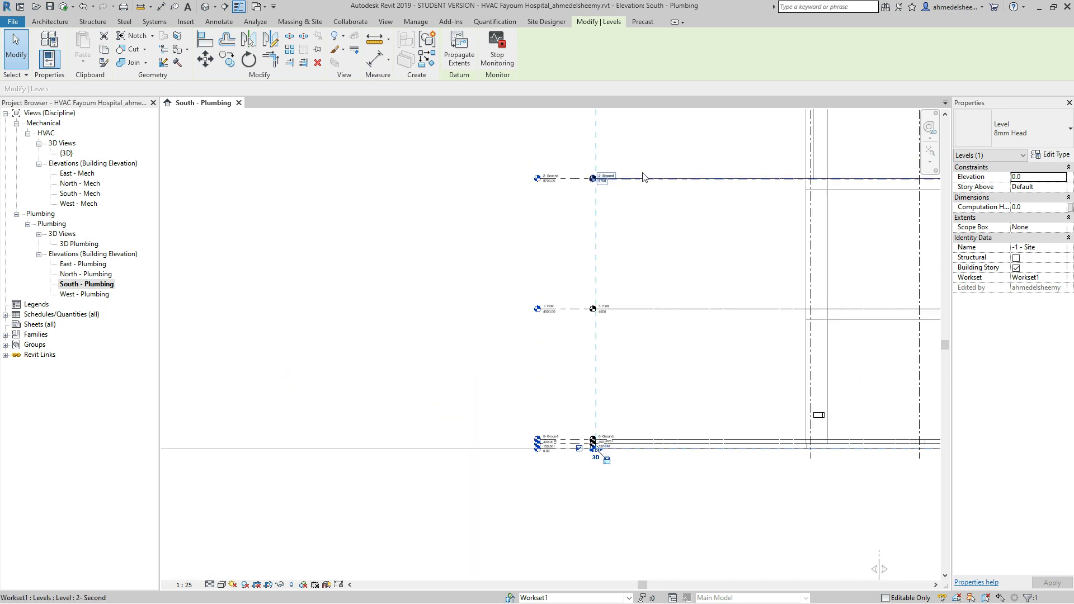
scroll(649, 500, down, 1)
scroll(641, 442, down, 2)
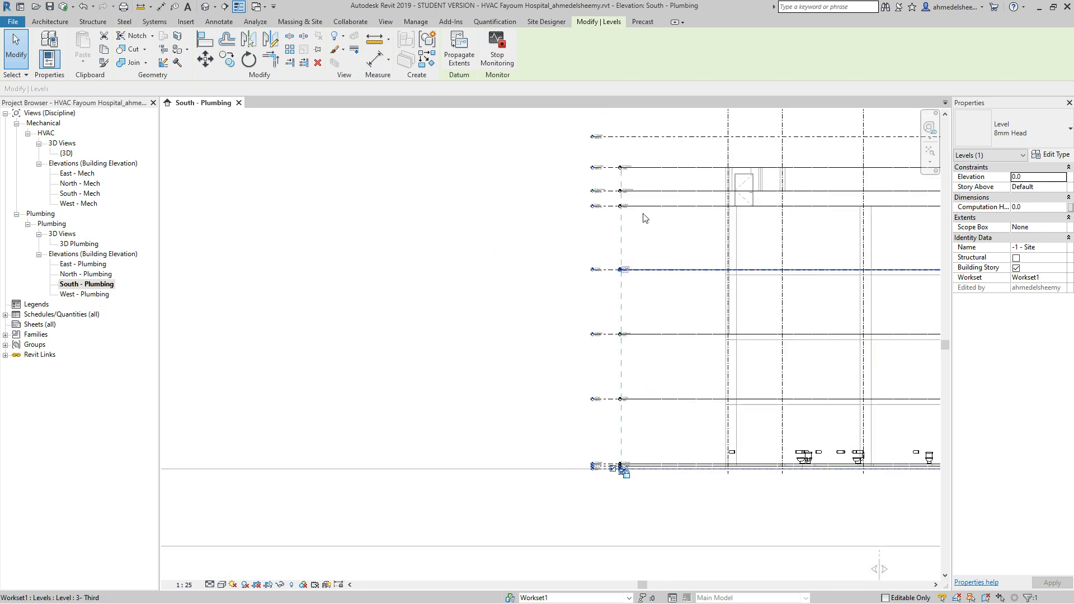
scroll(611, 495, up, 3)
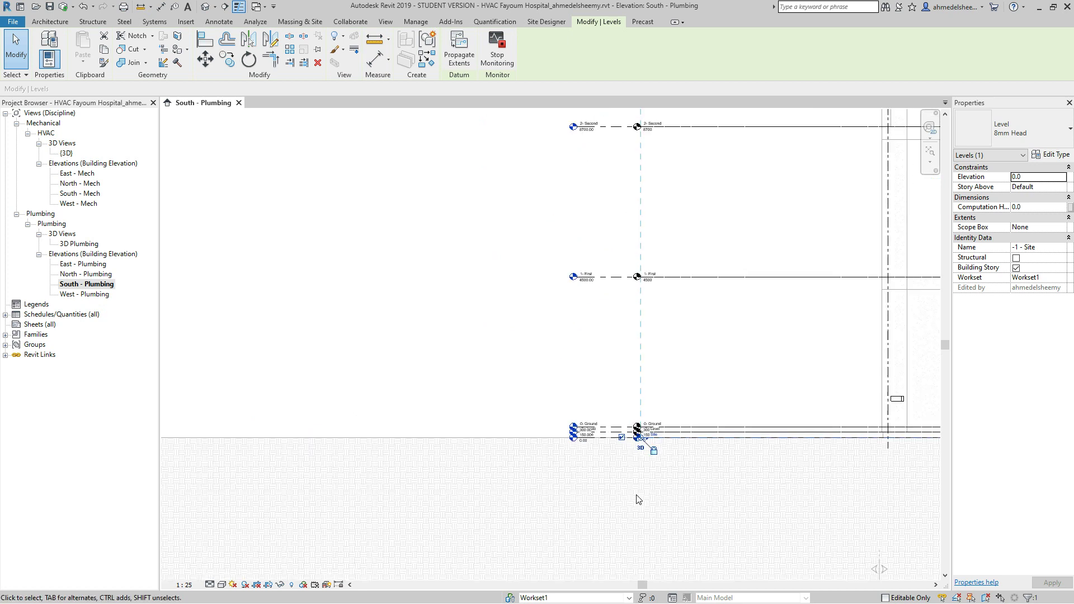
scroll(615, 485, up, 1)
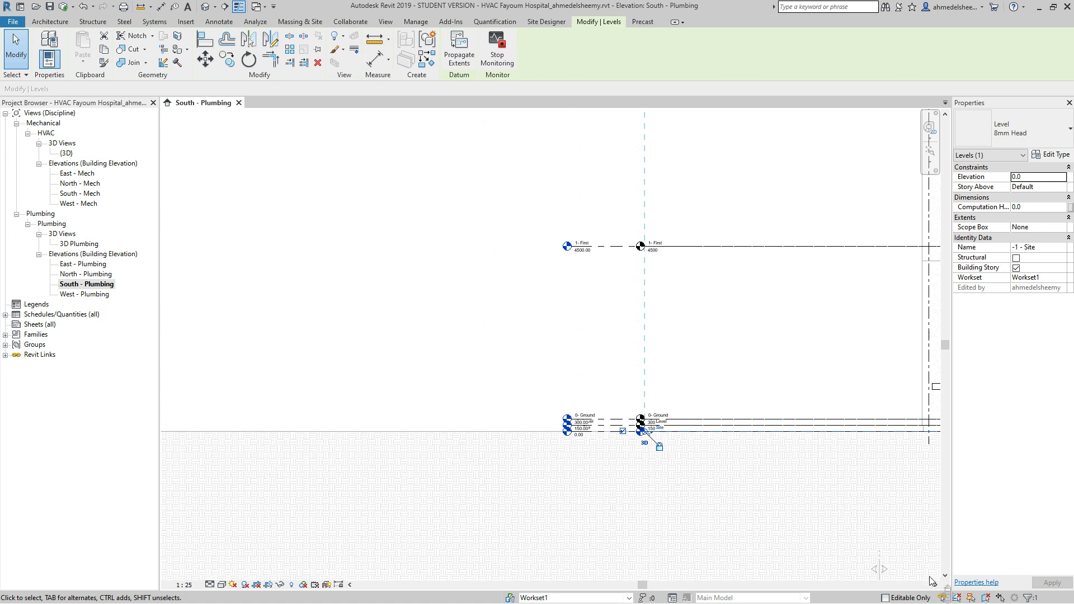
click(689, 512)
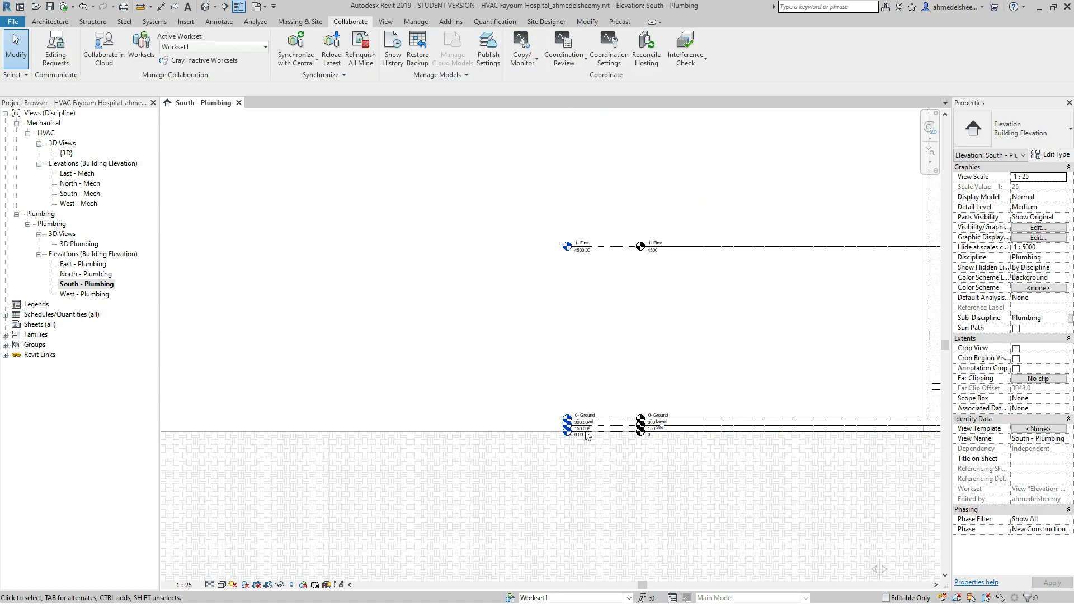
scroll(586, 431, up, 4)
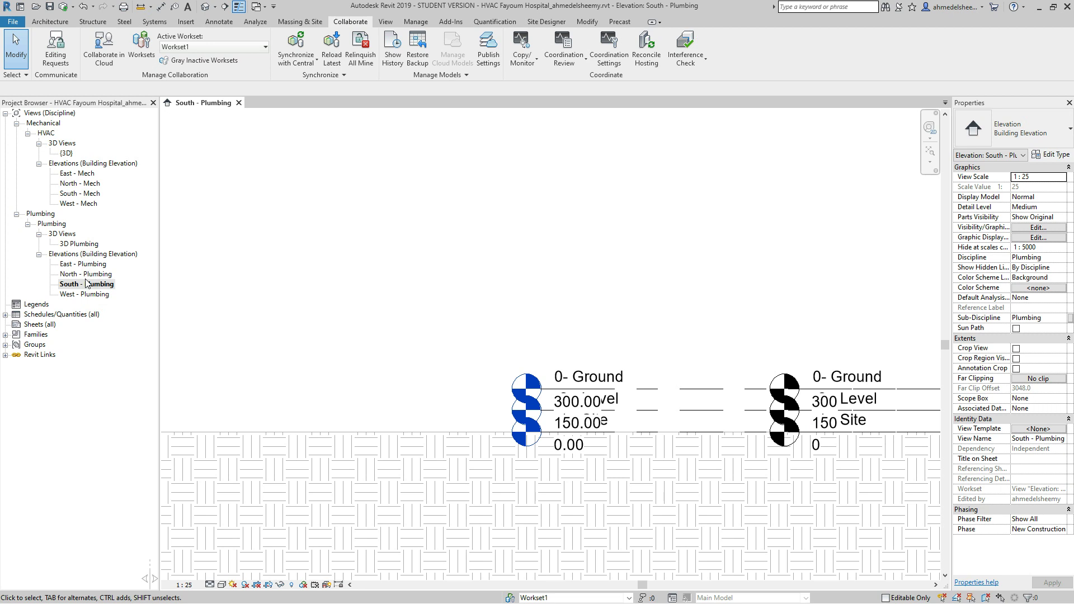
Step: Create floor plan views for all levels from -1 - Site to 6- Top Roof, and return to the South - Plumbing elevation
click(386, 23)
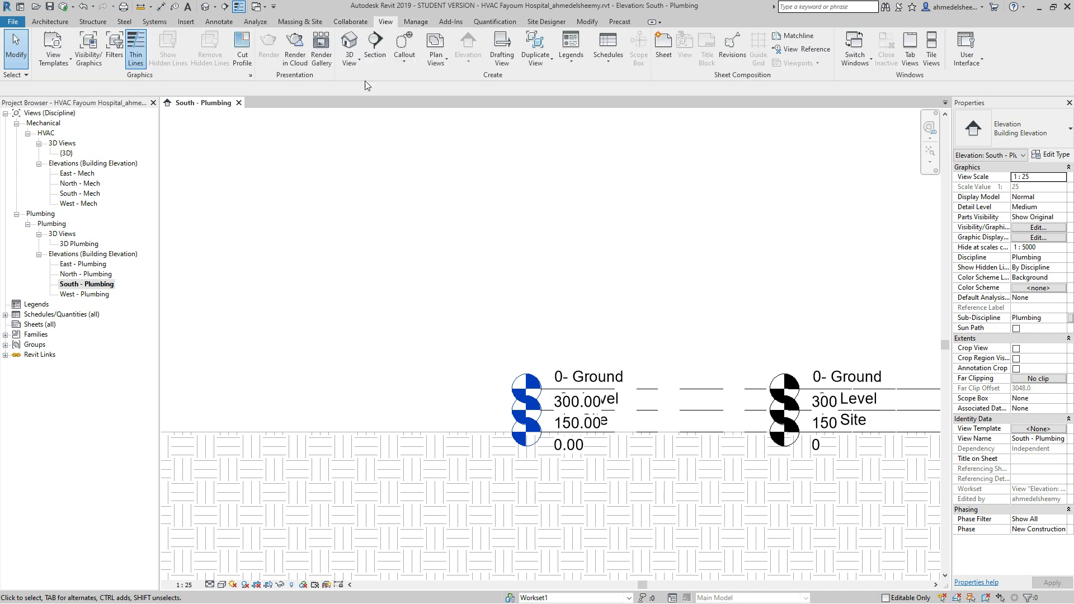
click(447, 61)
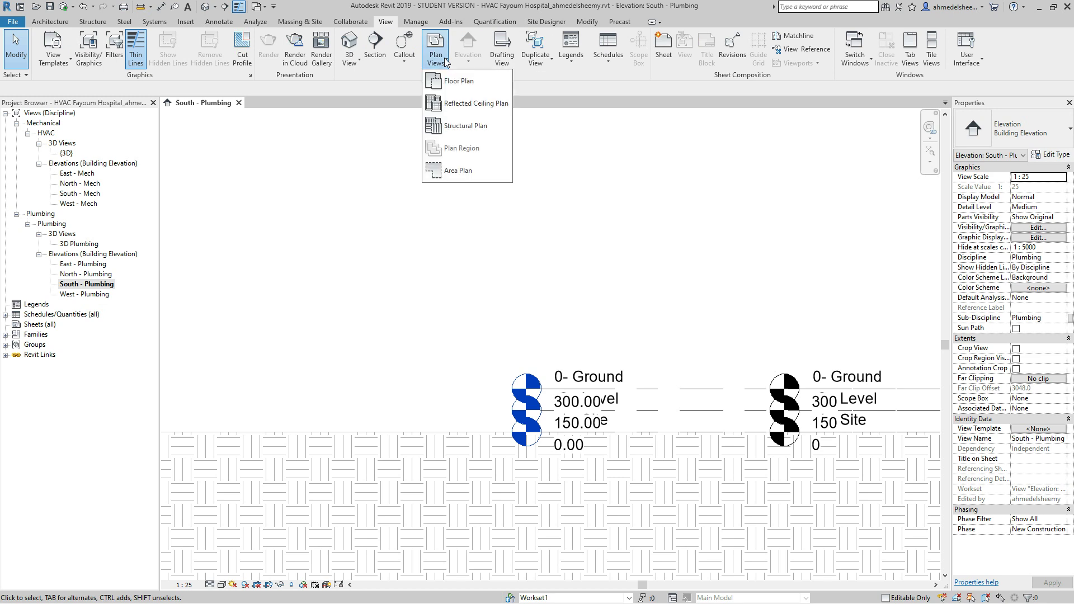
click(468, 84)
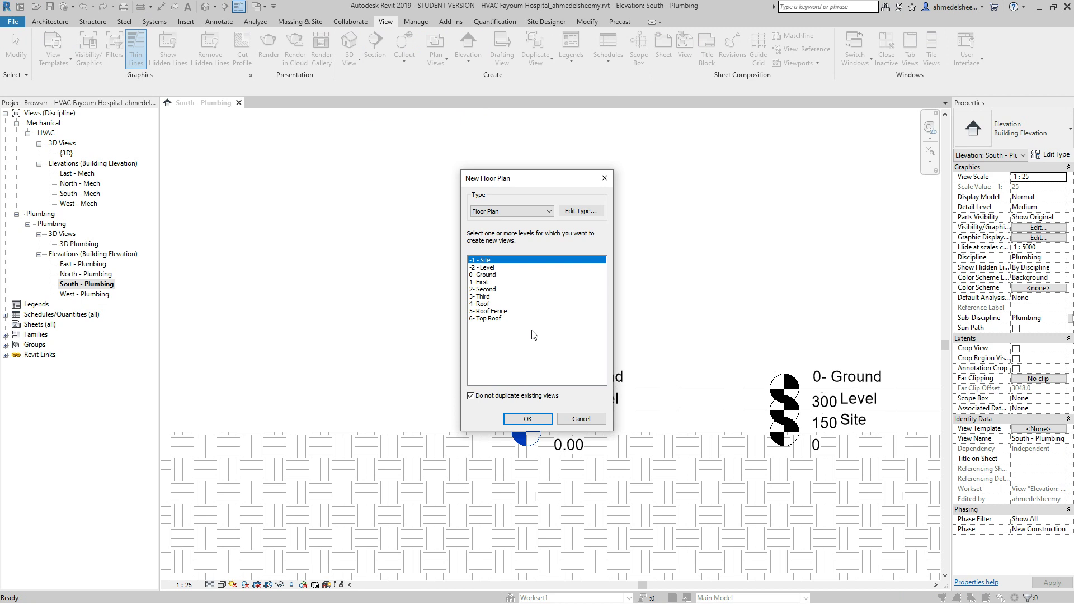
shift+click(484, 319)
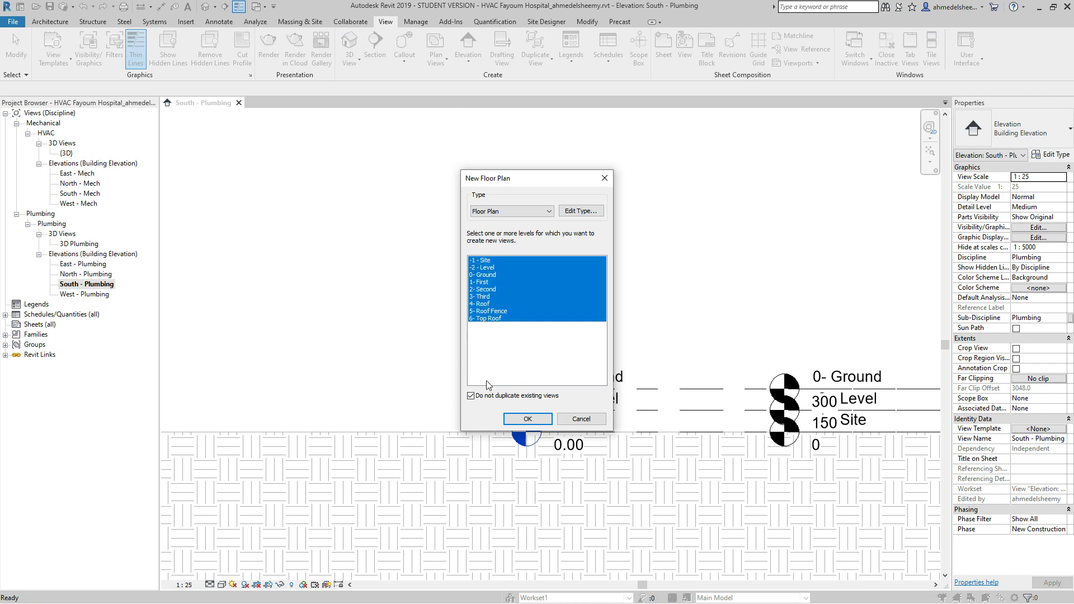
click(525, 419)
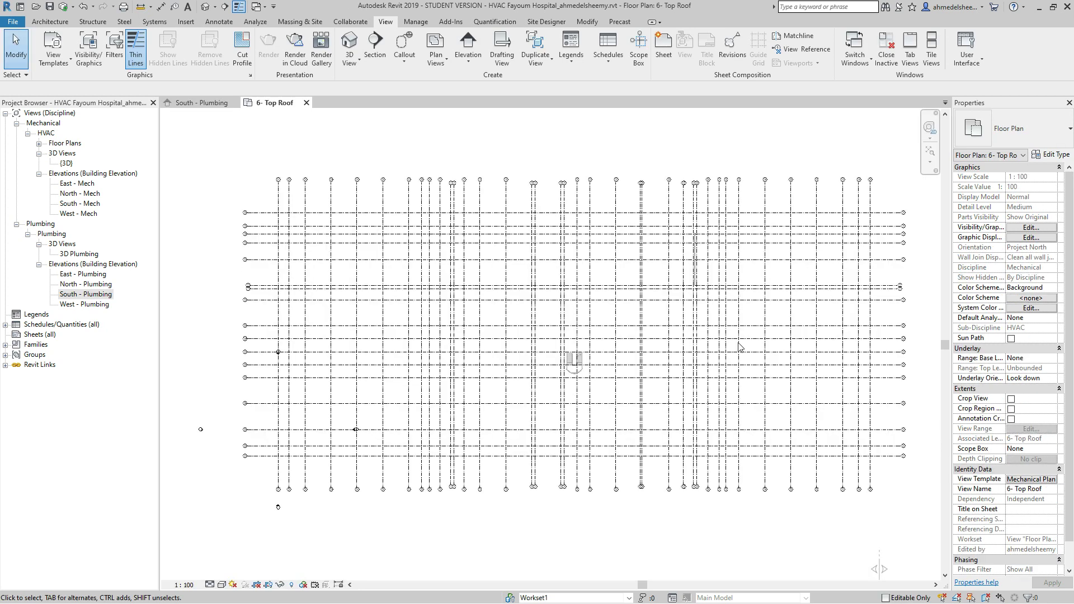
scroll(699, 313, down, 3)
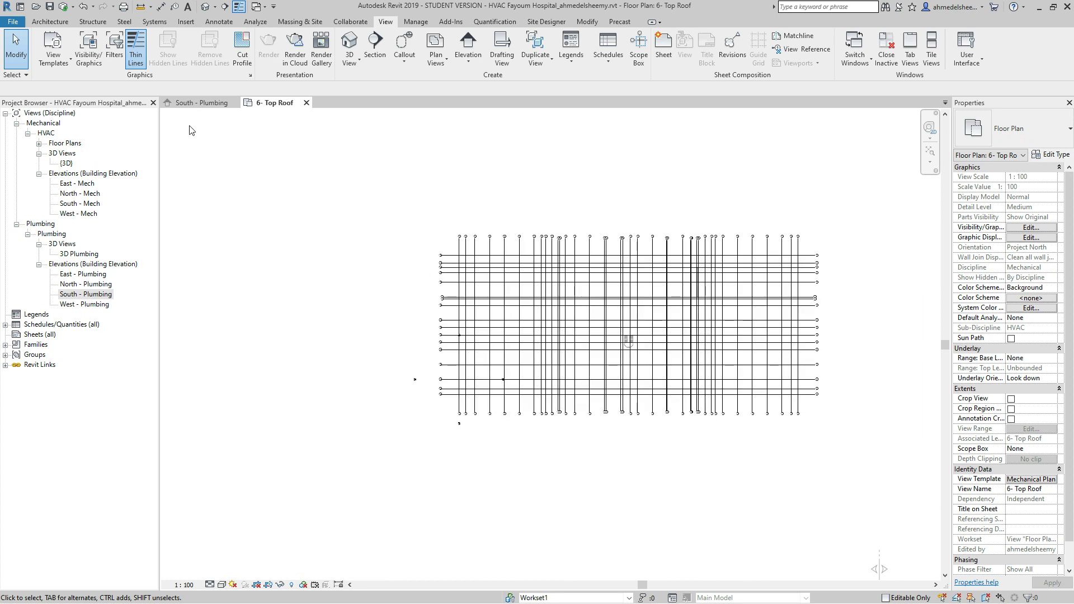
click(196, 104)
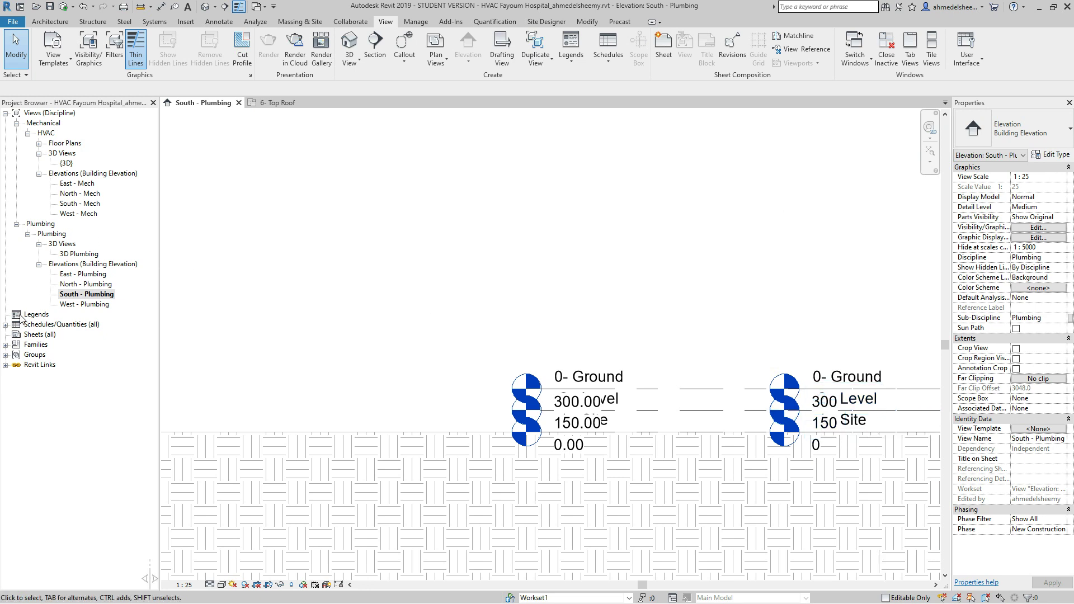
Step: List the HVAC floor plans and examine the doubled copied and linked level heads in the South - Plumbing elevation
click(39, 144)
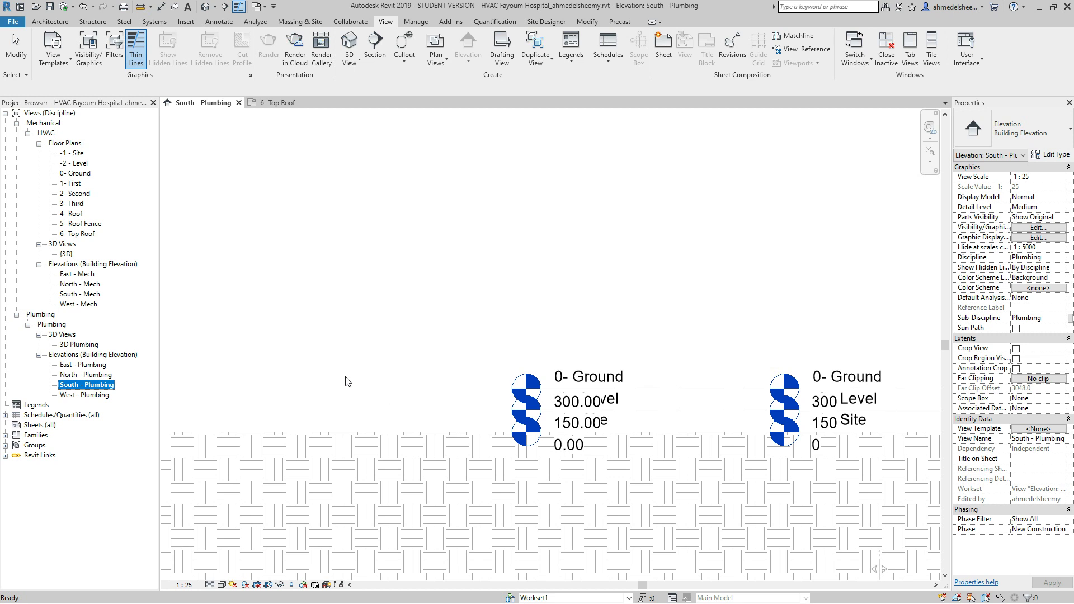
scroll(303, 320, down, 2)
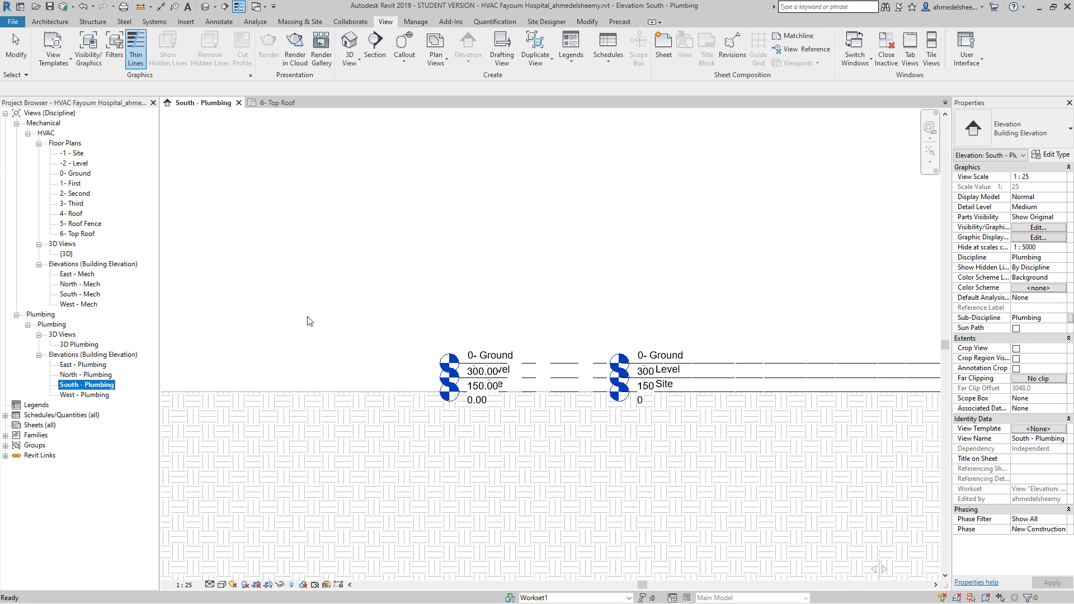
scroll(425, 450, down, 4)
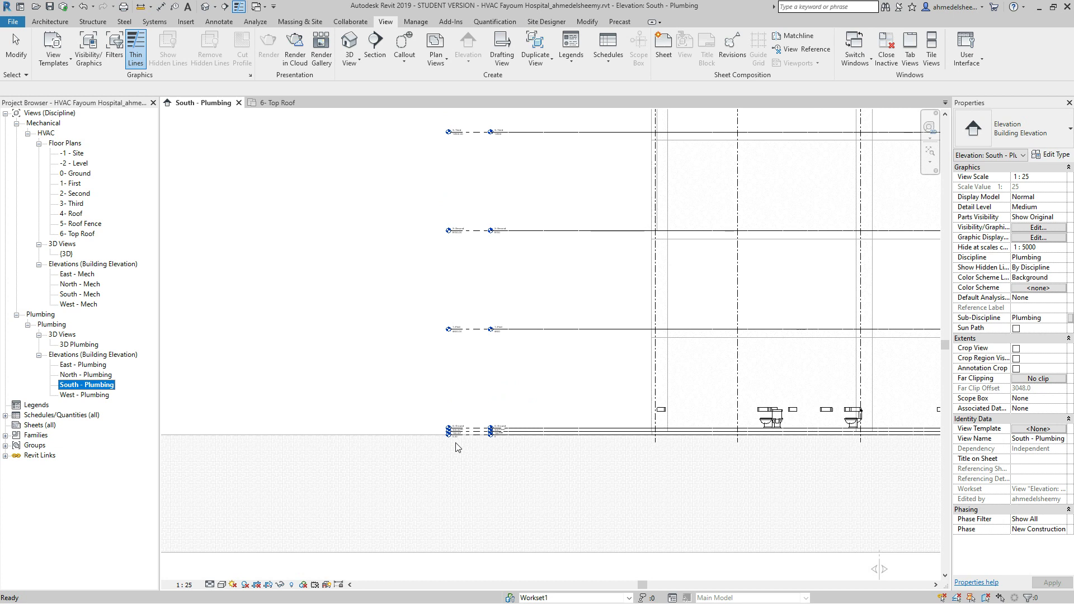
scroll(456, 447, up, 3)
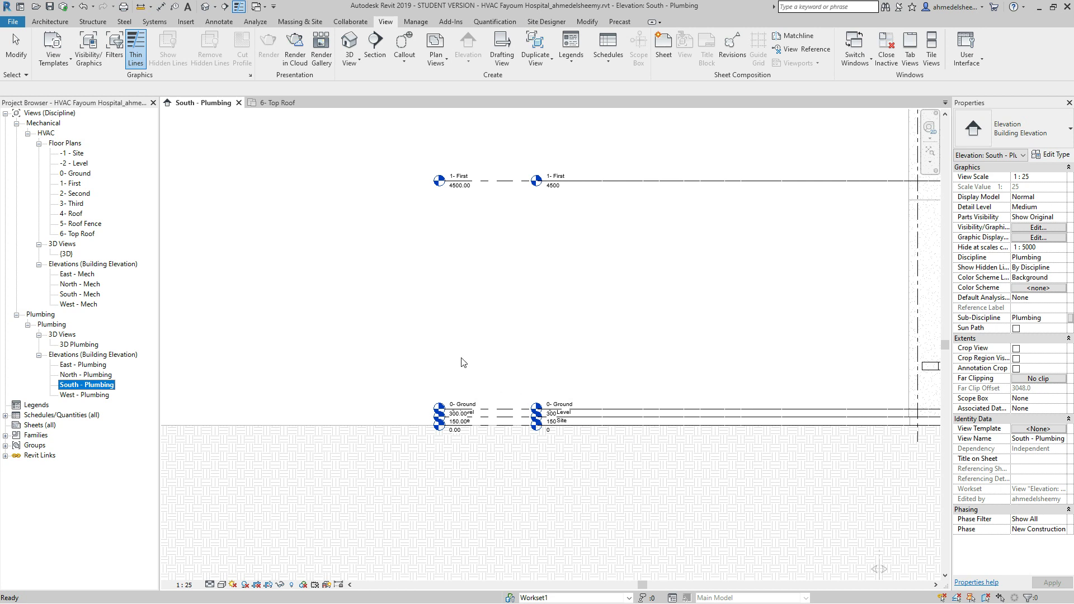
key(Home)
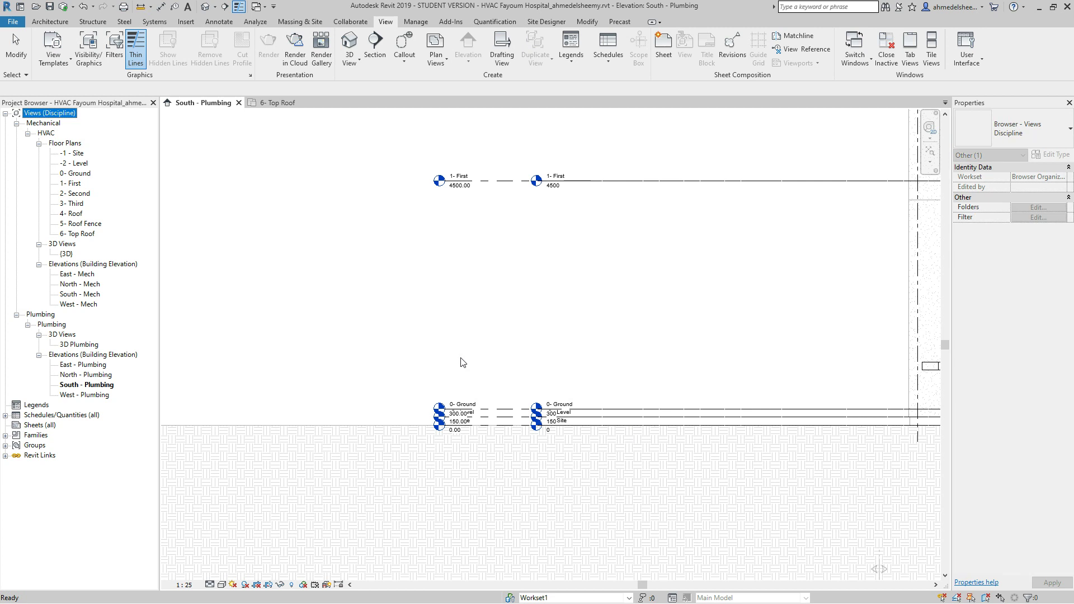
click(536, 346)
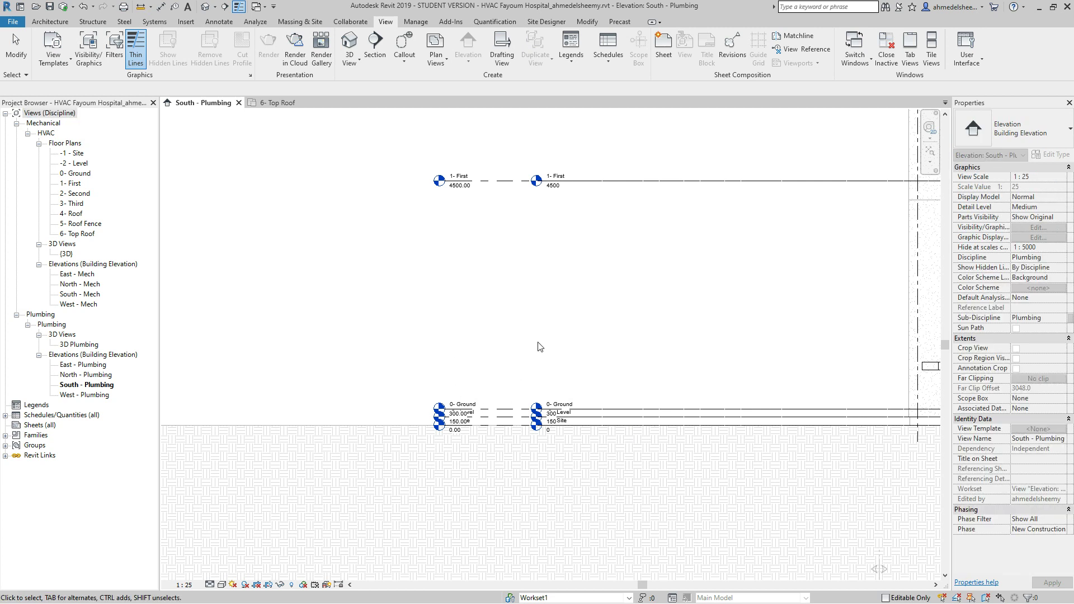
Step: In the South - Plumbing elevation's visibility overrides, switch the Arch Fayoum Hospital.rvt link's display settings to Custom
key(v)
key(v)
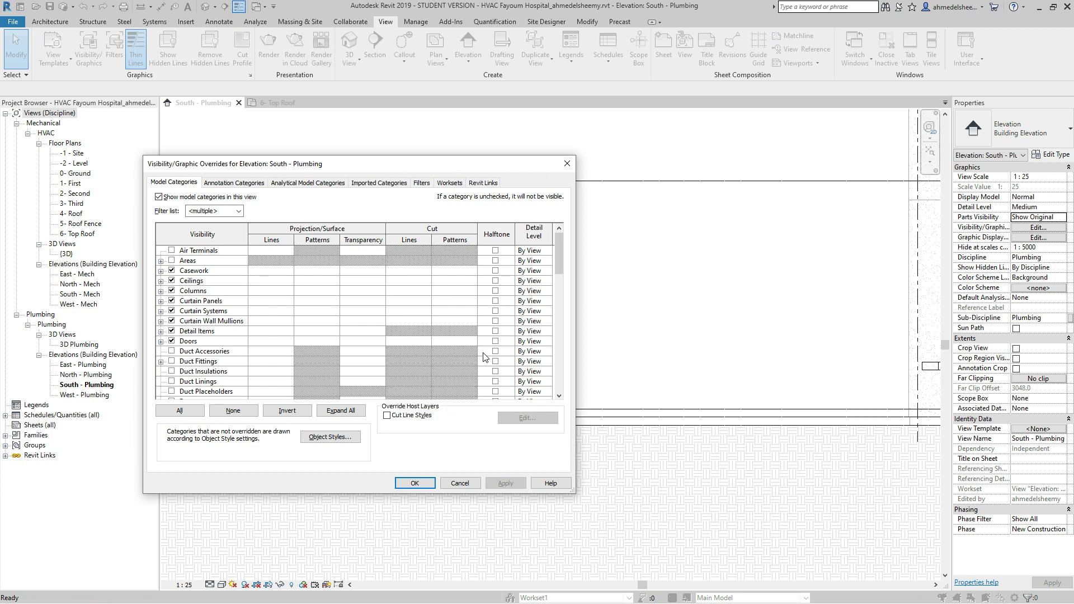
click(484, 183)
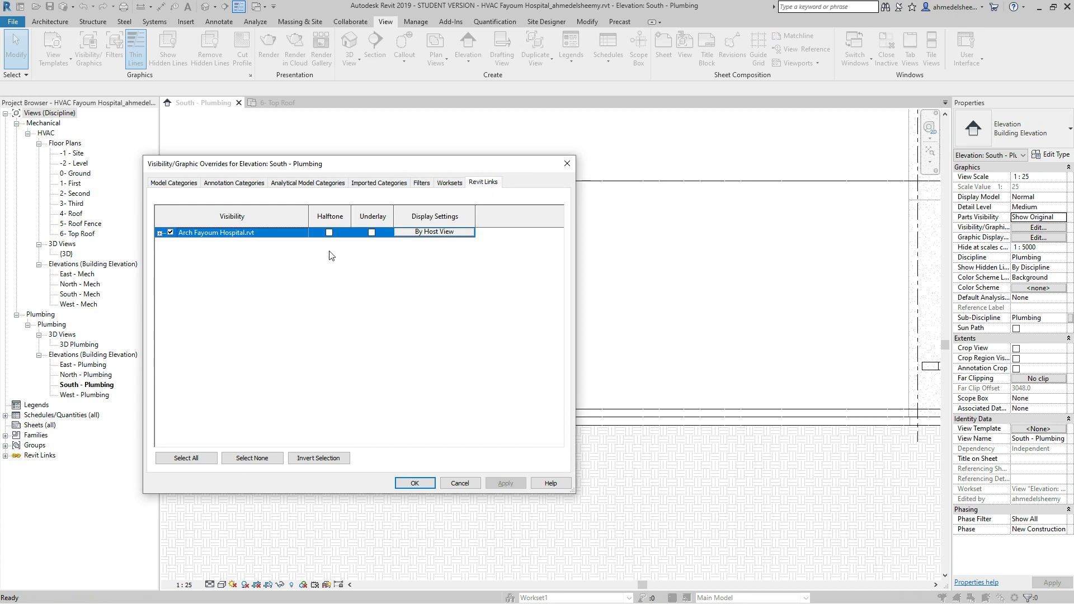
click(442, 232)
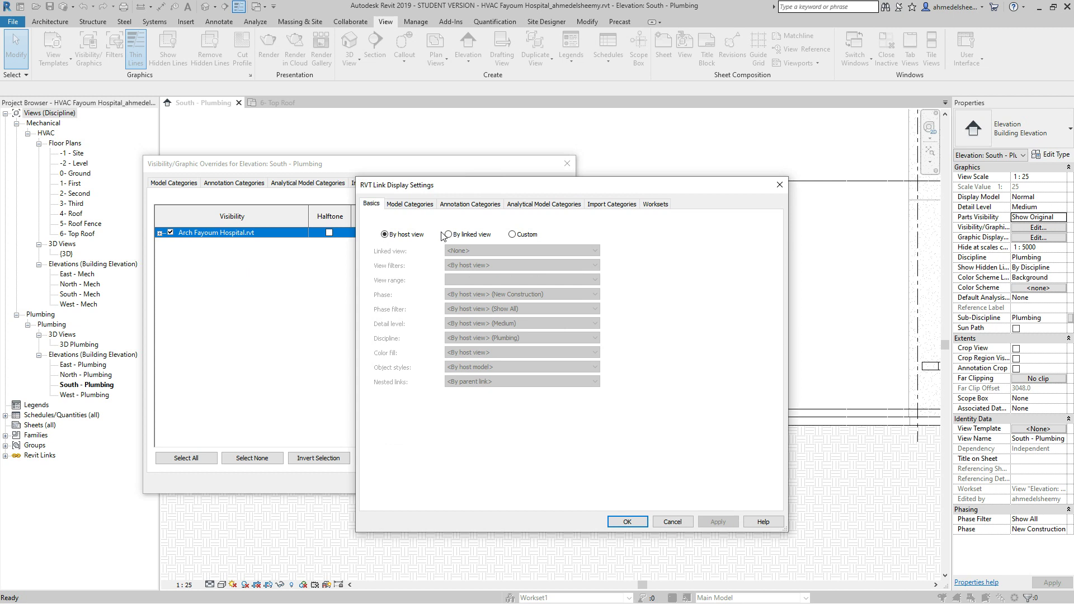
click(512, 235)
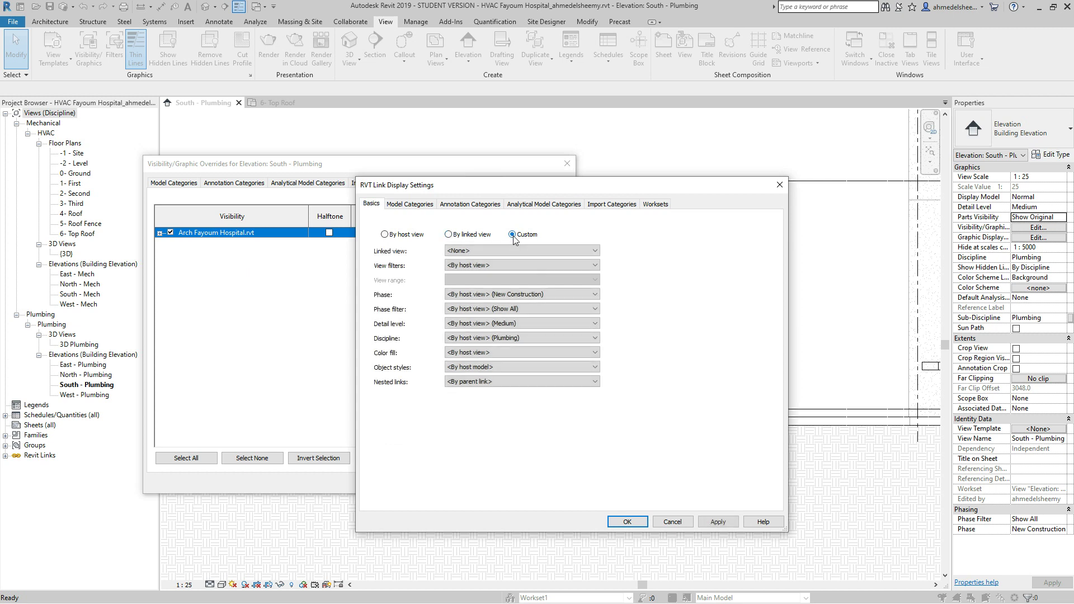
Step: Set the link's model categories to Custom and review the category list and its discipline filter
click(403, 205)
click(559, 224)
click(510, 242)
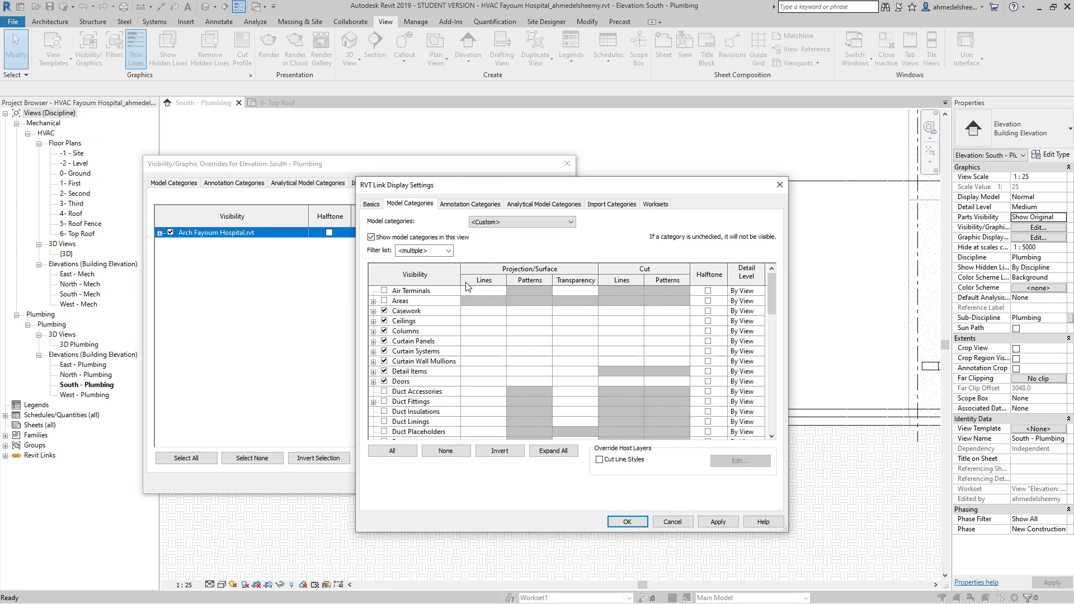
scroll(416, 361, down, 4)
scroll(417, 361, down, 2)
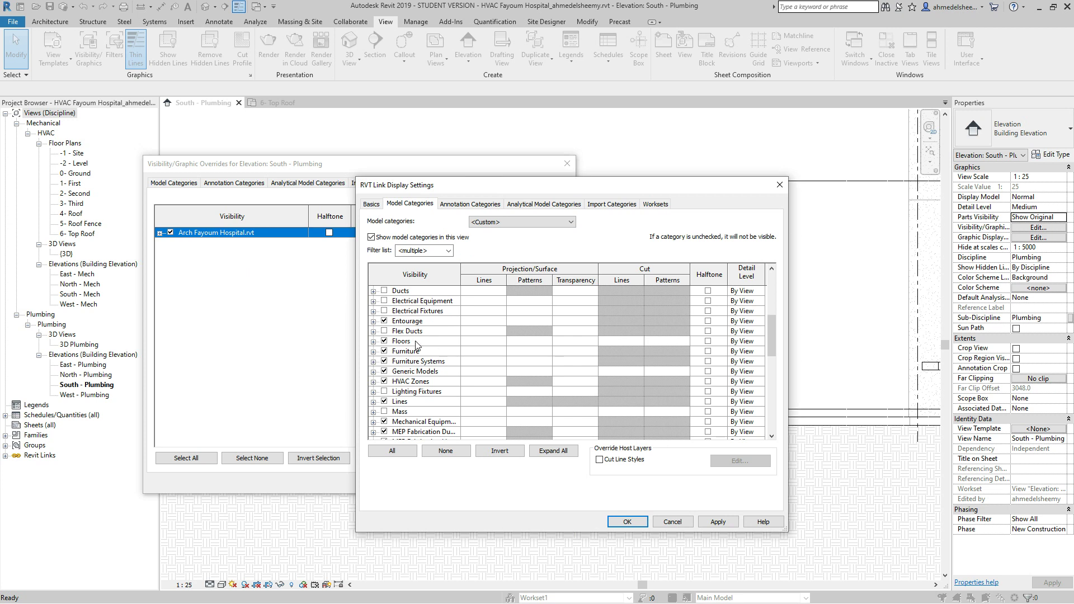
scroll(416, 345, down, 3)
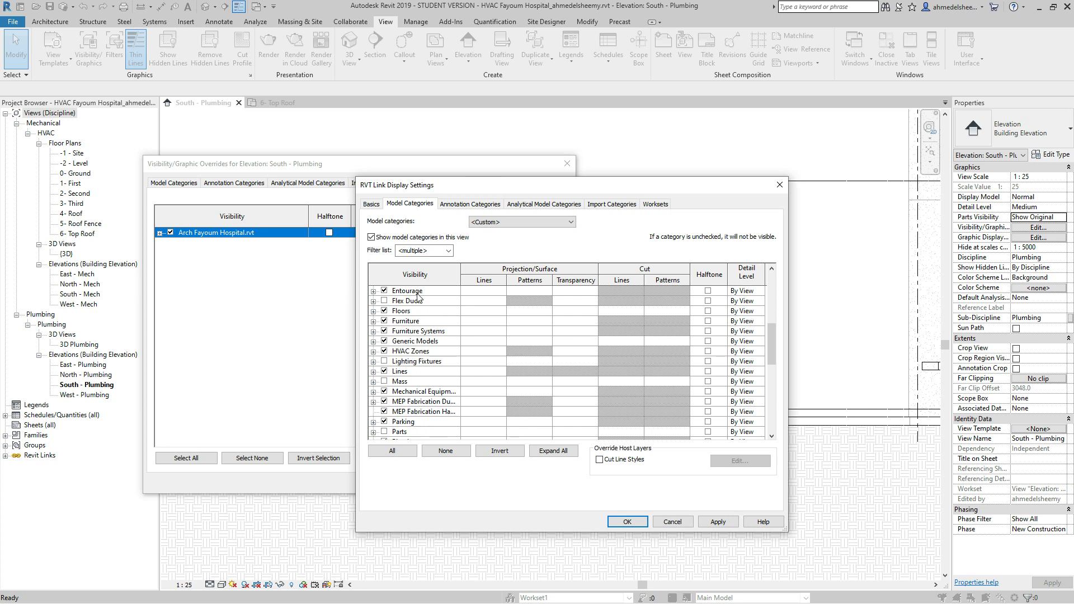
click(449, 250)
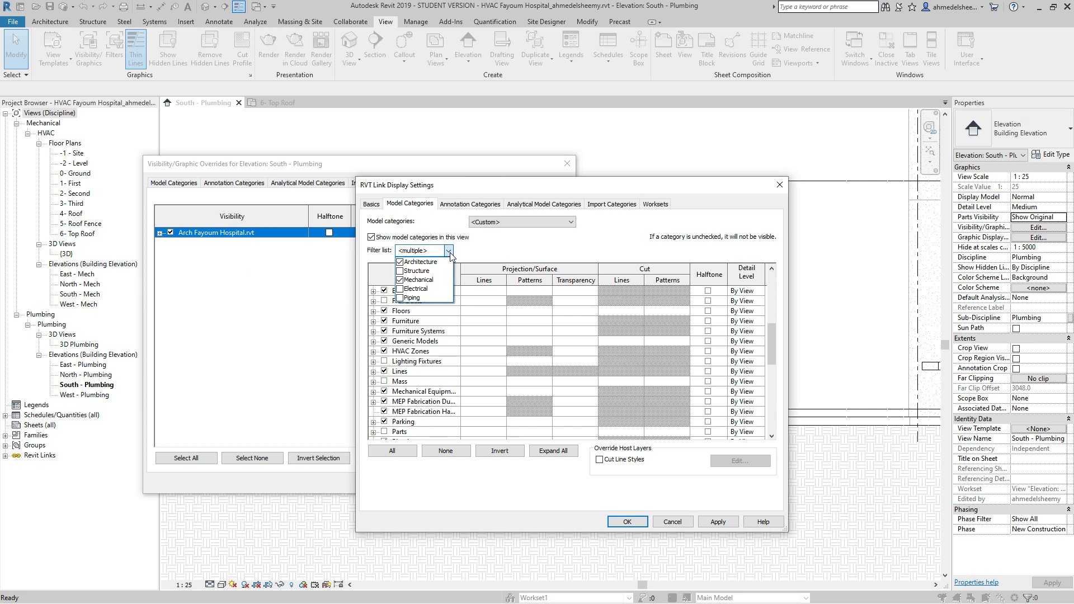
click(449, 251)
scroll(447, 323, up, 4)
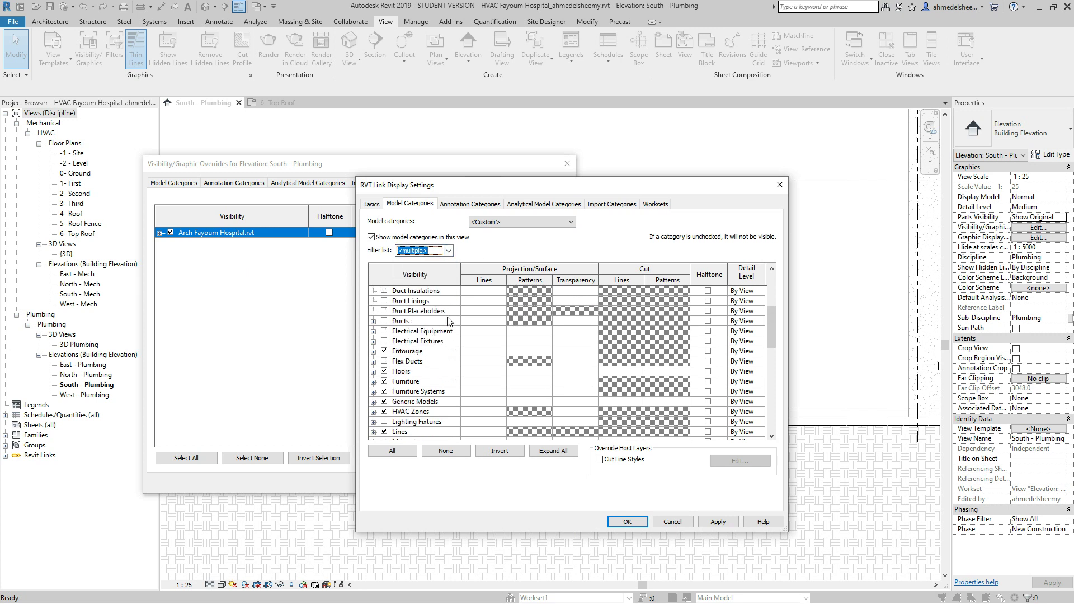
Step: Set the link's annotation categories to Custom, hide its Levels category, and apply the overrides to the elevation
click(463, 205)
click(538, 223)
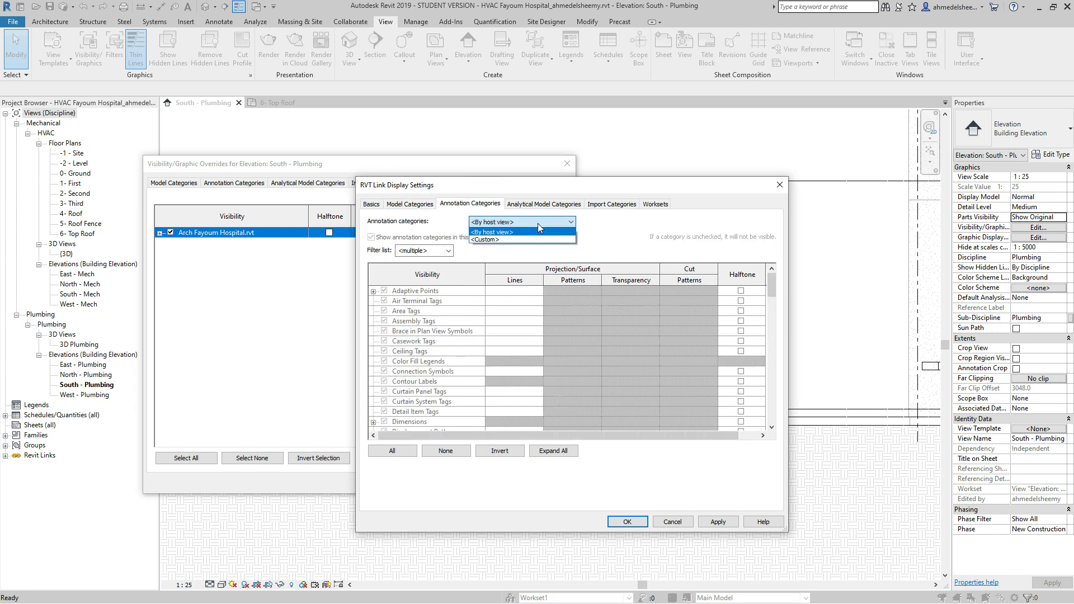
click(503, 241)
scroll(450, 331, down, 8)
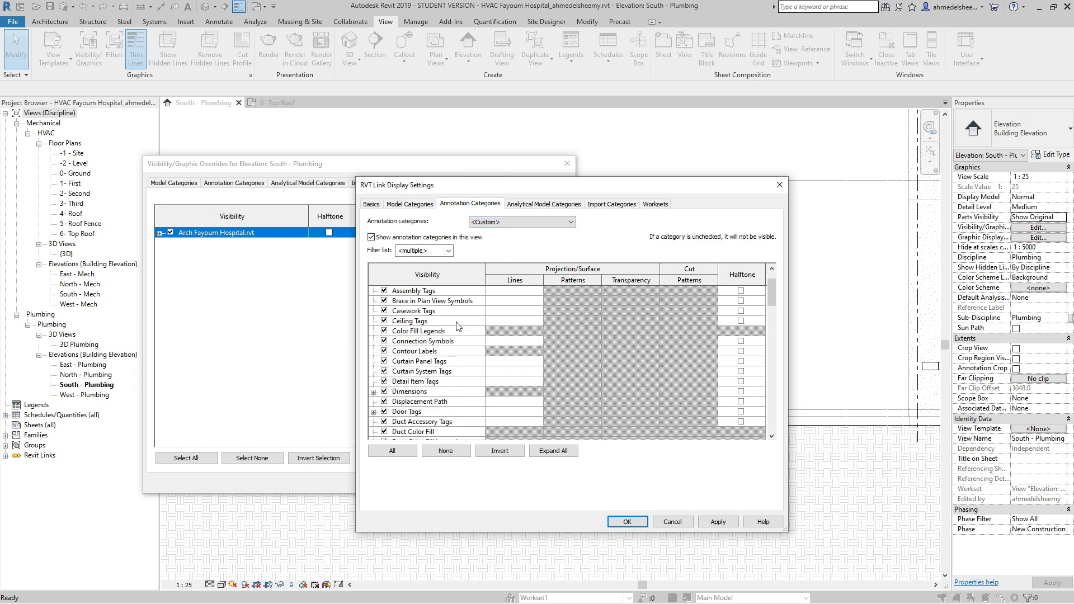
scroll(457, 326, down, 5)
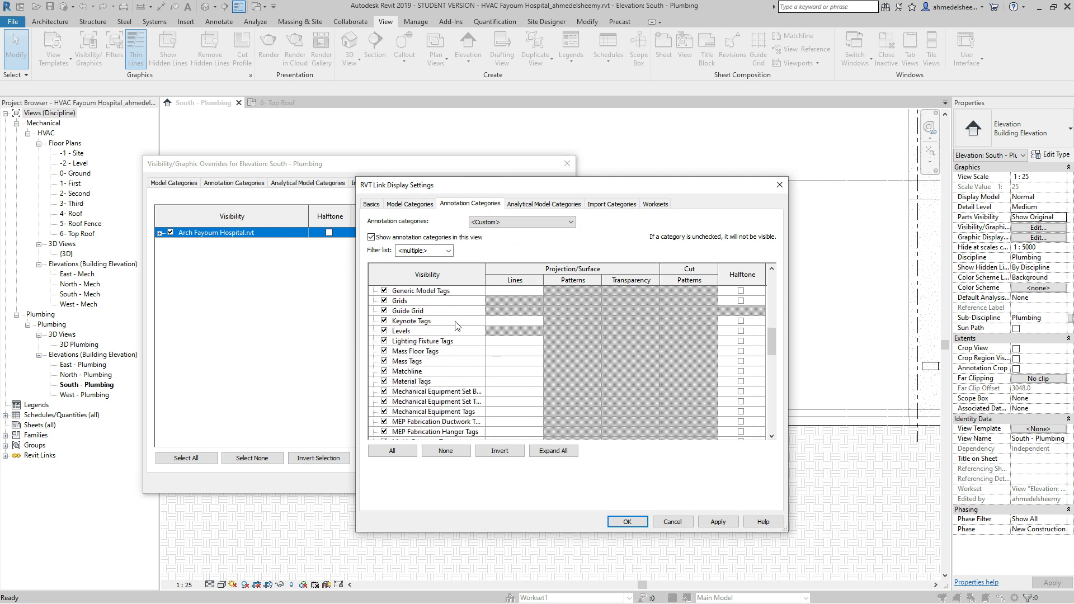
scroll(449, 334, down, 2)
scroll(448, 334, down, 1)
scroll(448, 334, up, 3)
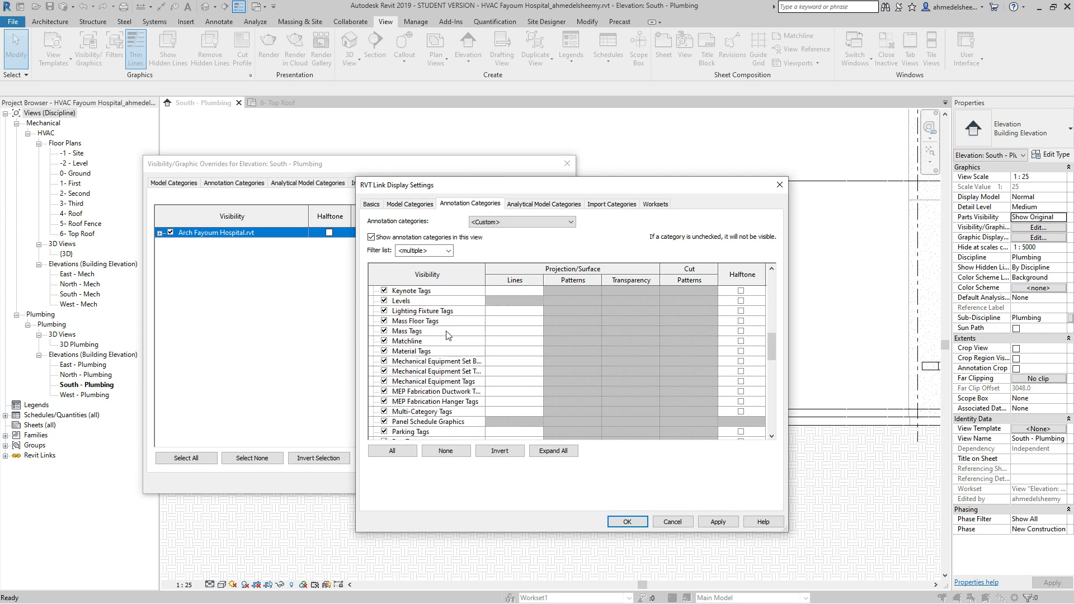
click(384, 302)
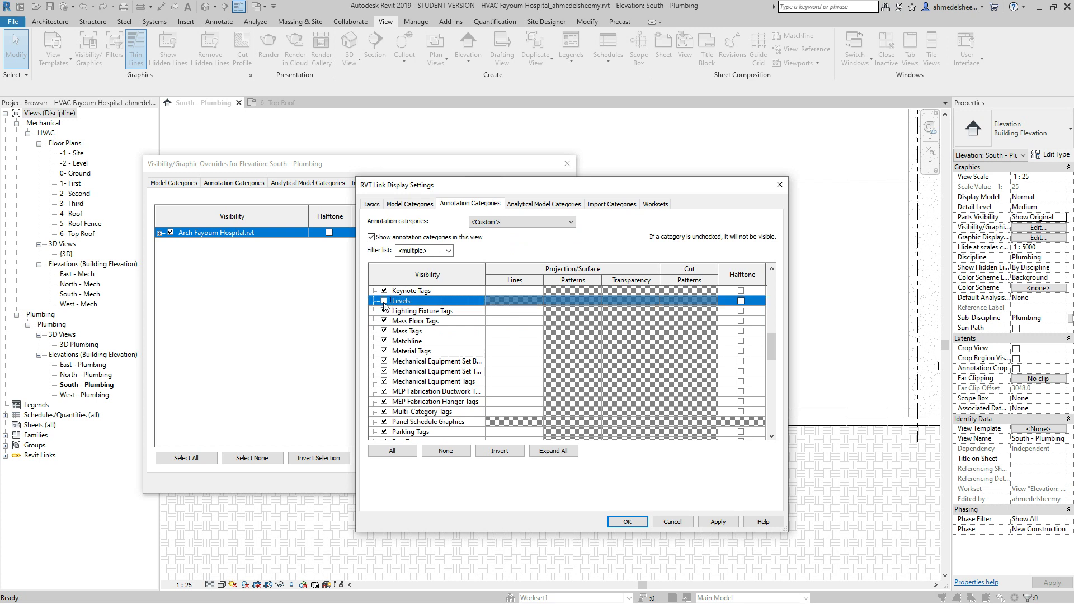
click(721, 521)
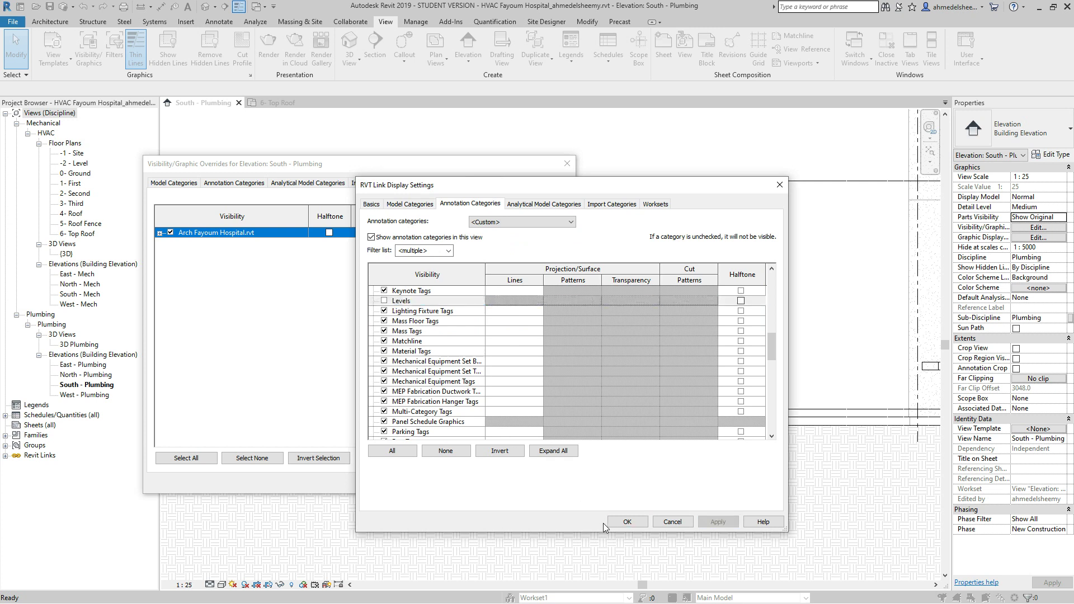
click(627, 521)
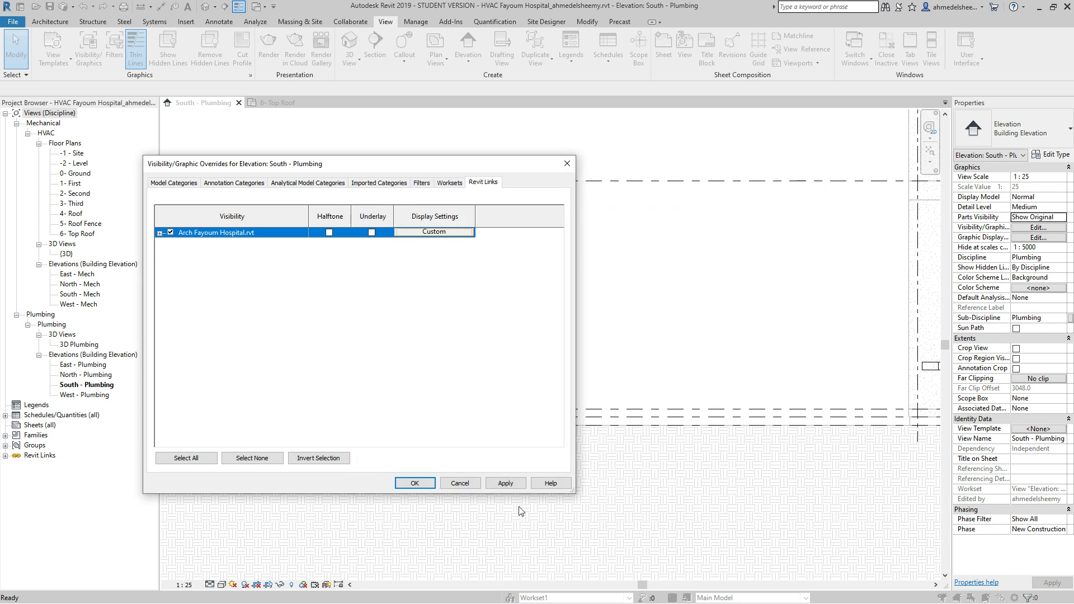
click(414, 483)
Step: Check the level lines across the South - Plumbing elevation and open the 0- Ground floor plan
scroll(478, 438, down, 1)
scroll(478, 438, down, 4)
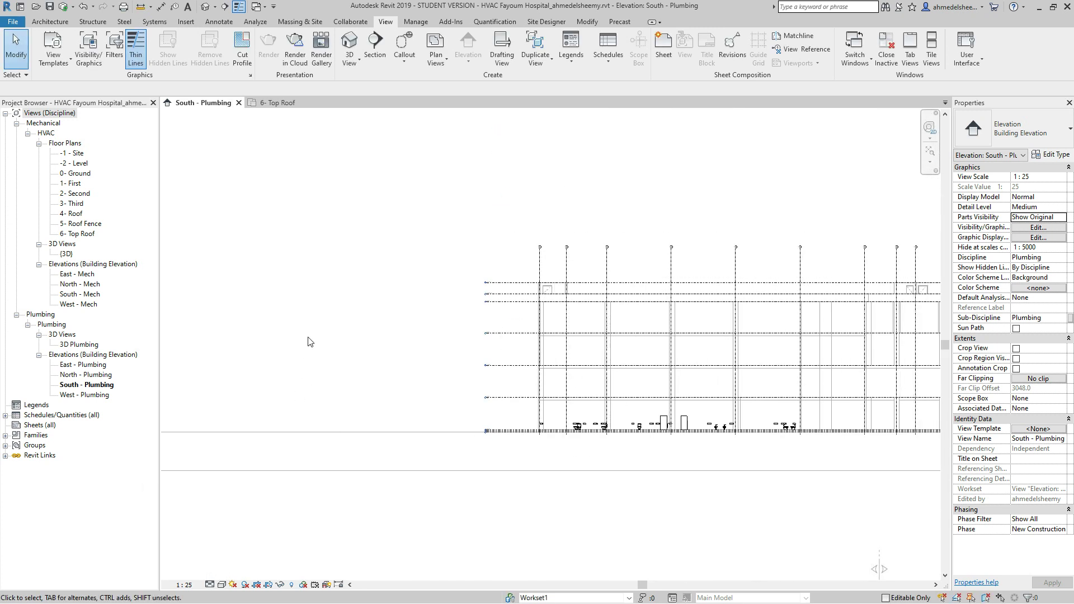
scroll(333, 377, up, 3)
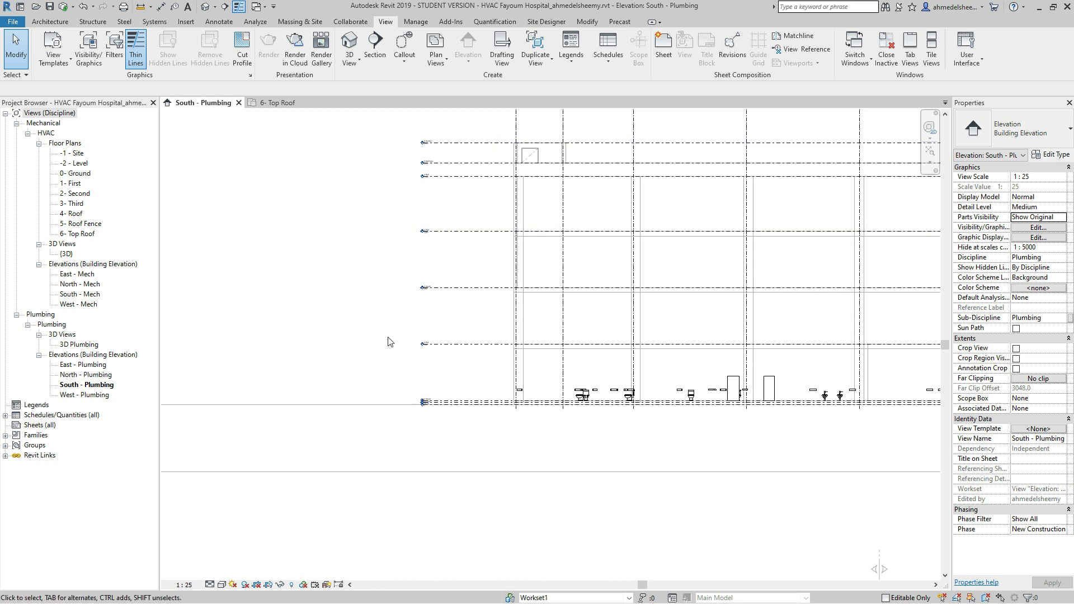
scroll(390, 339, down, 4)
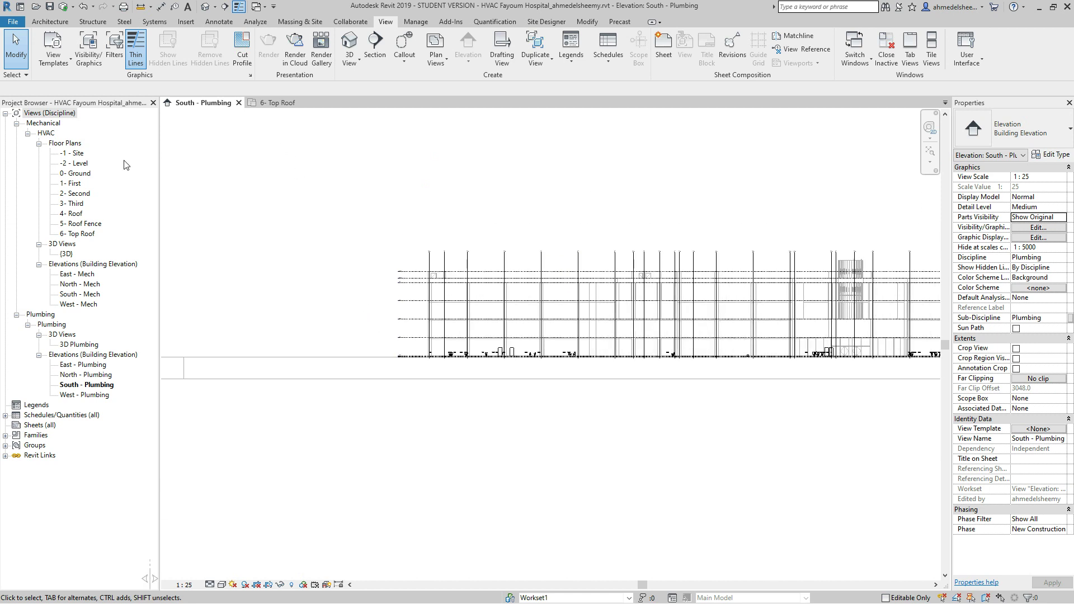
click(83, 176)
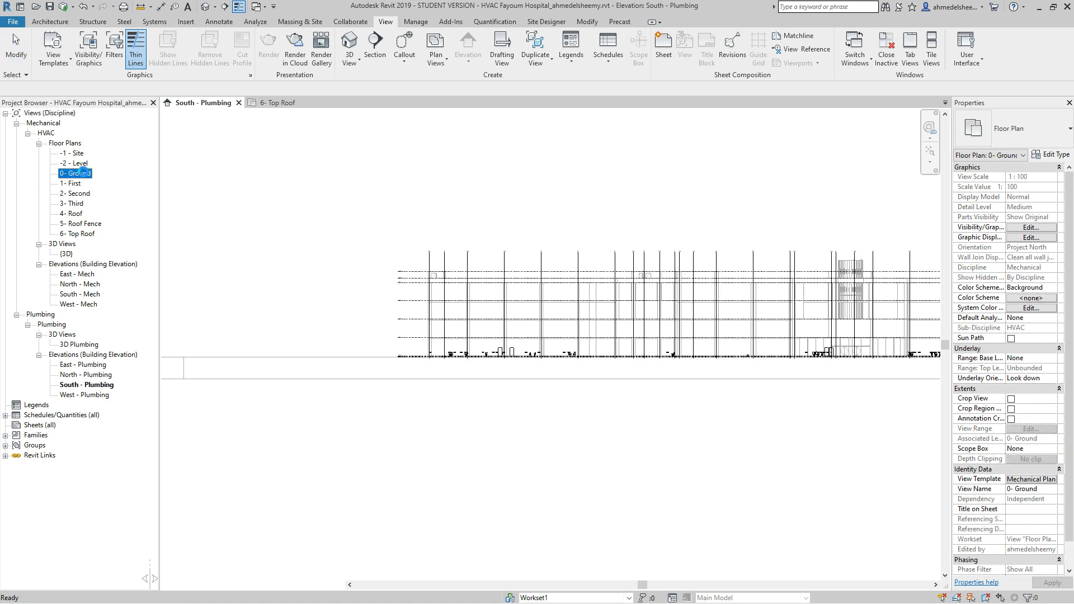
double_click(84, 175)
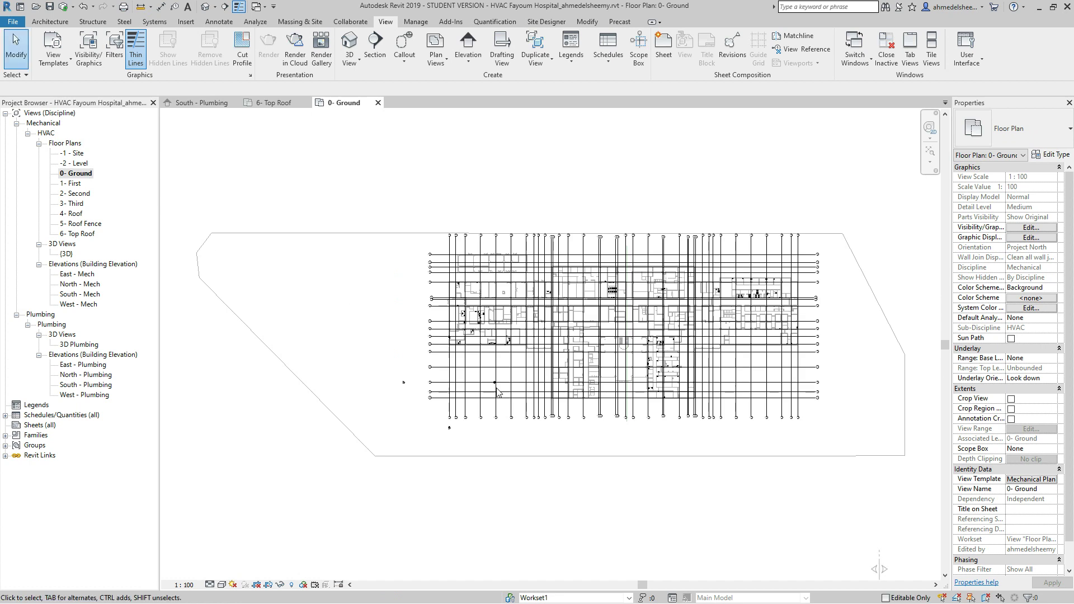
Step: Inspect the South - Mech, West - Mech and East - Mech elevation markers and their positions relative to the building and grids
scroll(448, 442, up, 5)
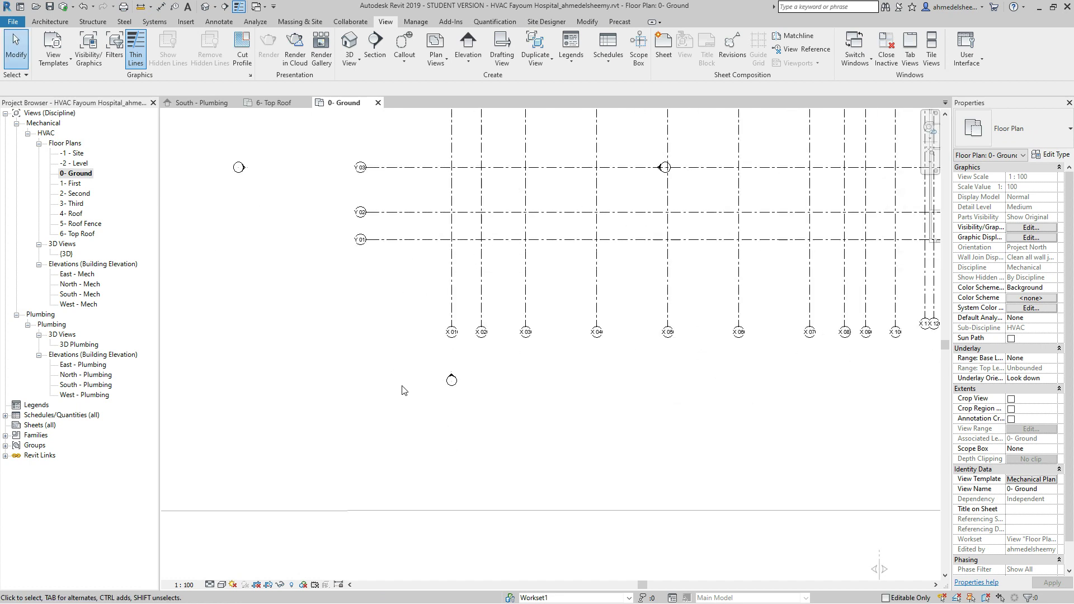
click(452, 379)
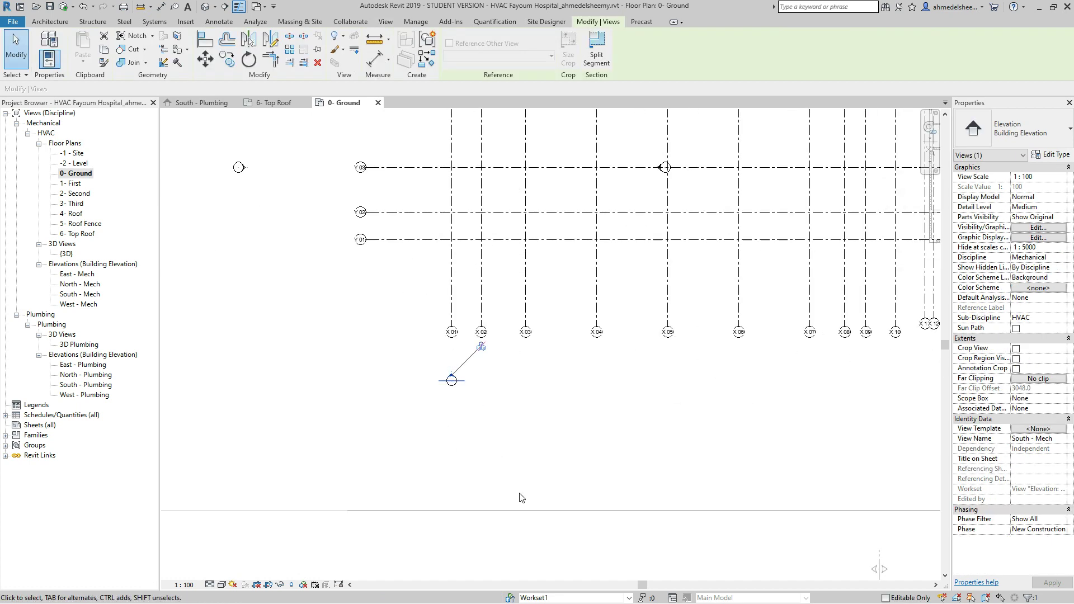
scroll(523, 496, down, 3)
scroll(524, 496, down, 3)
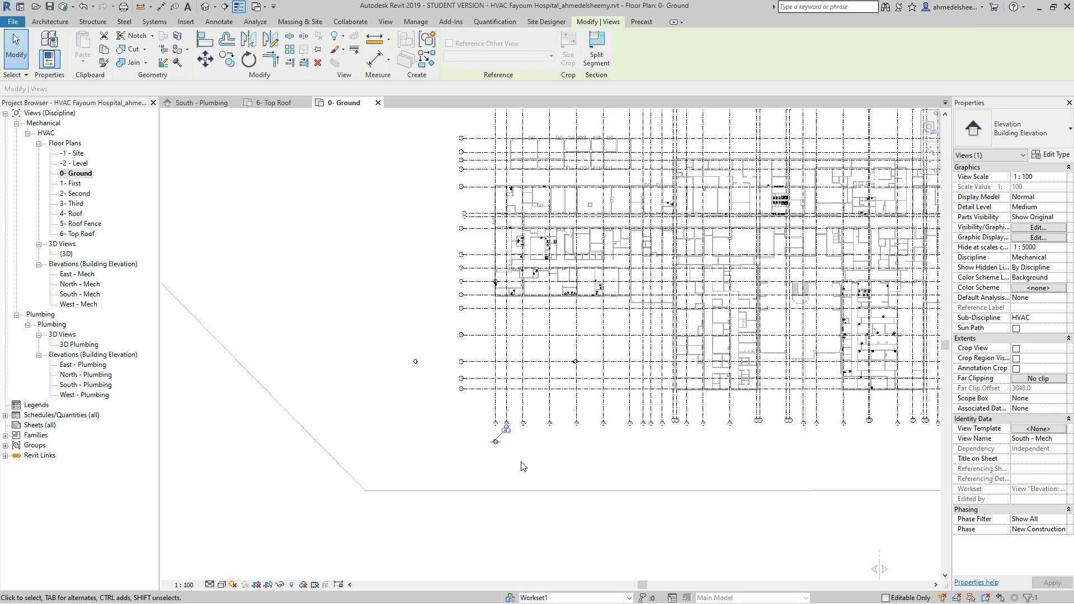
scroll(518, 401, down, 2)
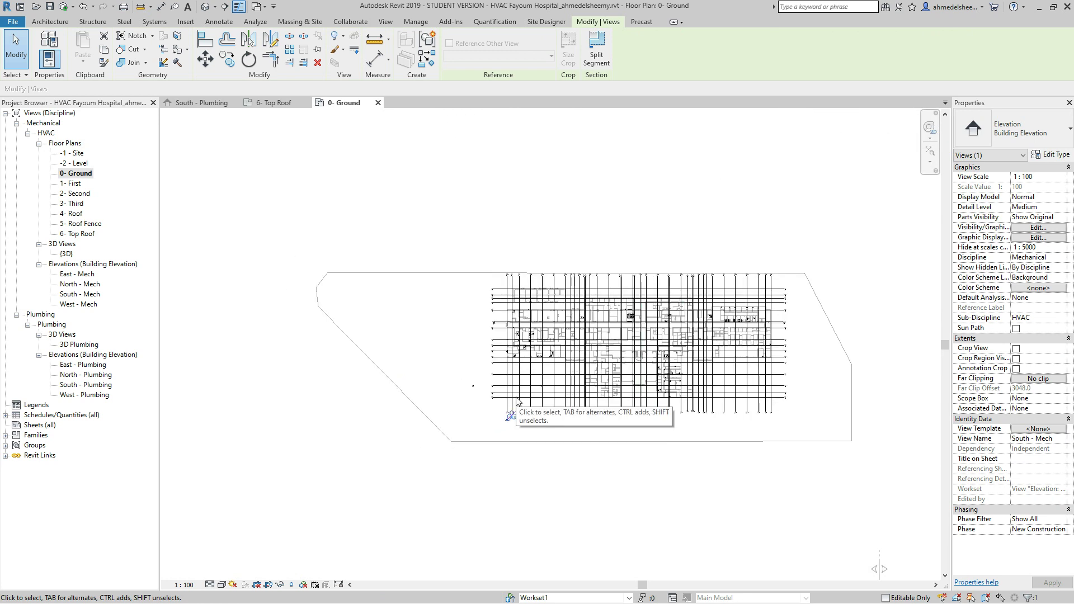
scroll(503, 391, up, 4)
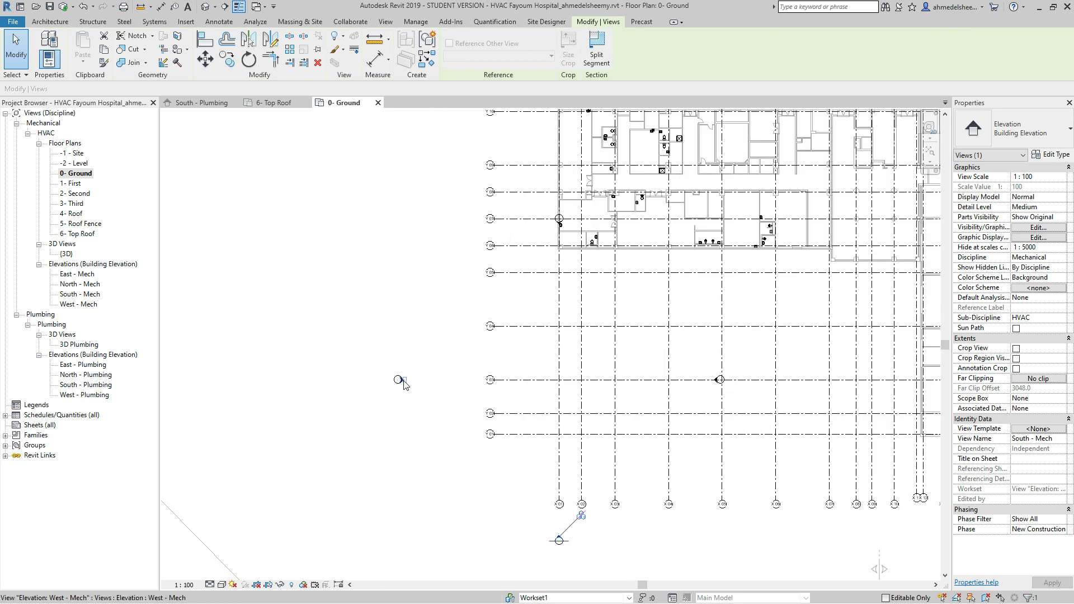
click(403, 382)
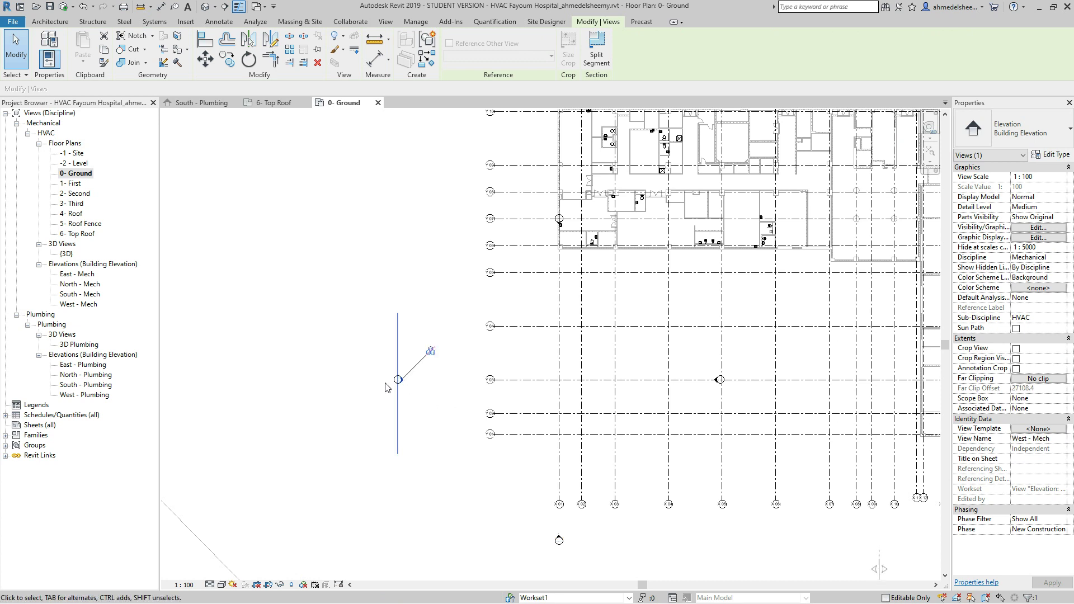
scroll(388, 385, down, 3)
scroll(388, 386, down, 1)
scroll(388, 386, up, 3)
click(572, 387)
scroll(604, 448, down, 1)
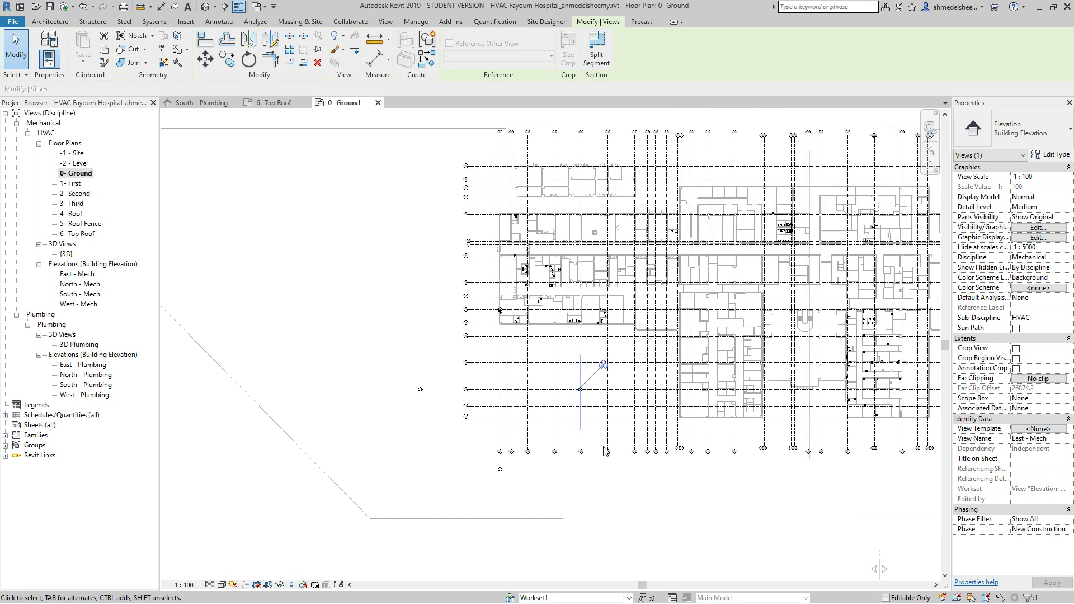
Step: Open the East - Plumbing elevation
click(84, 365)
double_click(86, 369)
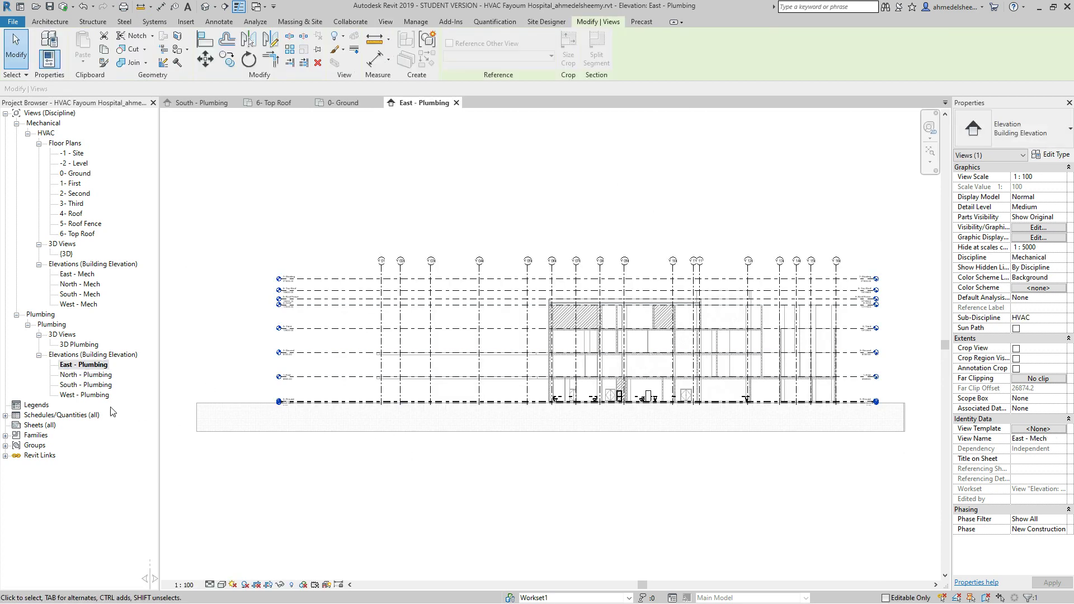
Step: Open the 0- Ground floor plan and move the East - Mech elevation marker outside the grids on the building's east side
double_click(78, 174)
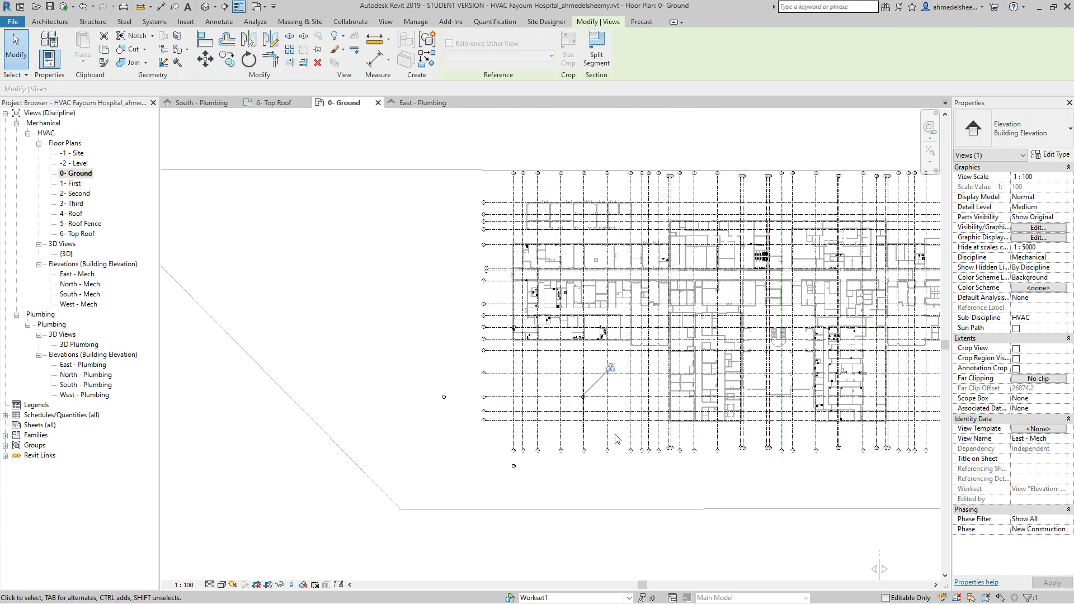
click(593, 491)
scroll(579, 414, up, 3)
mouse_move(576, 402)
mouse_down()
mouse_move(684, 485)
mouse_move(674, 480)
mouse_up()
scroll(367, 361, down, 2)
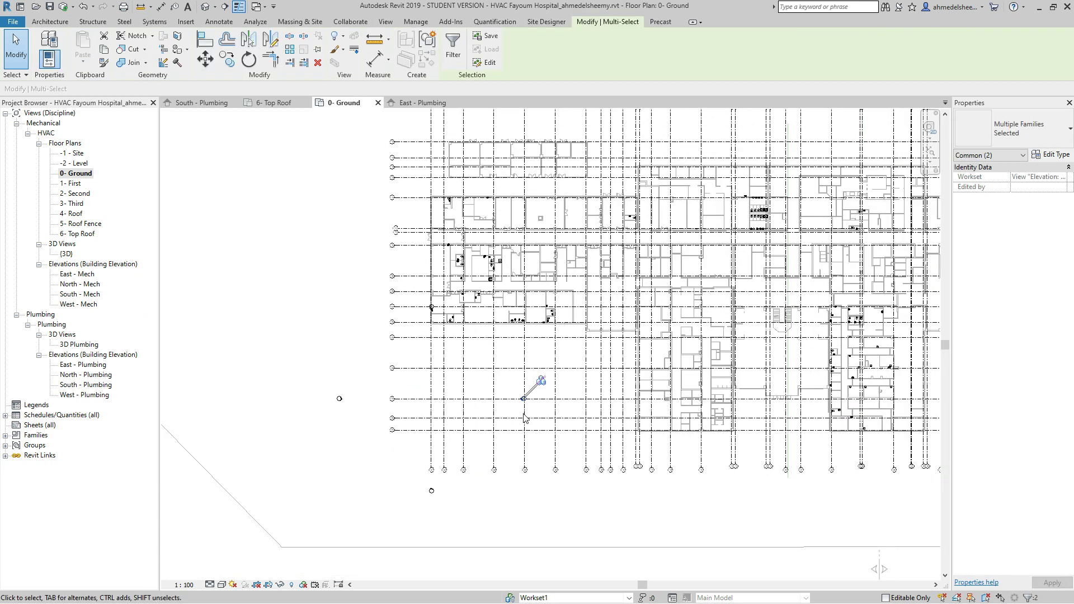
scroll(563, 414, up, 3)
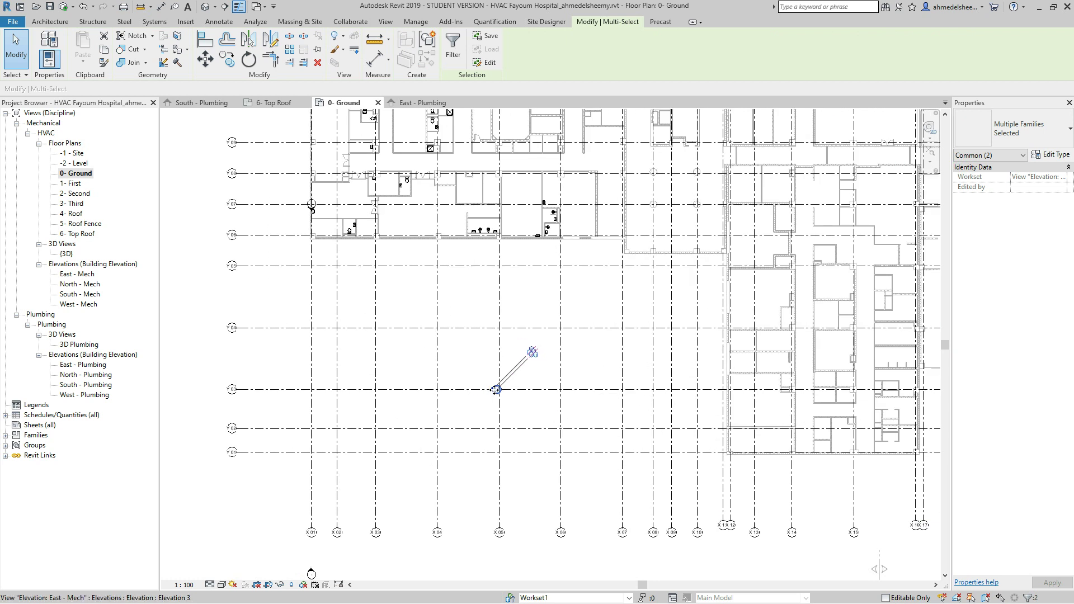
click(206, 61)
click(494, 390)
scroll(562, 383, down, 5)
key(Escape)
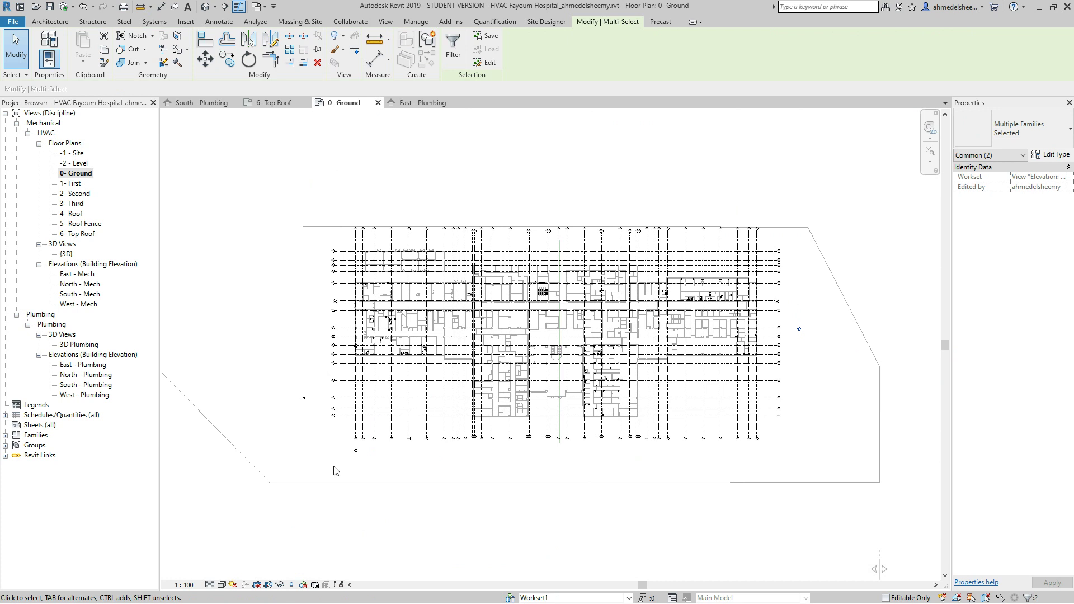
Step: Move the South - Mech elevation marker east, to near the middle of the building's south side below the grid bubbles
scroll(334, 471, up, 3)
drag(316, 423, 414, 481)
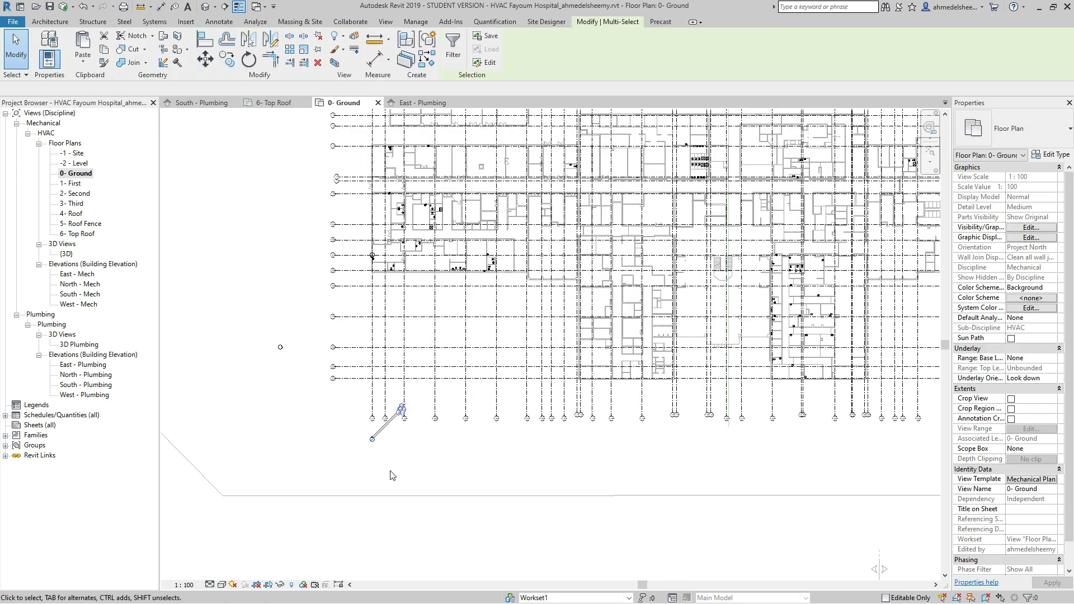
scroll(265, 434, down, 2)
drag(338, 432, 521, 441)
Step: Move the North - Mech elevation marker from inside the building to the open area north of it, near grid X 14
scroll(347, 302, up, 5)
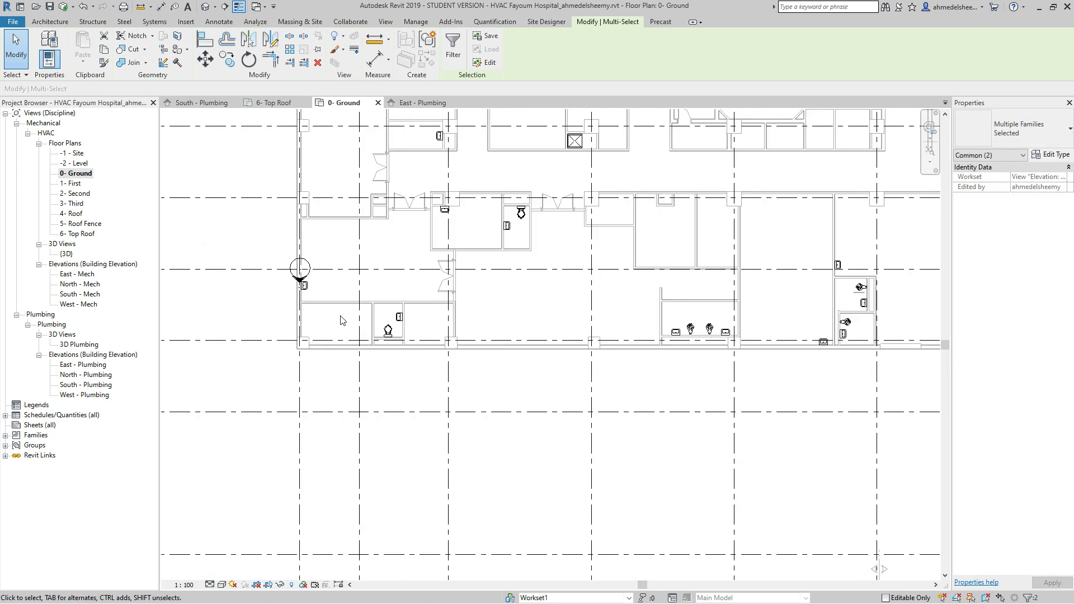
scroll(444, 314, down, 3)
scroll(473, 318, down, 1)
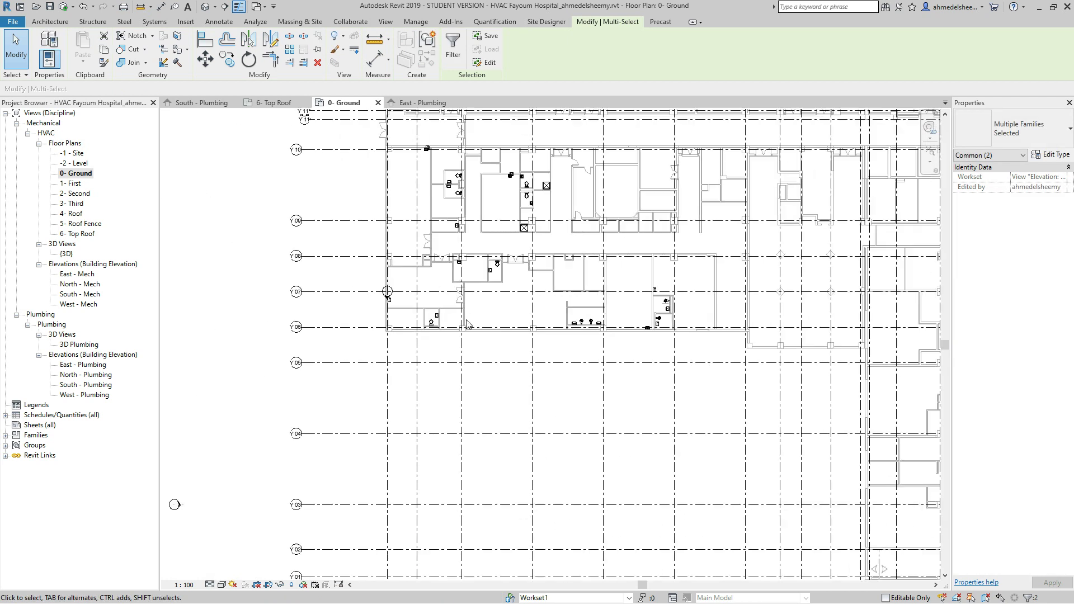
scroll(458, 267, down, 1)
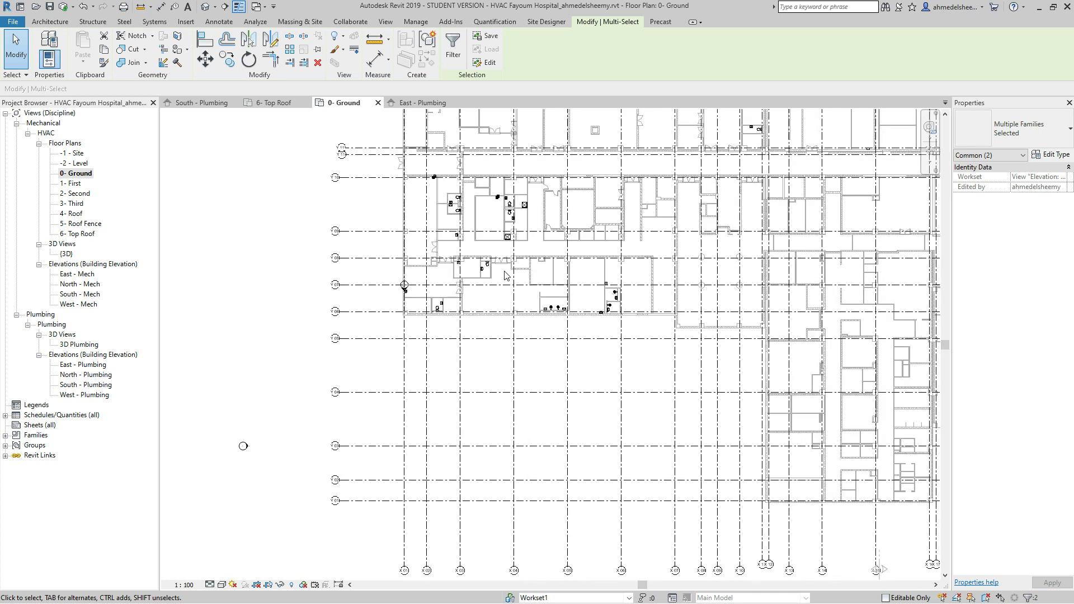
scroll(473, 272, up, 2)
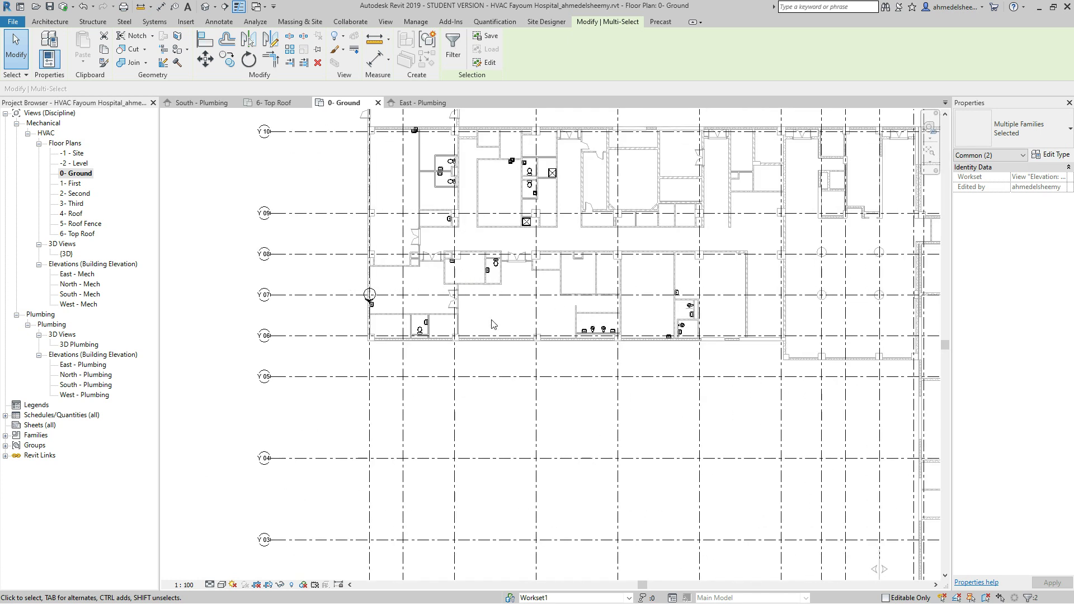
scroll(472, 307, up, 5)
drag(282, 227, 509, 356)
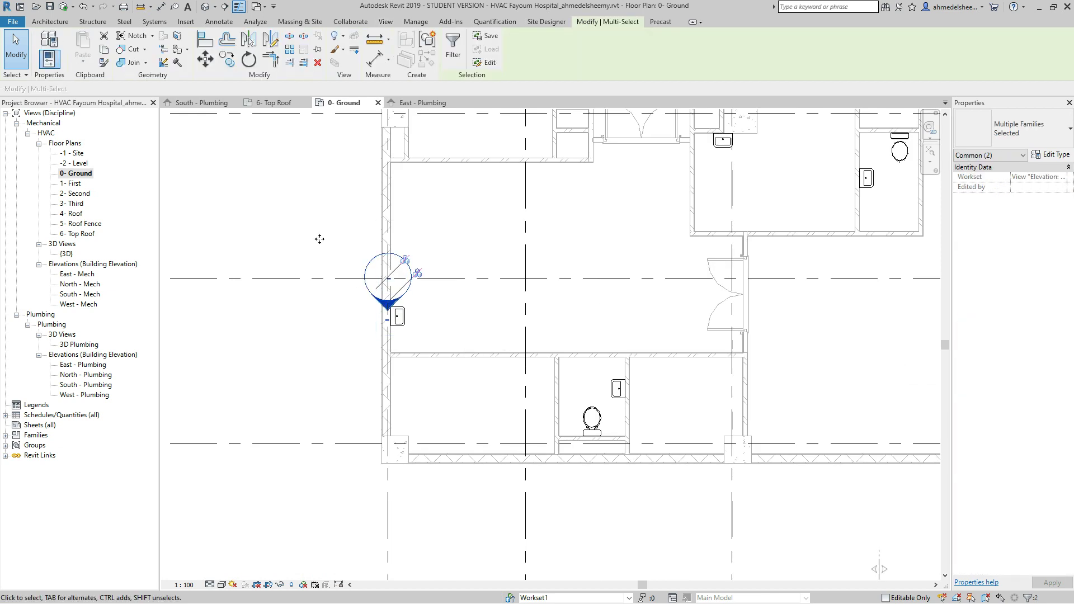
click(205, 59)
click(386, 321)
scroll(325, 452, down, 3)
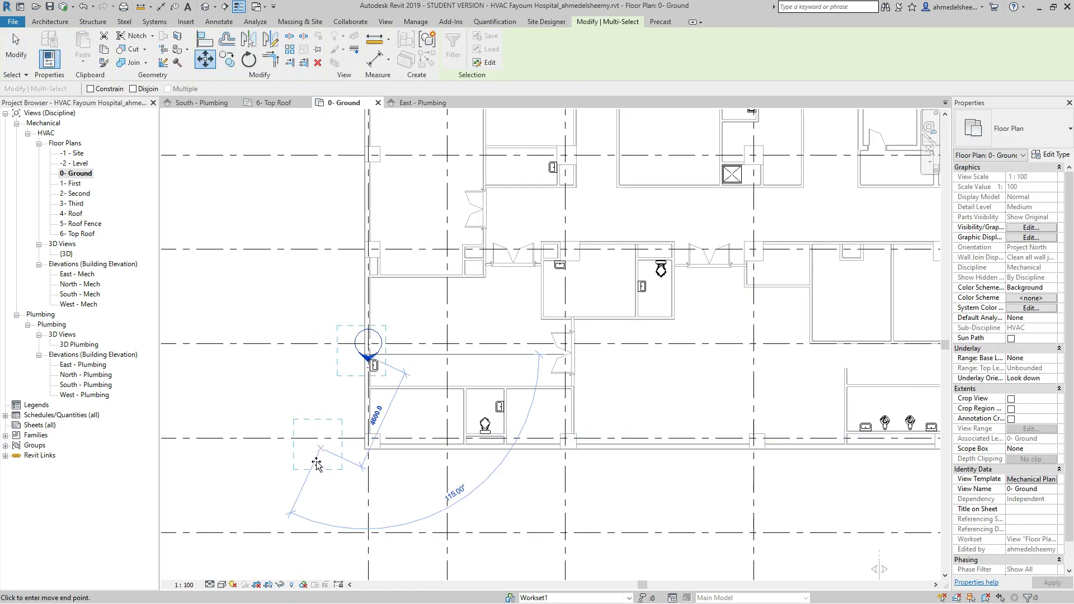
scroll(324, 452, down, 6)
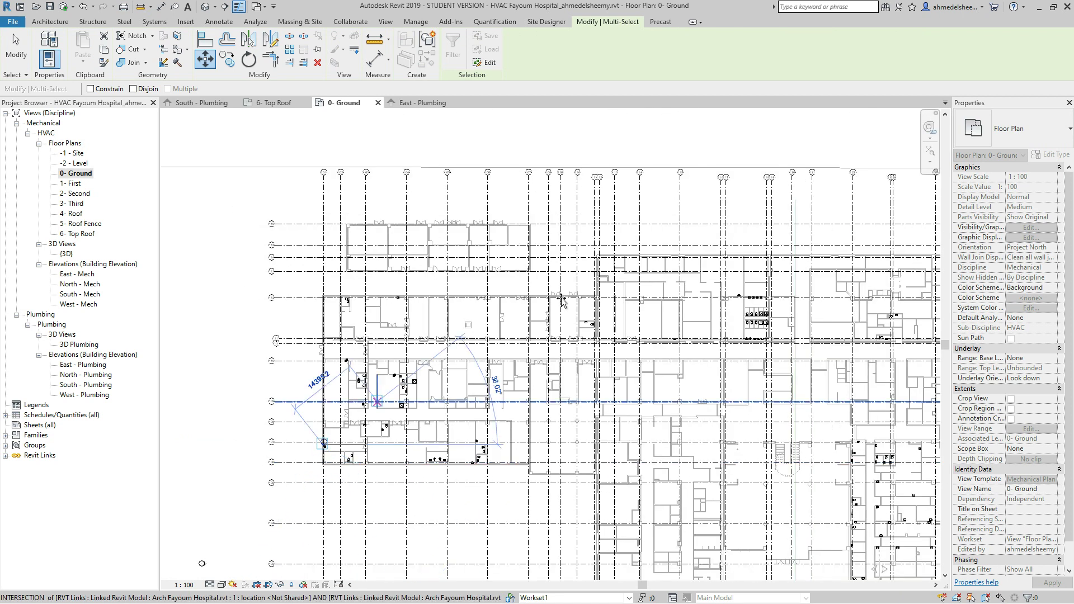
scroll(651, 185, up, 3)
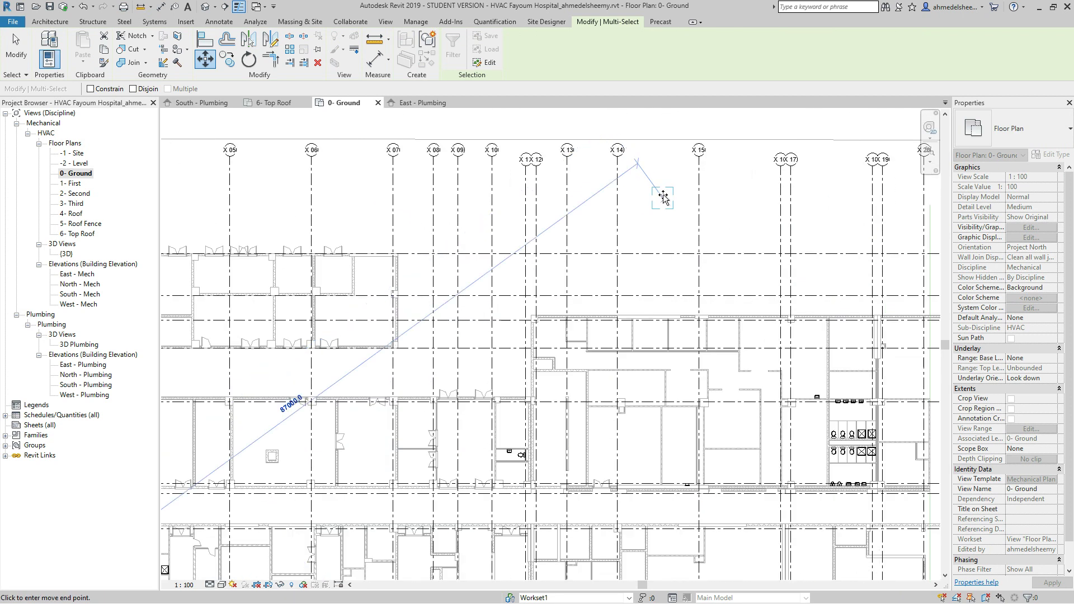
click(663, 197)
scroll(571, 258, down, 4)
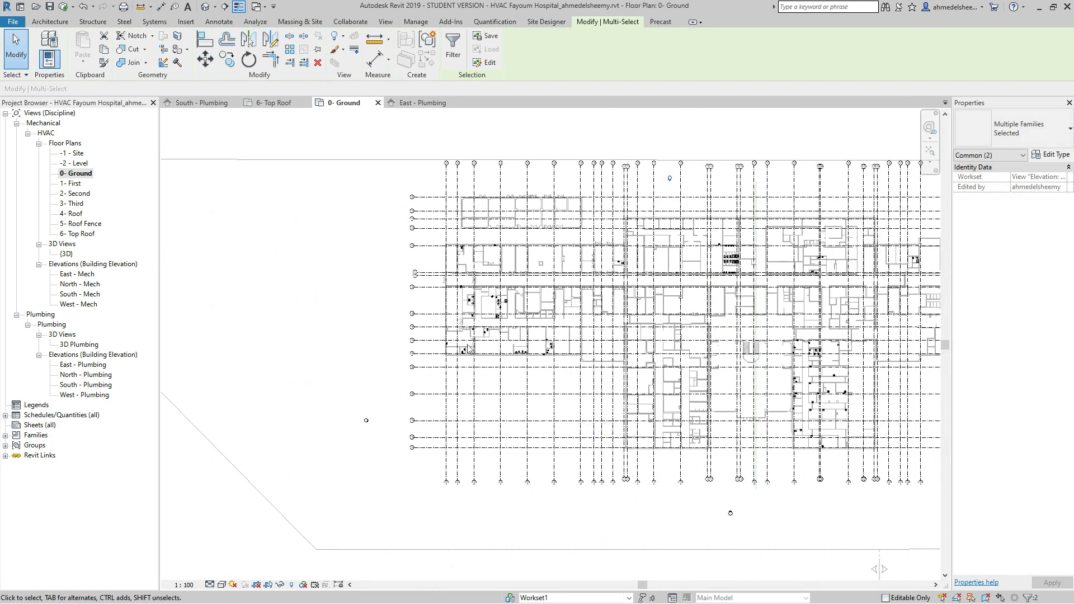
Step: Move the West - Mech elevation marker north, beside the middle of the building's west side and outside the grids
scroll(368, 450, up, 2)
mouse_move(304, 362)
mouse_down()
mouse_move(367, 432)
mouse_move(423, 468)
mouse_up()
mouse_move(367, 403)
mouse_down()
mouse_move(407, 229)
mouse_move(407, 239)
mouse_up()
click(424, 234)
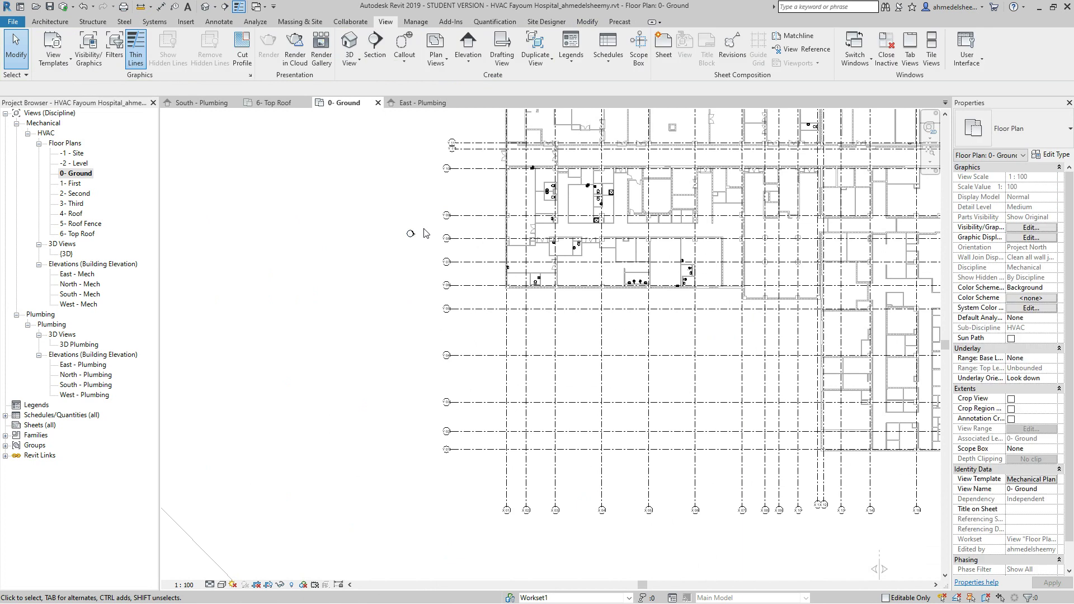
Step: Check the West - Mech marker's view line in plan and open the West - Mech elevation
scroll(424, 234, up, 3)
click(404, 242)
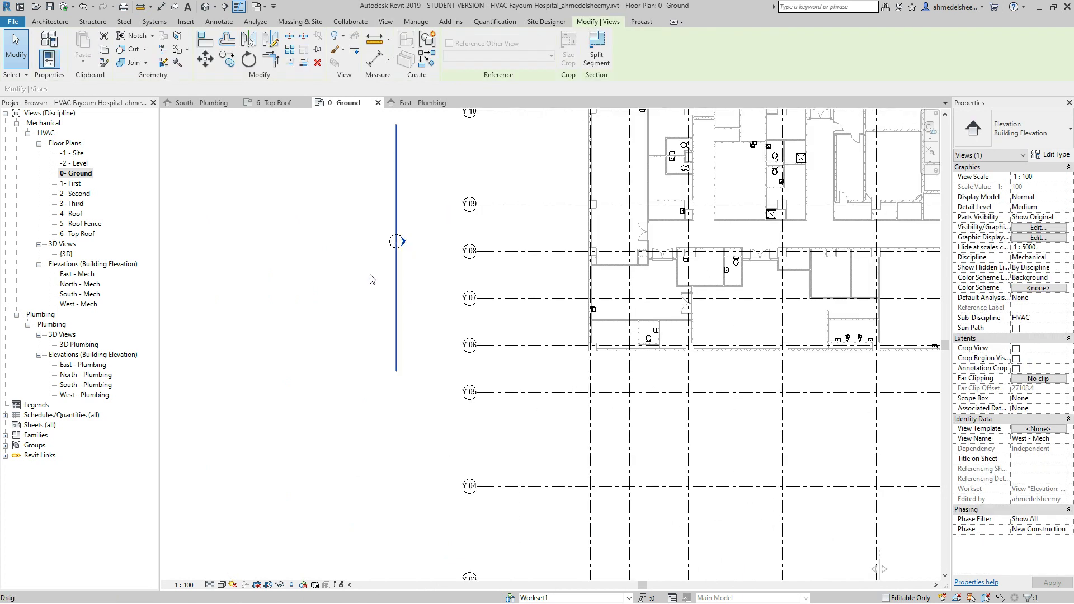
scroll(320, 271, down, 5)
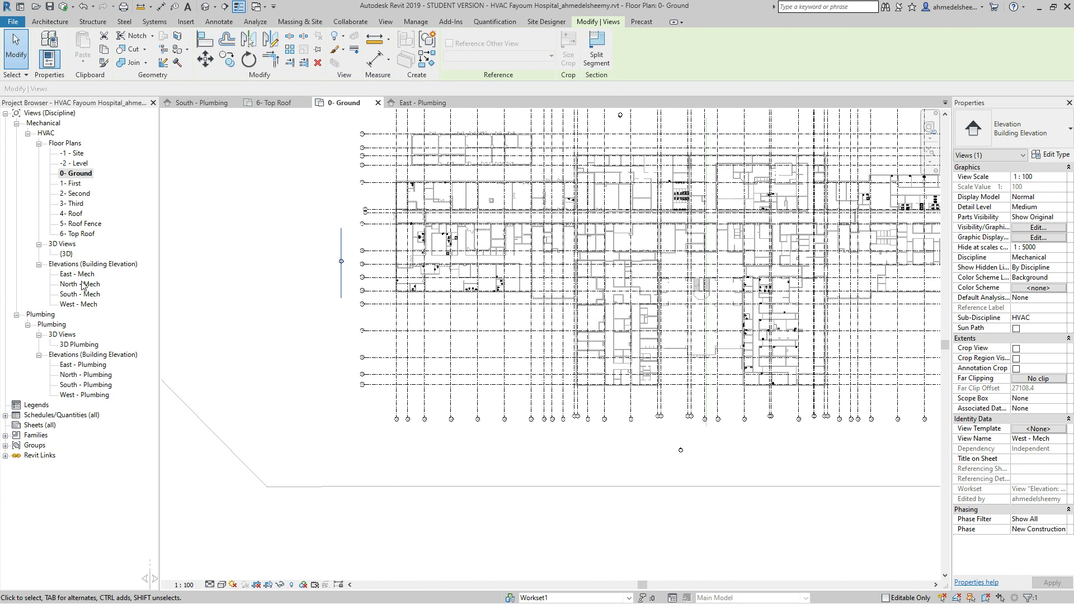
click(80, 305)
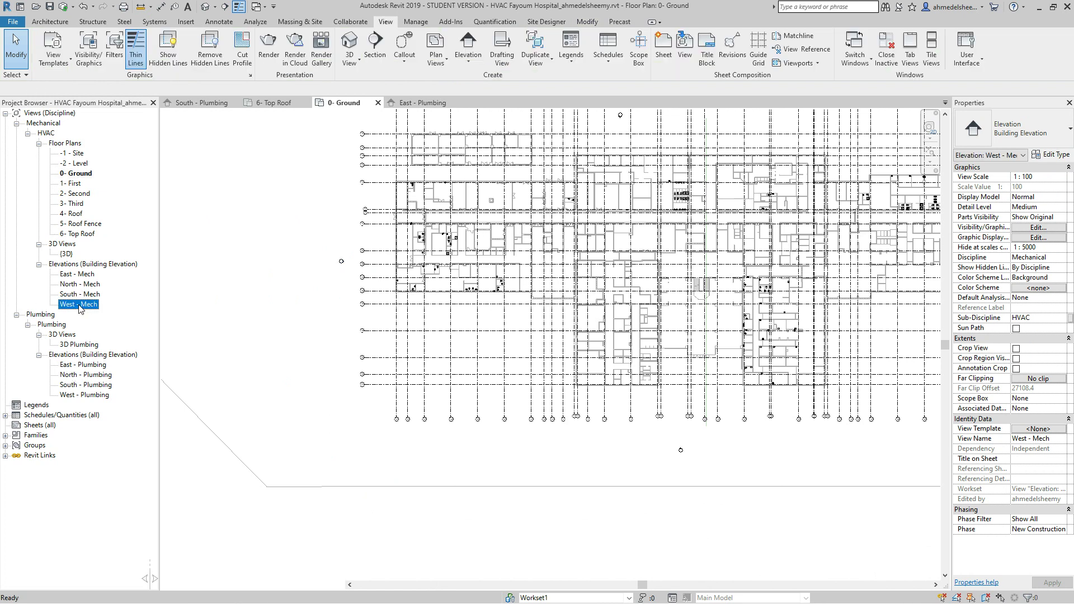
double_click(79, 304)
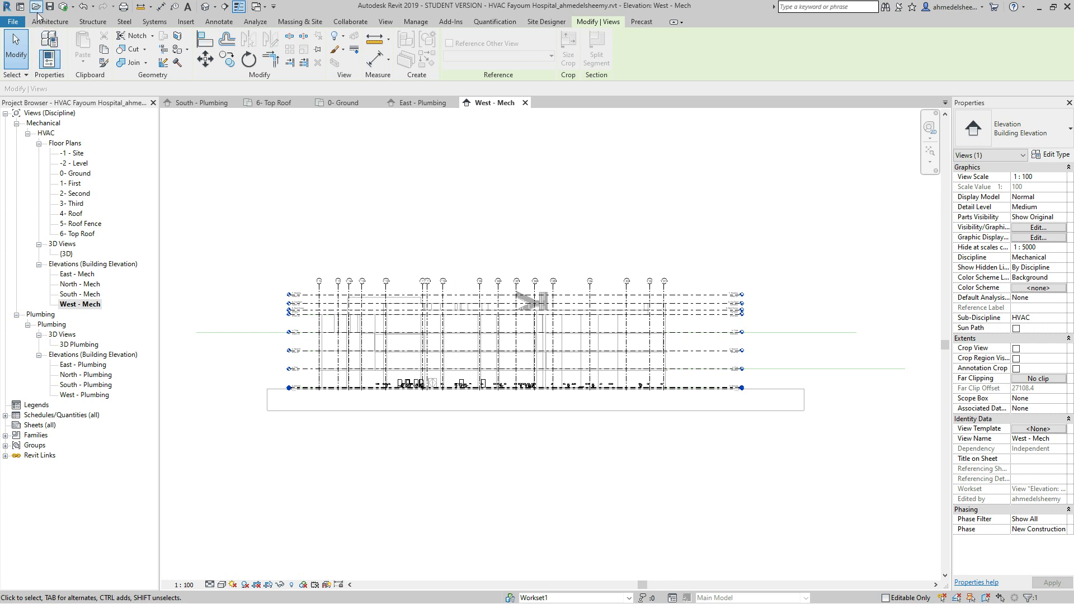
Step: Synchronize the model with the central file and save the local file
click(63, 8)
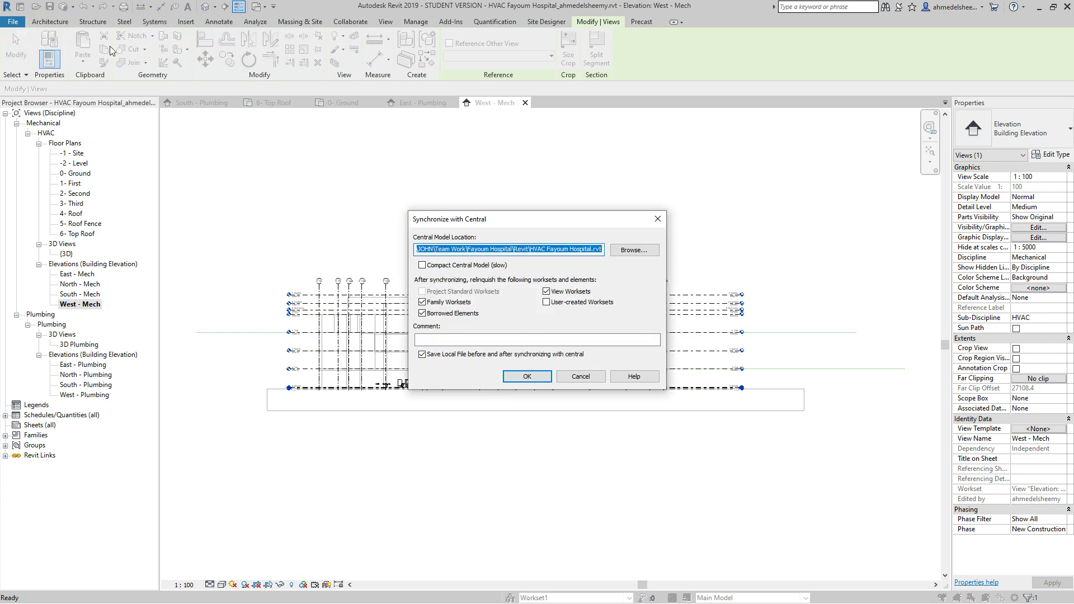
click(543, 377)
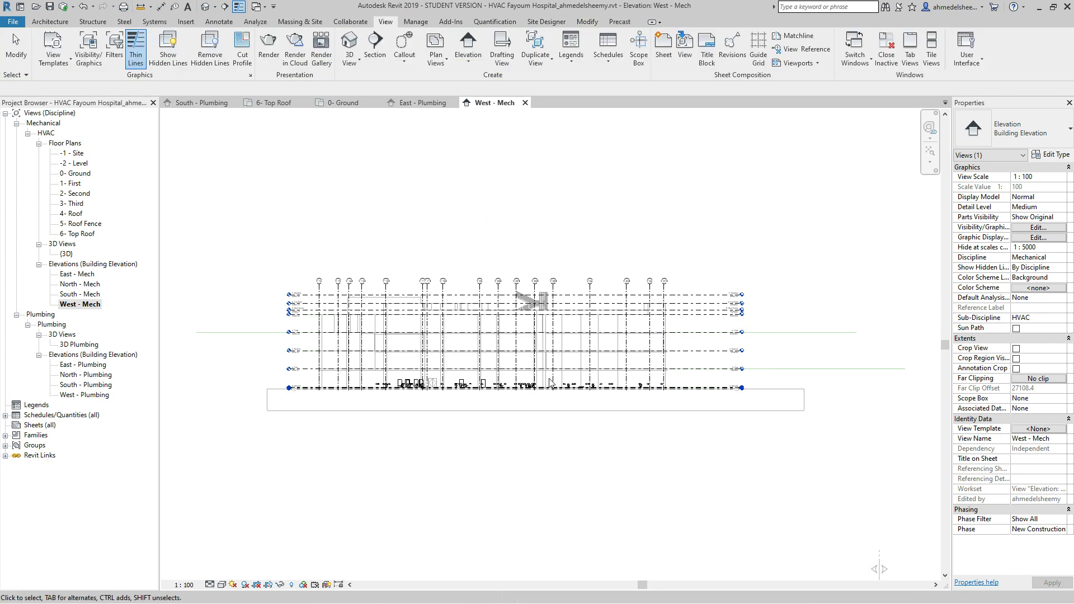
click(50, 8)
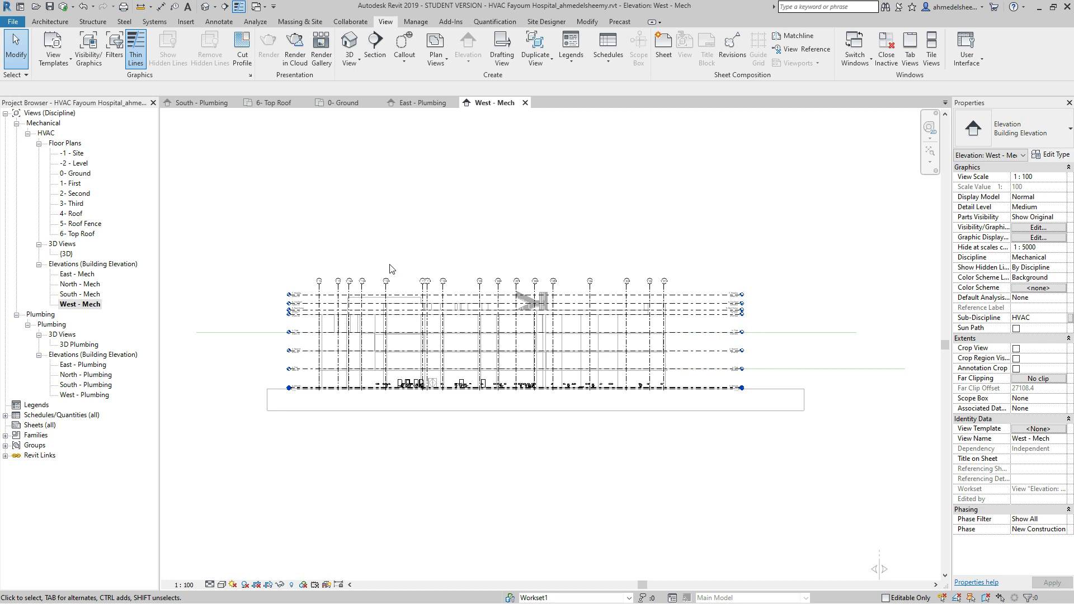
Step: Open the 0- Ground floor plan and compare the available Room and Space tools
double_click(84, 174)
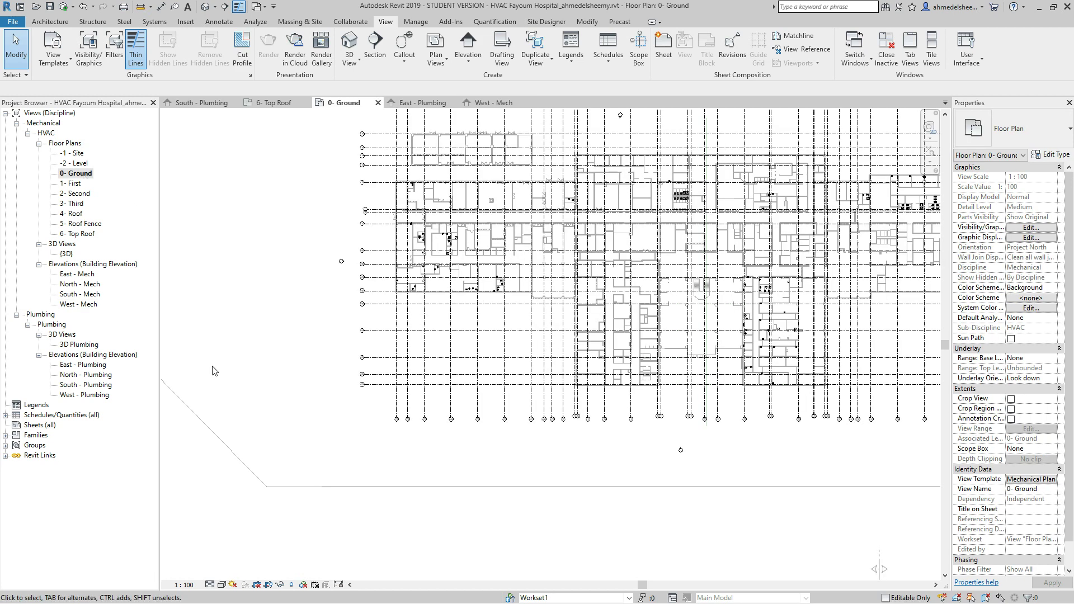
scroll(216, 372, down, 2)
scroll(519, 400, down, 1)
scroll(519, 400, up, 1)
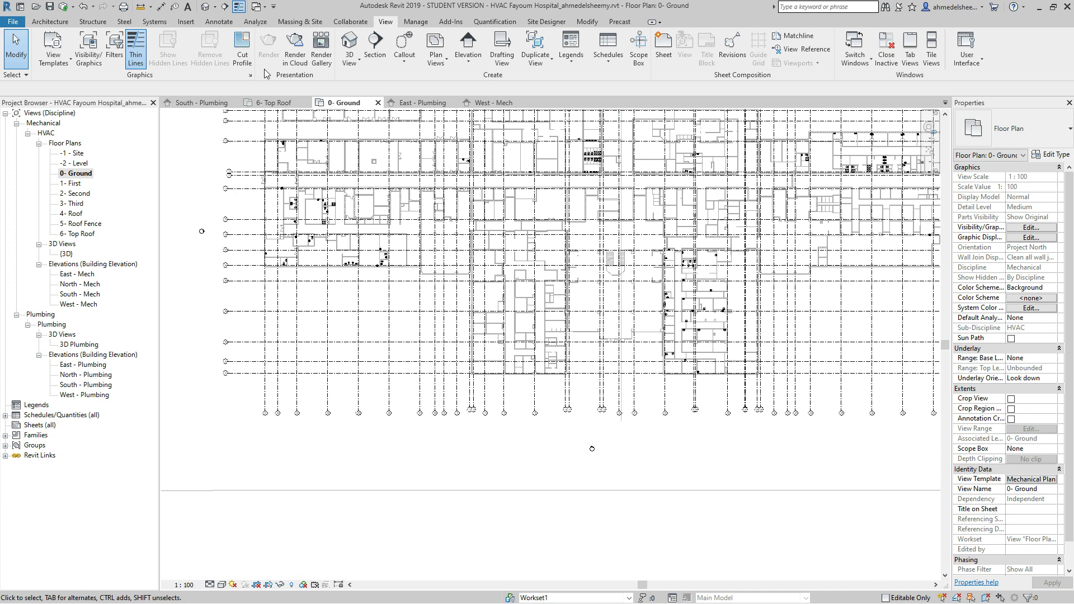
click(255, 21)
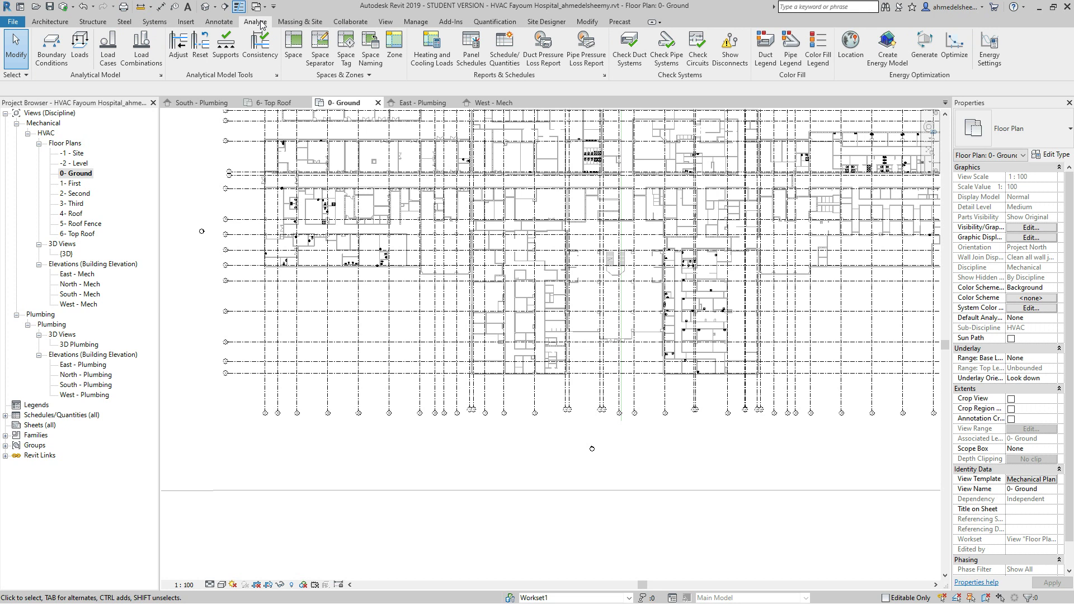
click(50, 21)
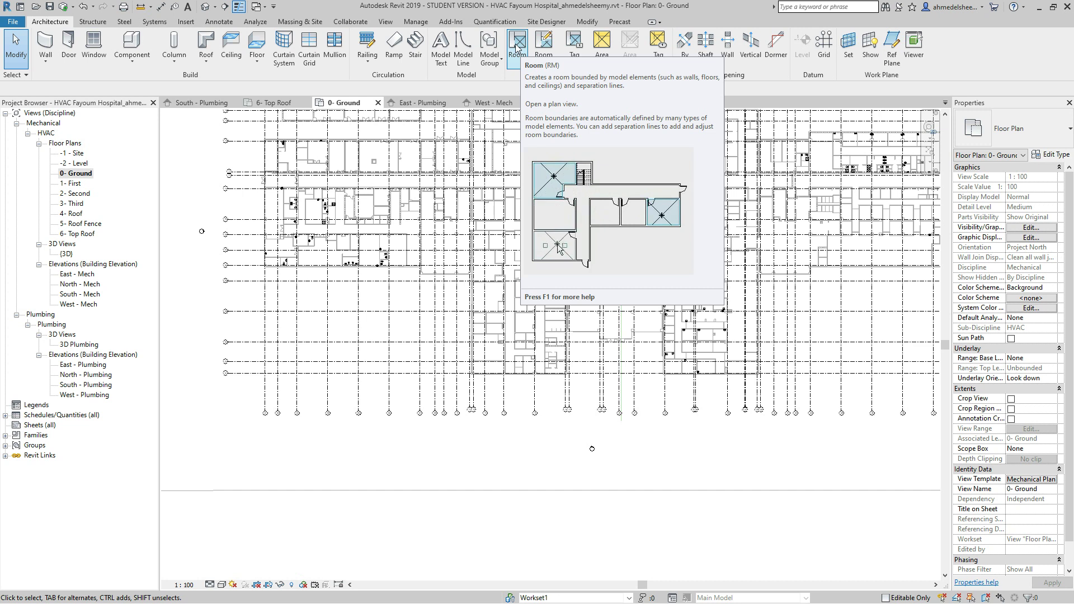
click(255, 22)
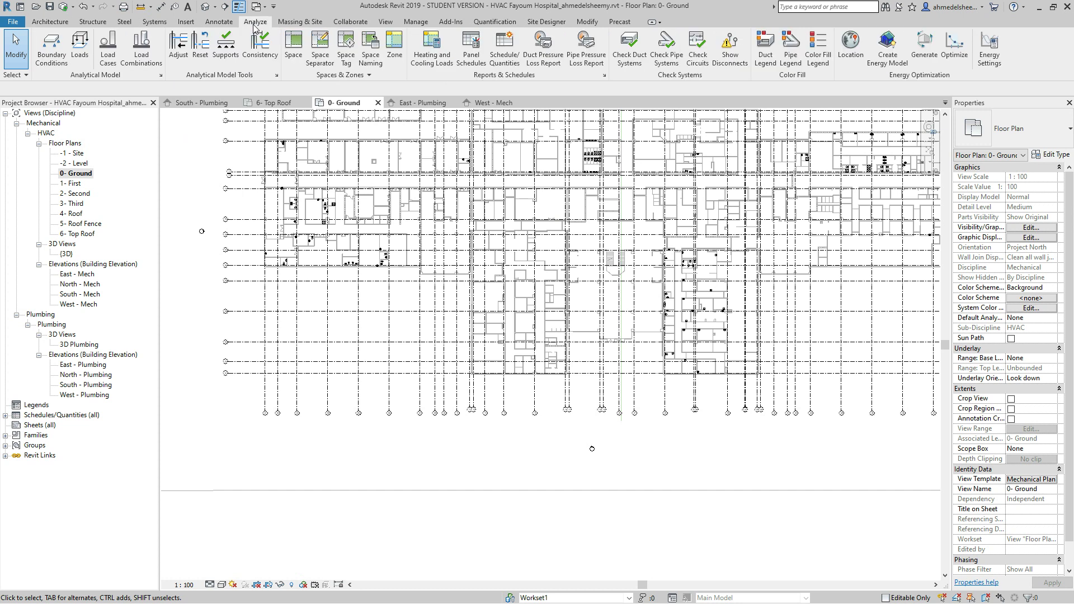
Step: Start the Space tool and set new spaces to Upper Limit 1- First with a Limit Offset of 0
click(295, 49)
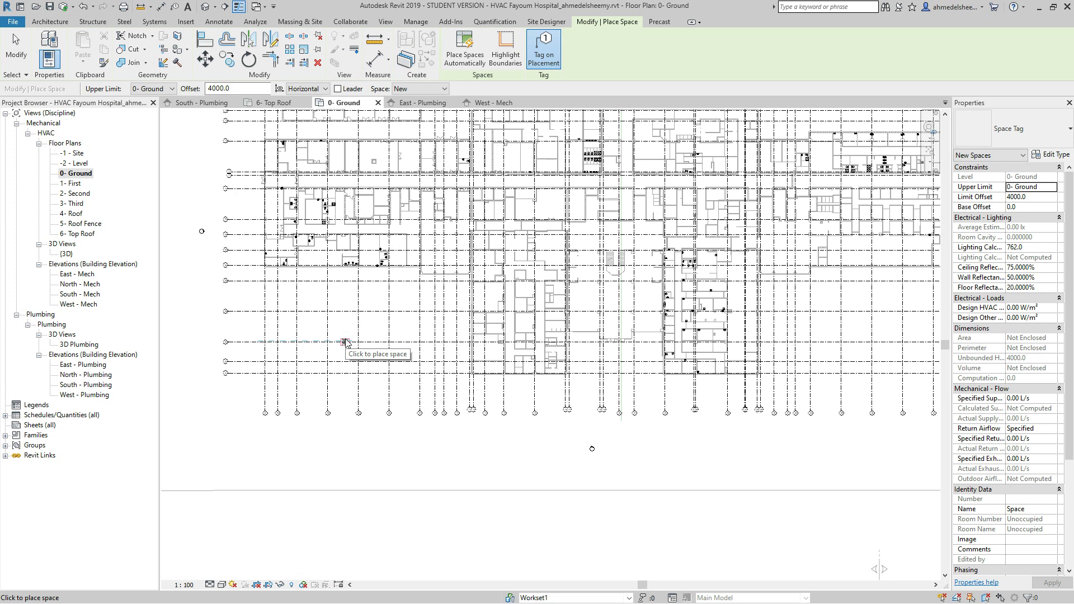
scroll(319, 313, up, 5)
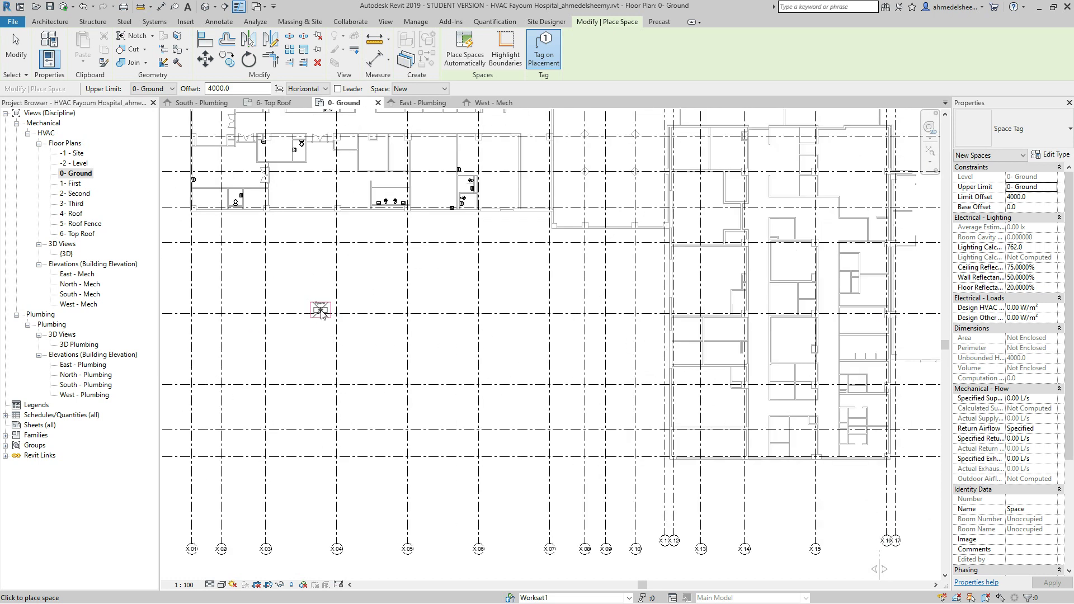
scroll(320, 313, up, 1)
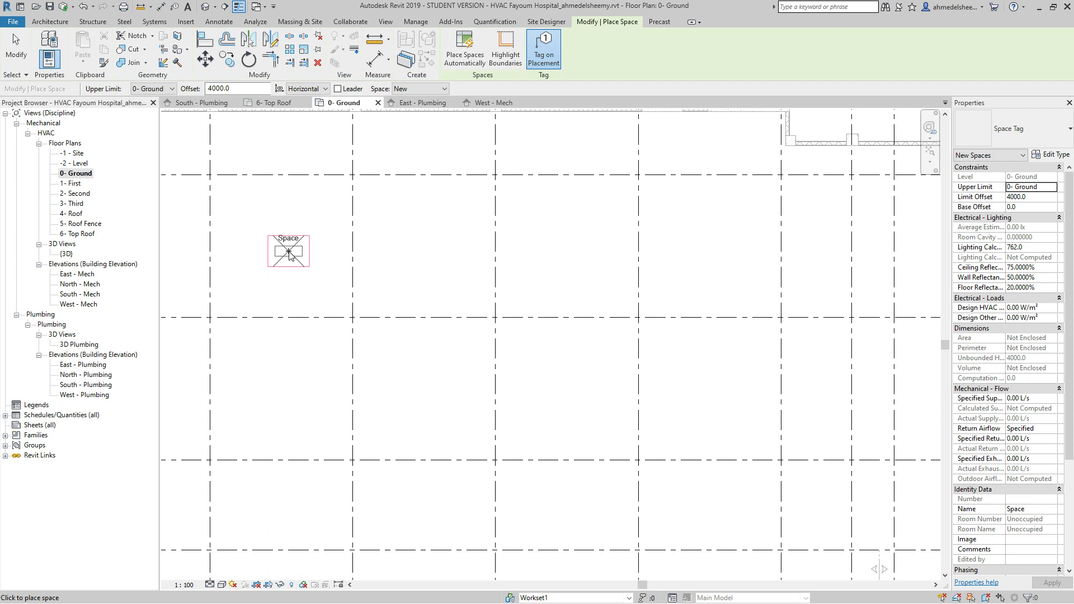
scroll(289, 255, up, 2)
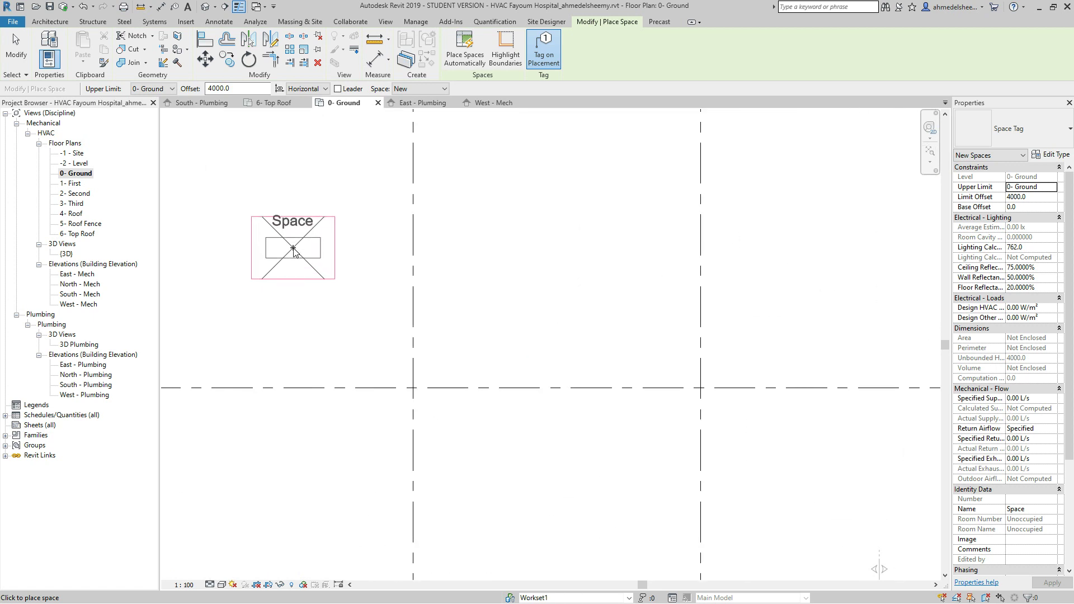
scroll(433, 400, down, 5)
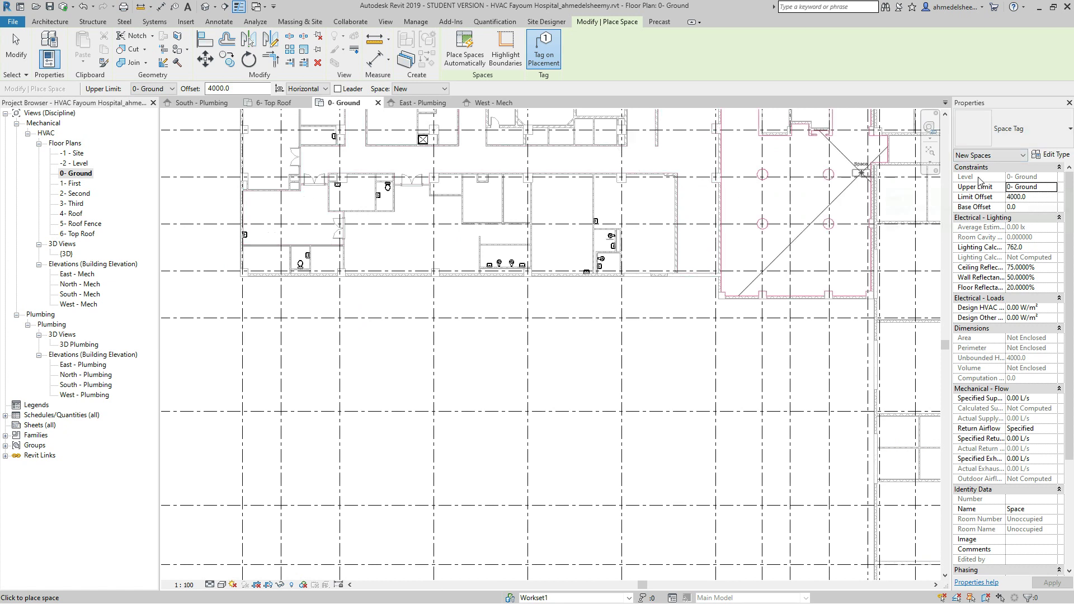
click(1053, 188)
click(1052, 188)
click(1028, 215)
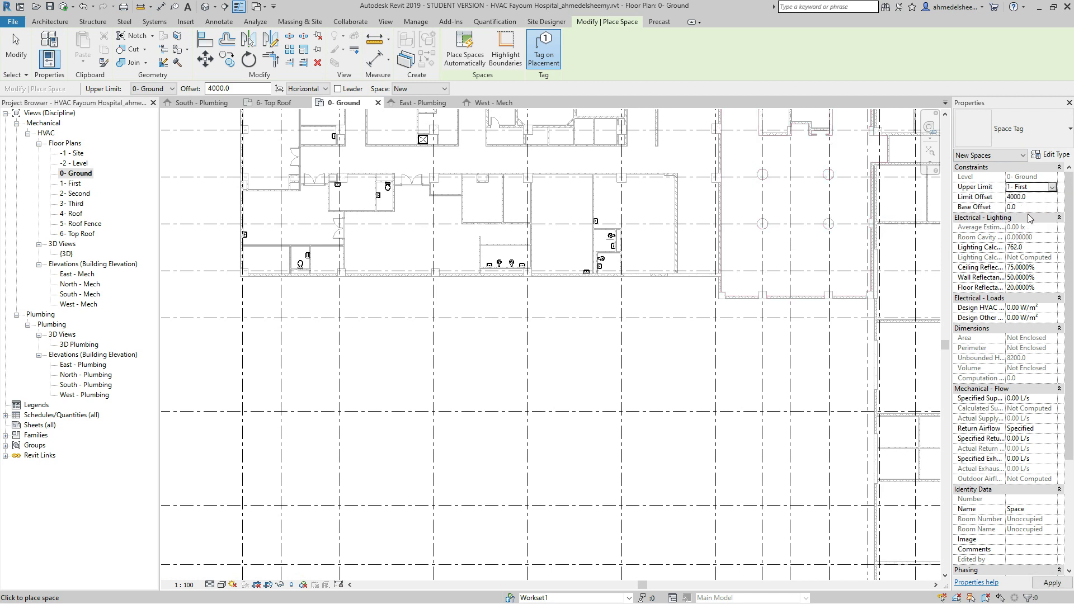
click(1041, 197)
text(0)
key(Return)
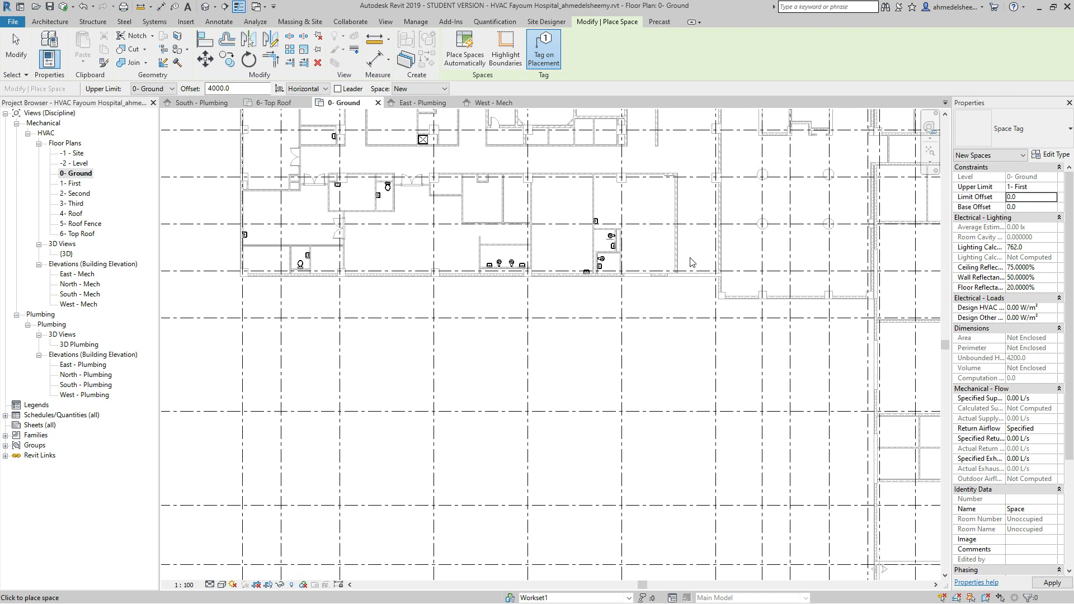